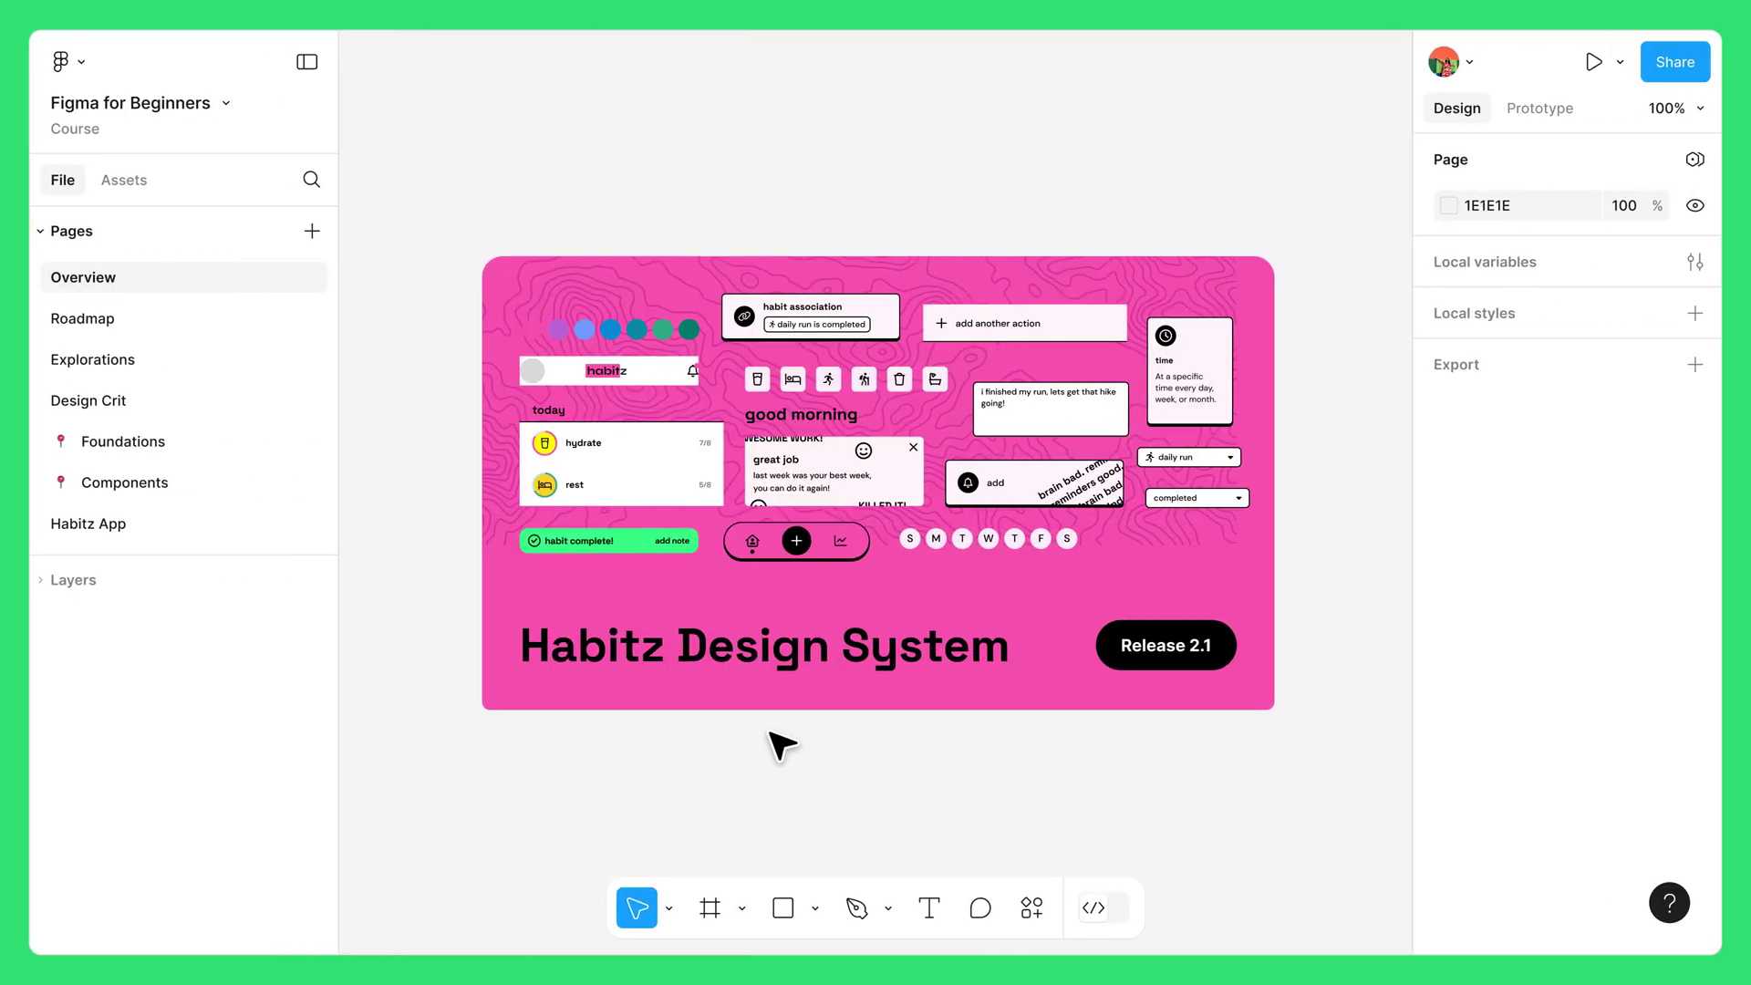
# Go from the Roadmap page to the Habitz App page, then show the file's version history.
pyautogui.click(134, 318)
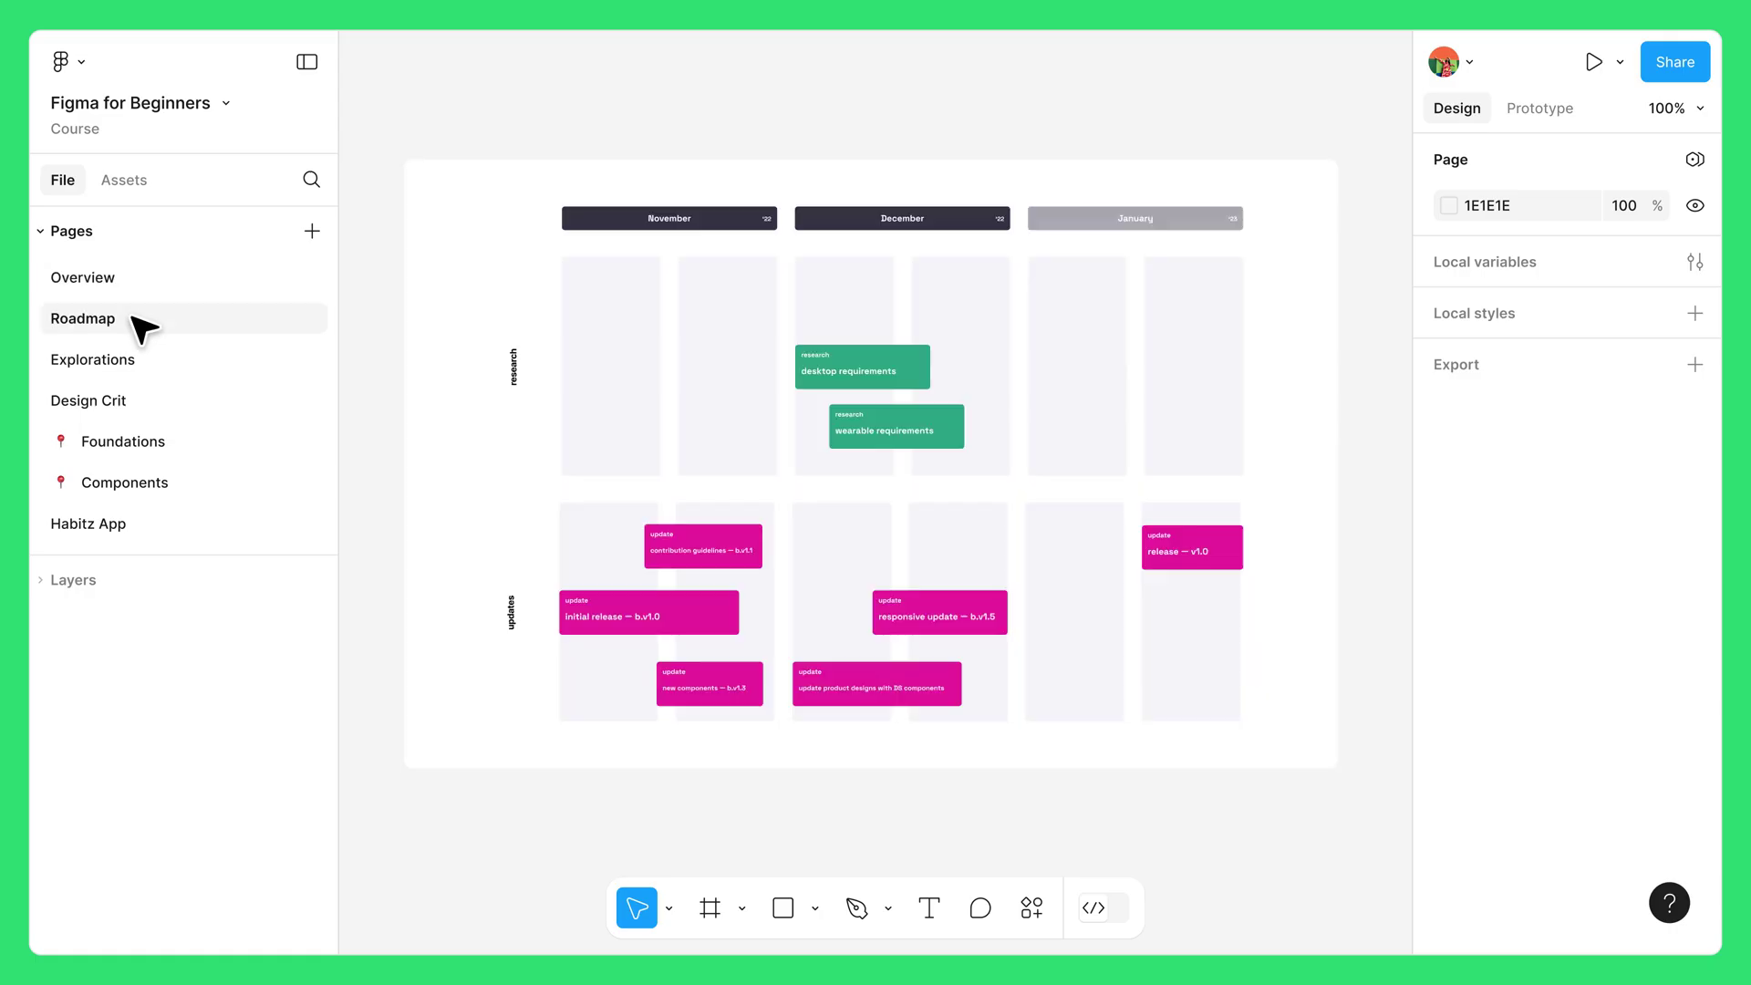
pyautogui.click(149, 522)
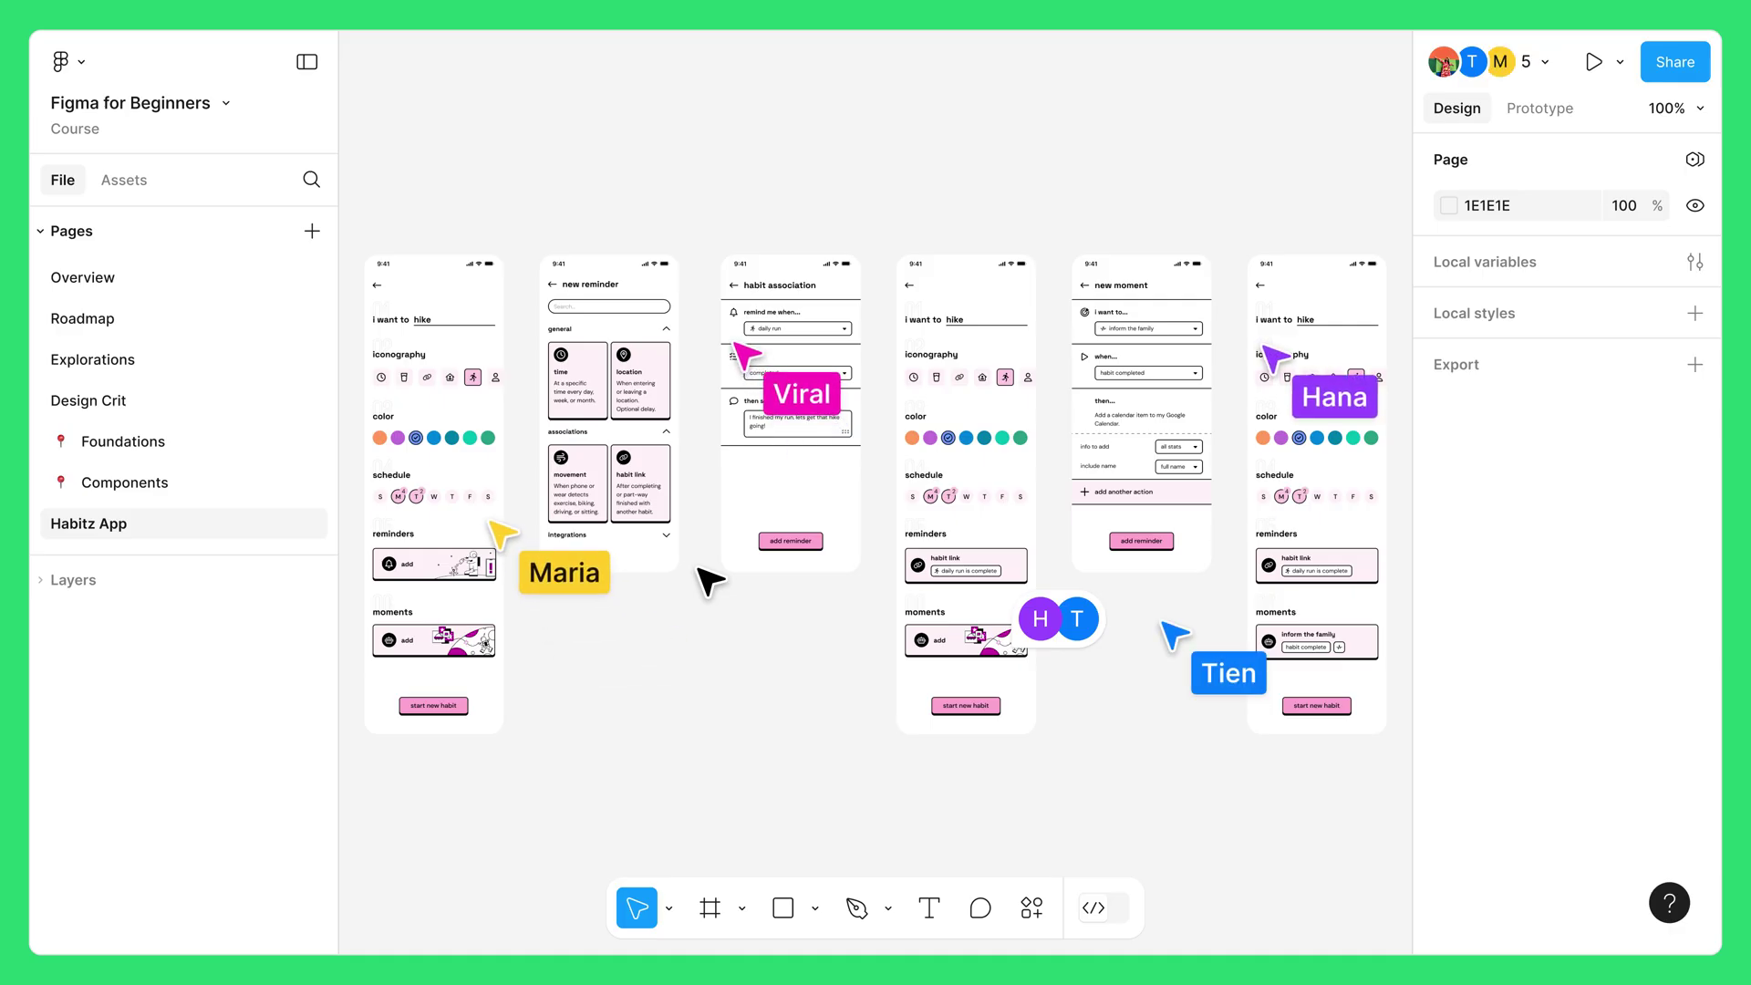
pyautogui.click(233, 105)
pyautogui.click(319, 154)
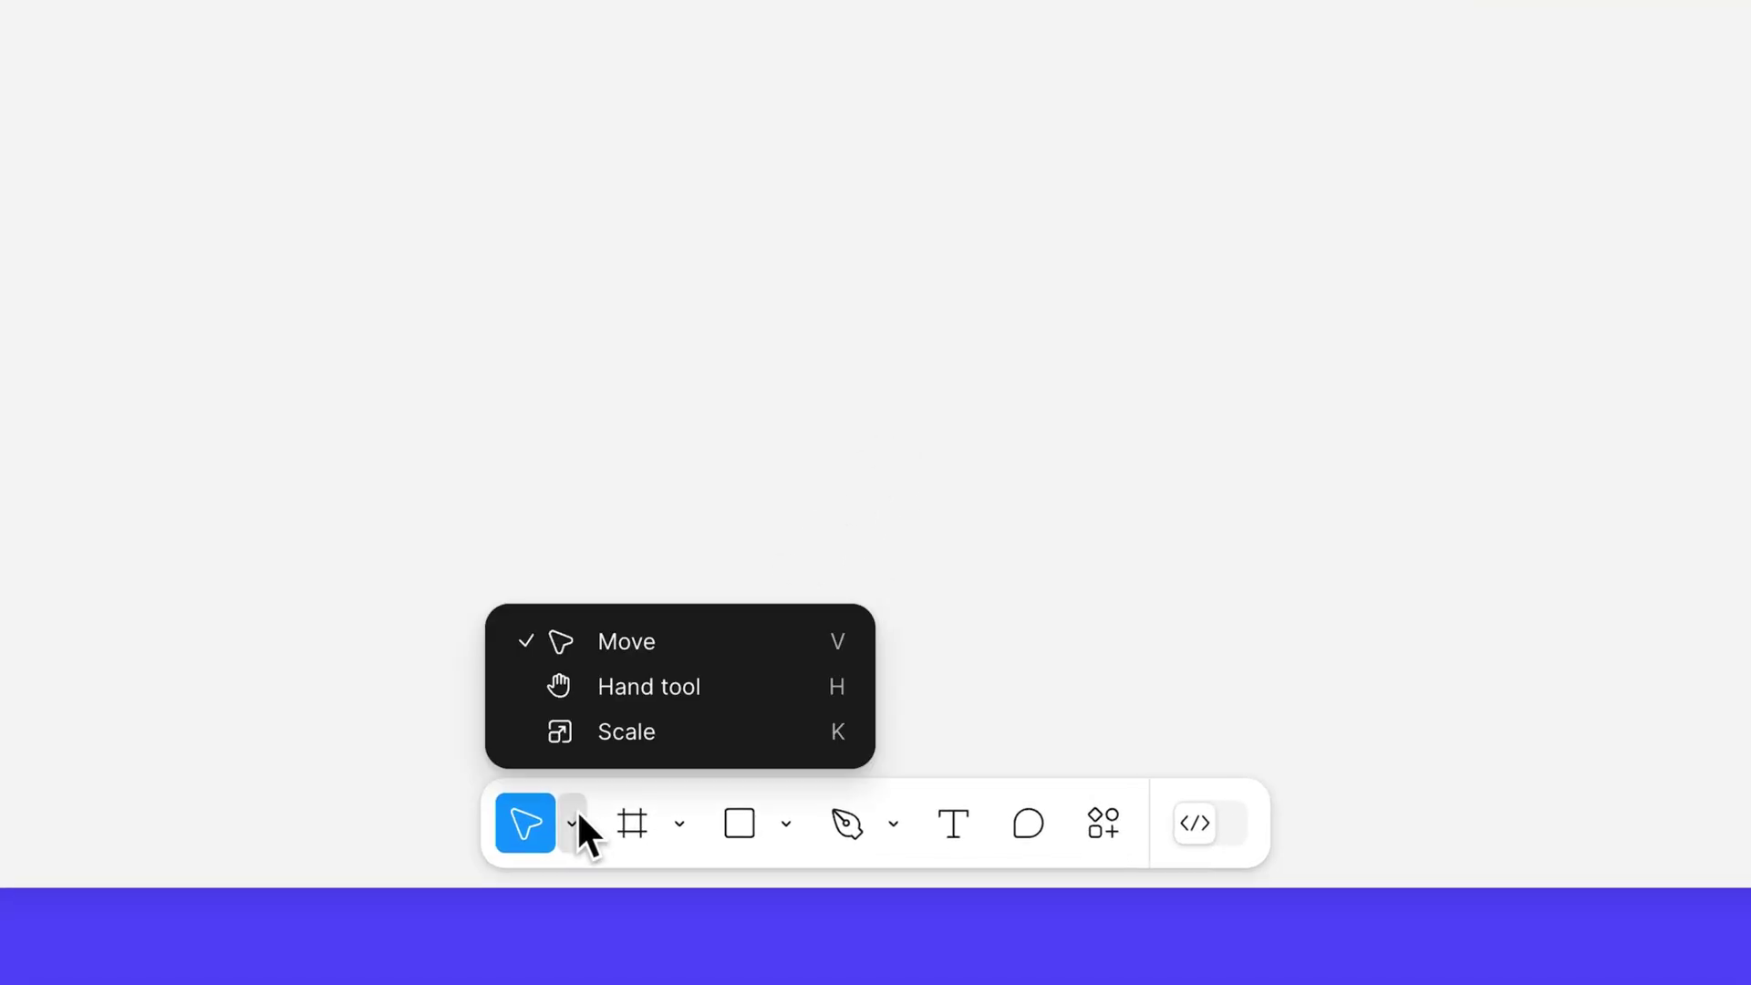
# View the Frame/Section/Slice, Shape, and Pen/Pencil tool flyouts in the toolbar.
pyautogui.click(678, 822)
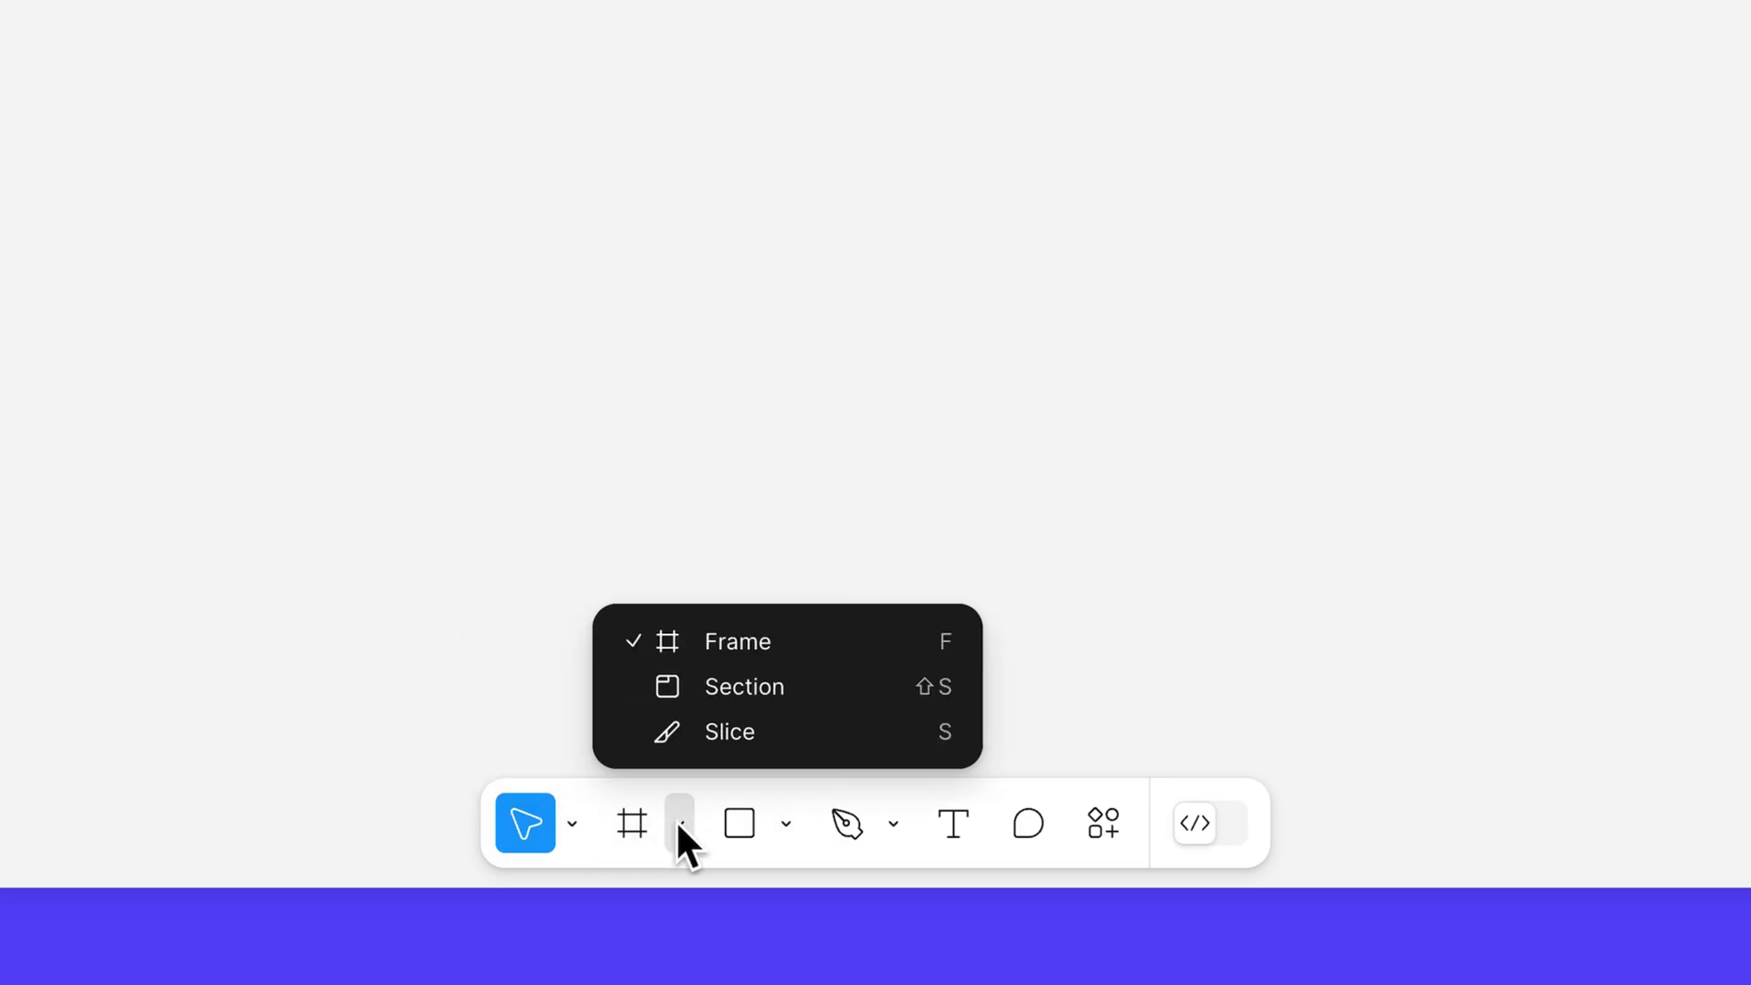
pyautogui.click(786, 823)
pyautogui.click(890, 825)
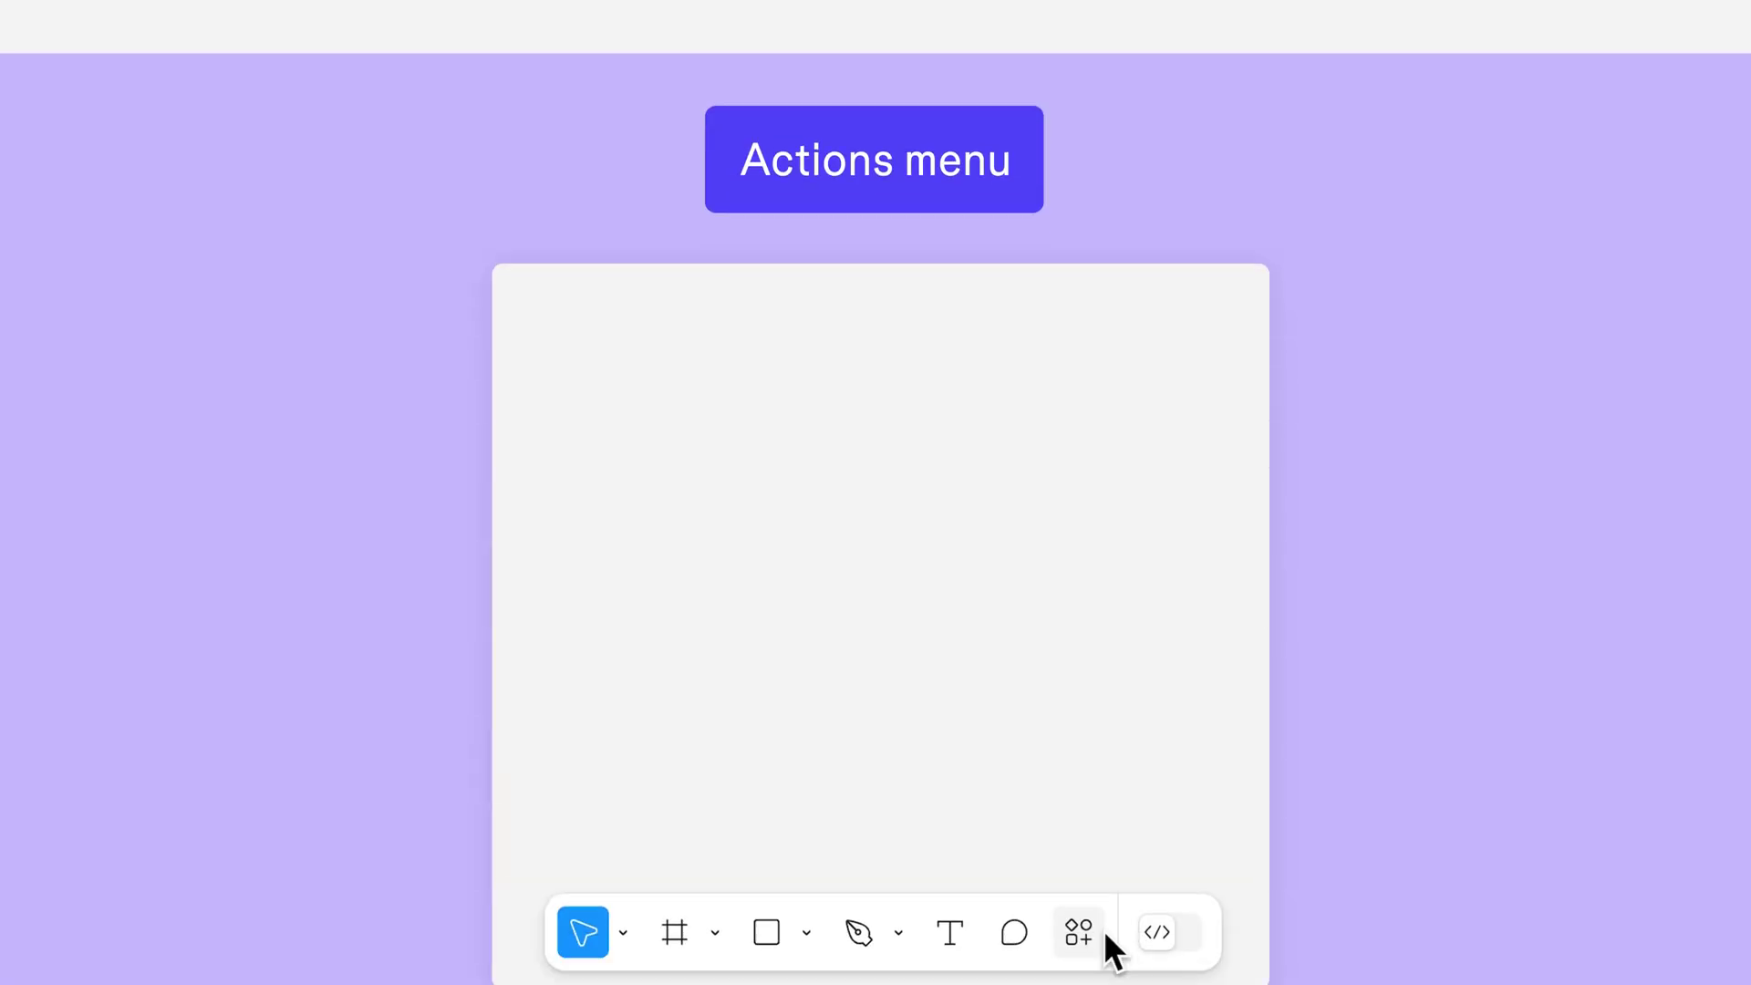
# Open Actions search, scroll its list, then filter results to Assets and Plugins & widgets.
pyautogui.click(1096, 874)
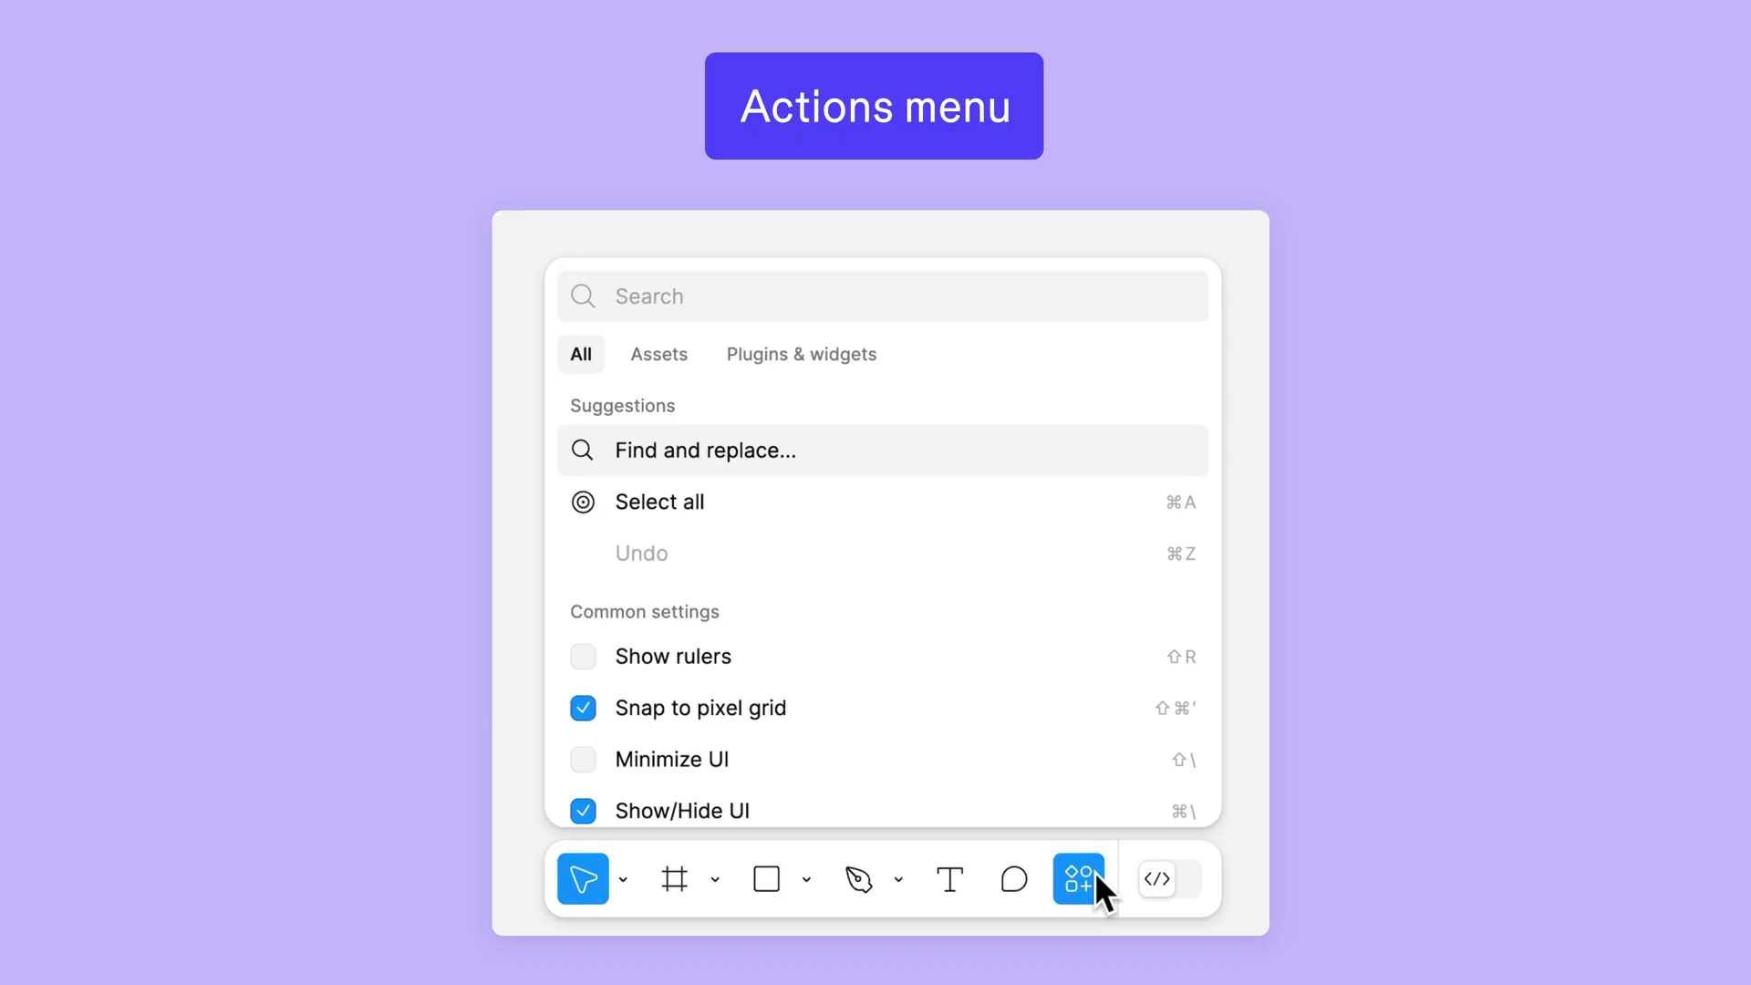
pyautogui.scroll(-3, 1005, 717)
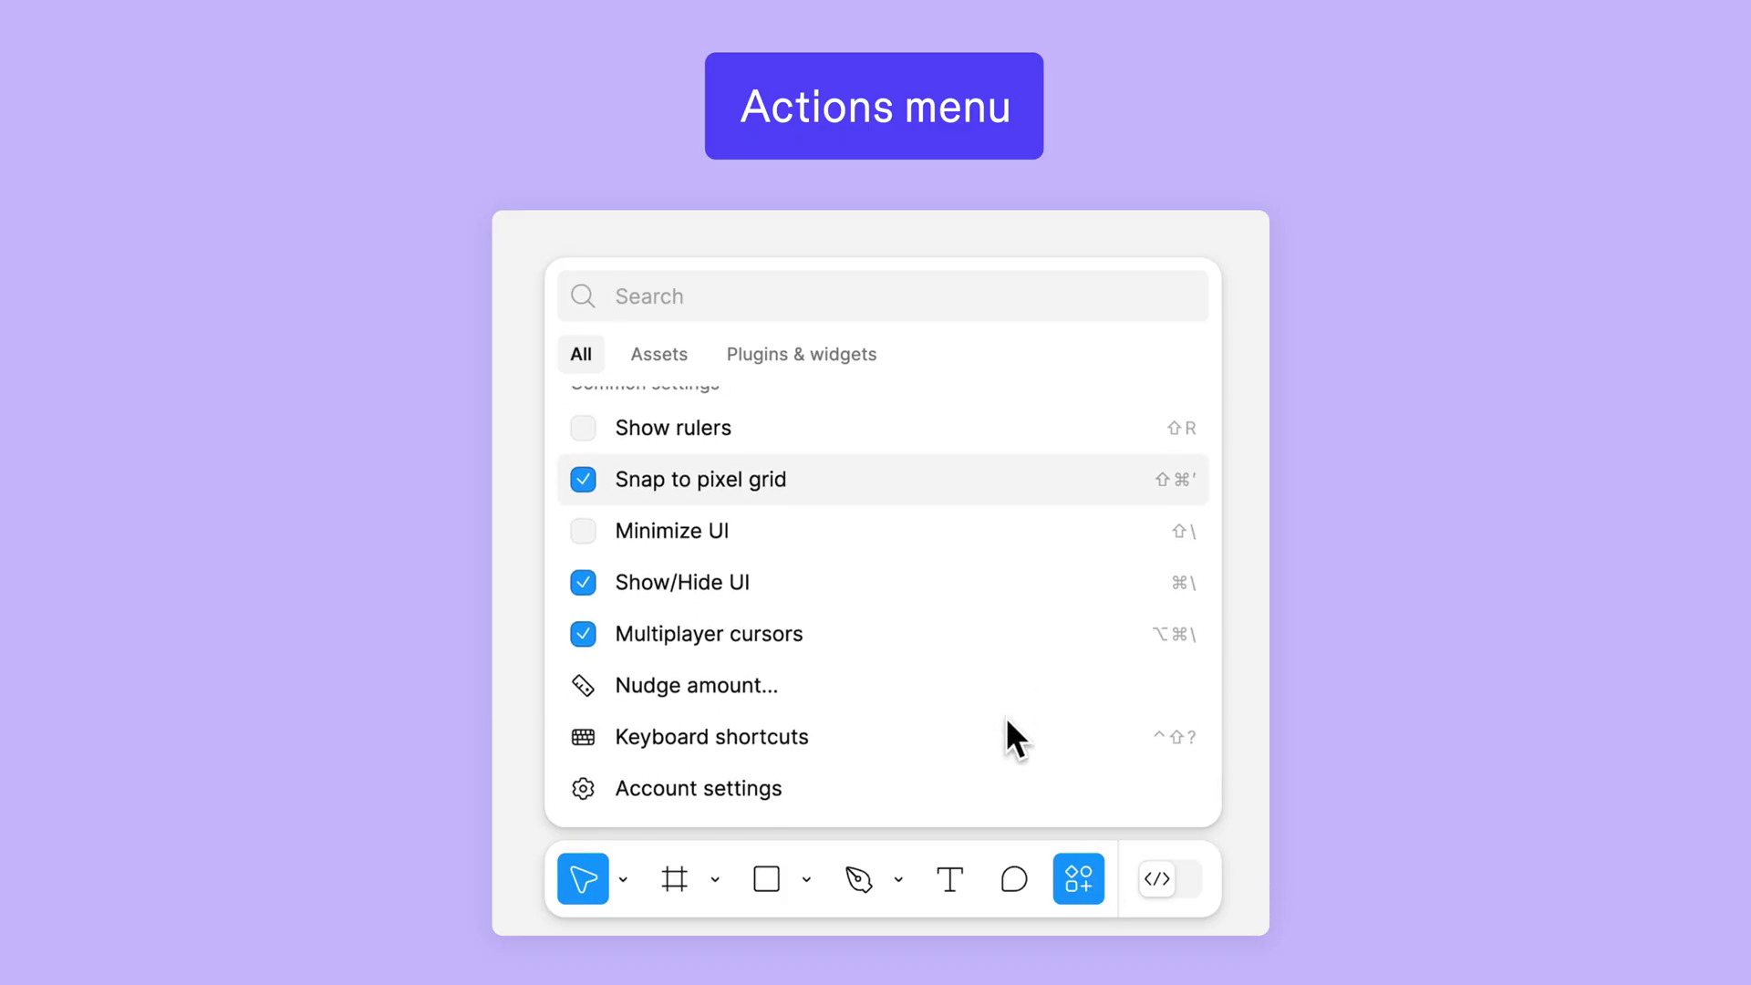
pyautogui.scroll(3, 1004, 717)
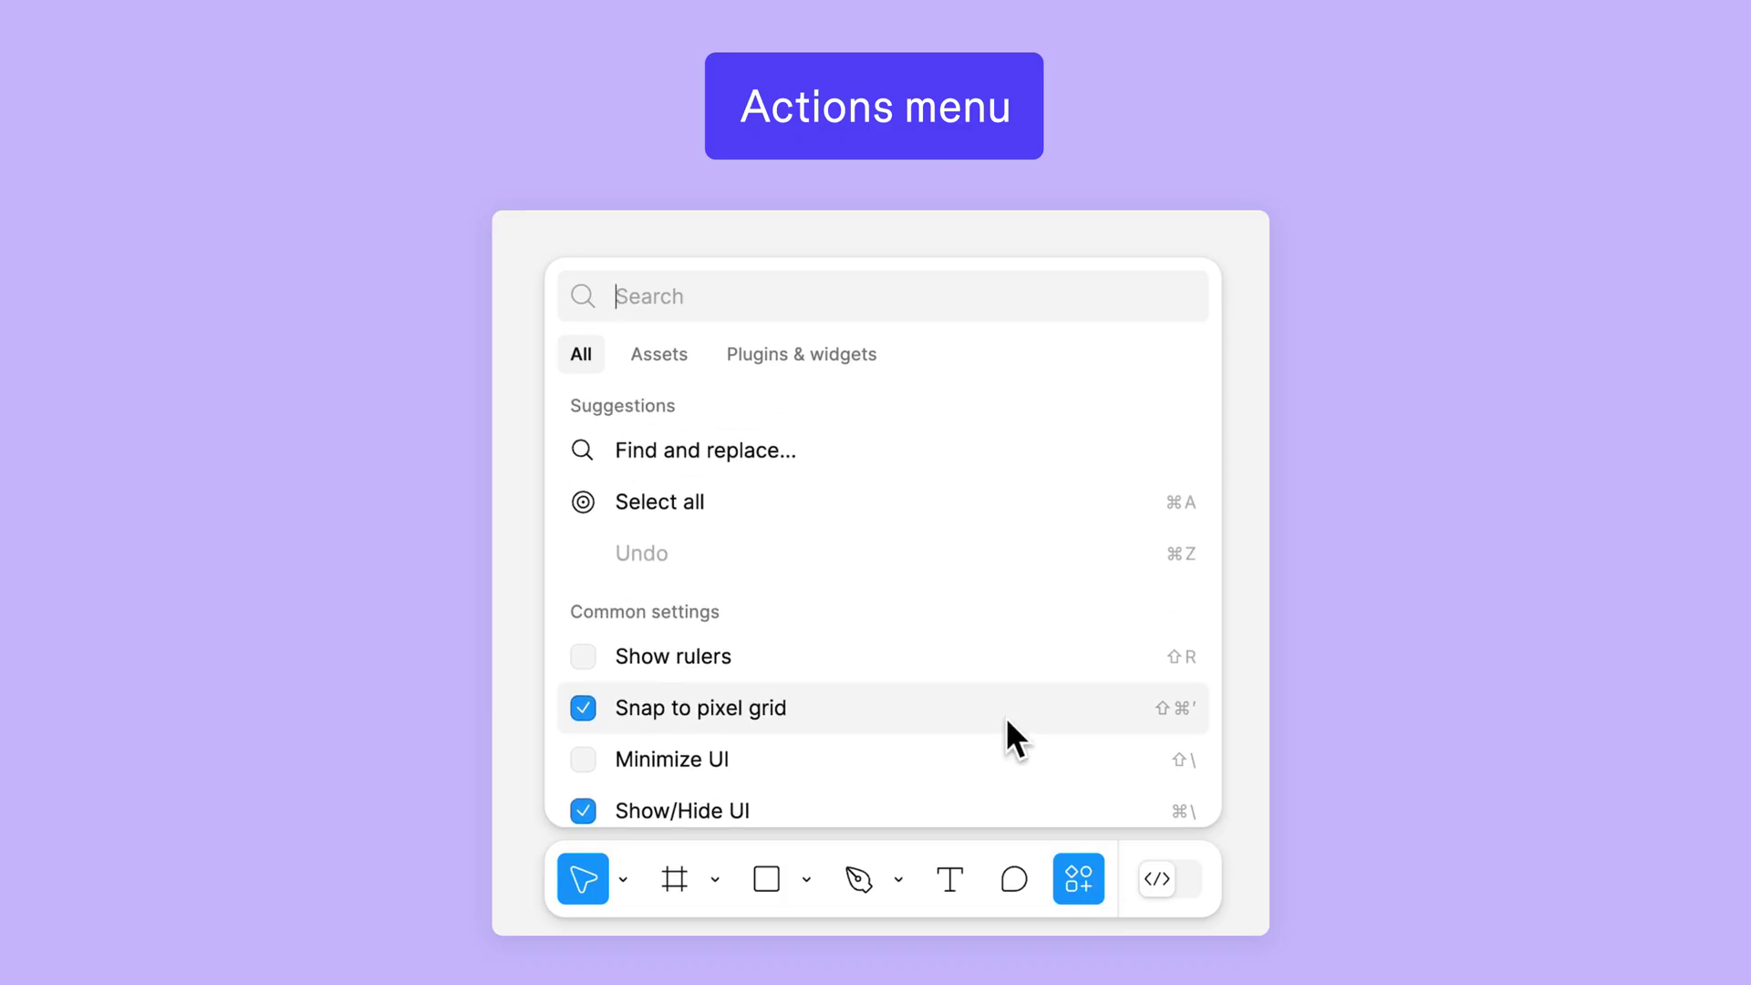
pyautogui.click(681, 354)
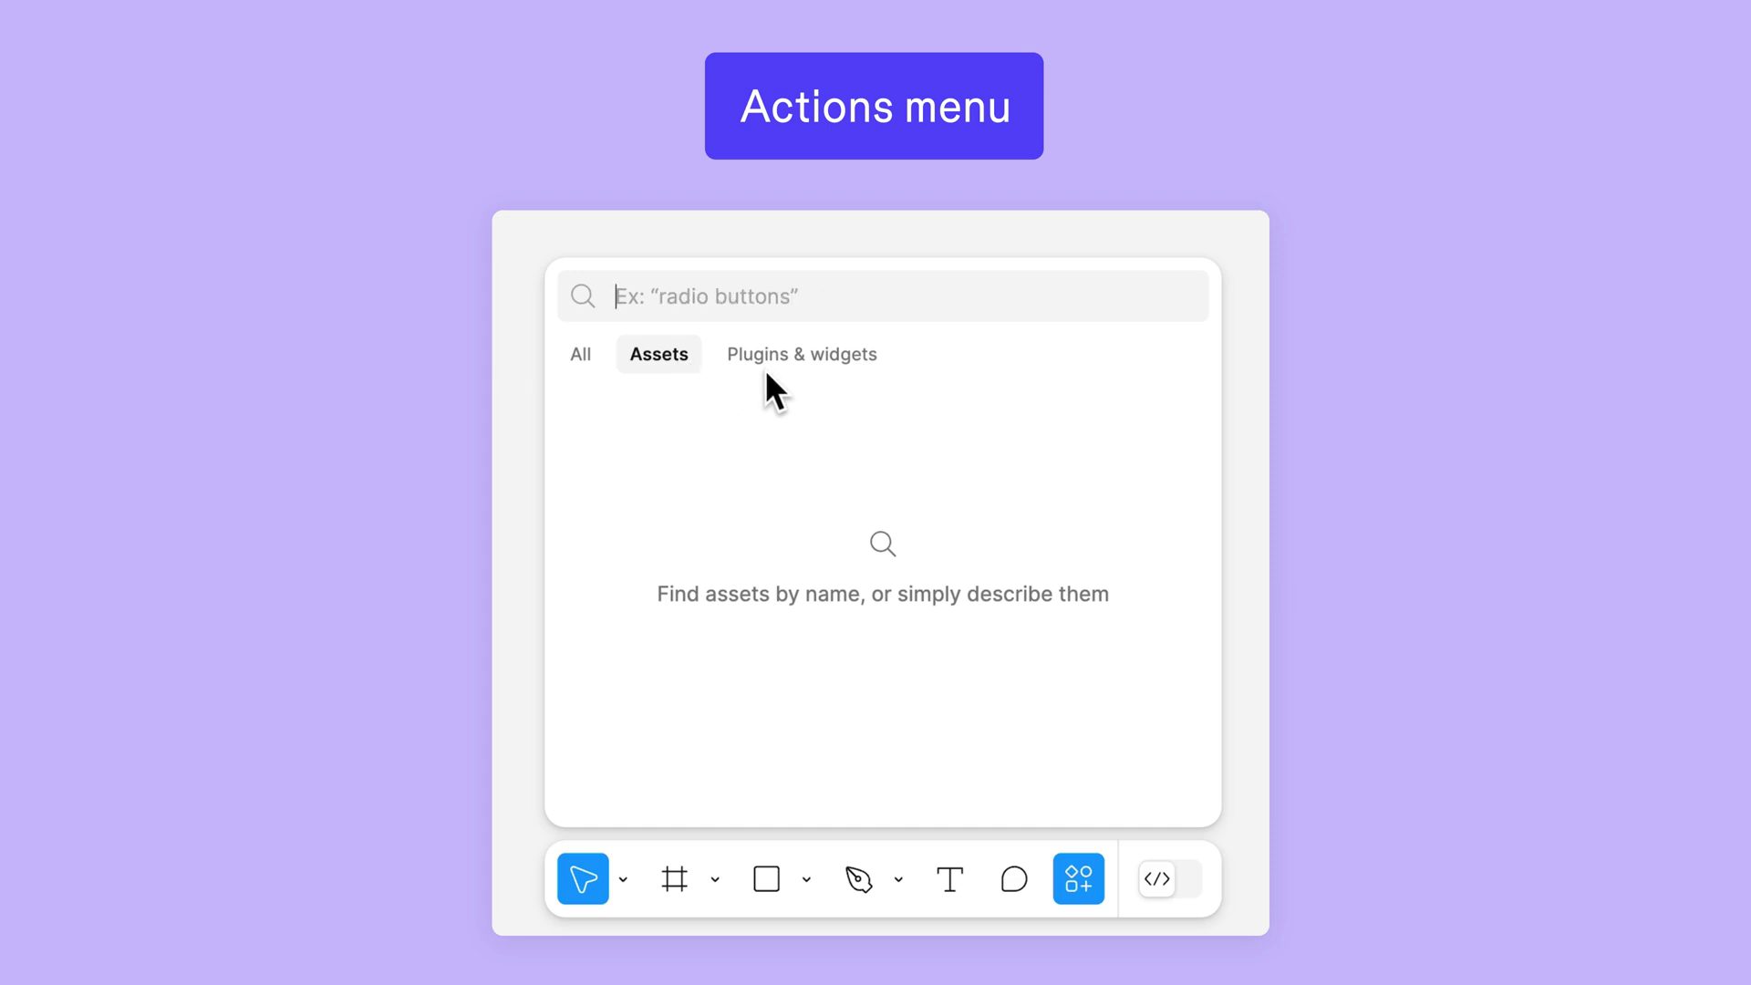
pyautogui.click(838, 356)
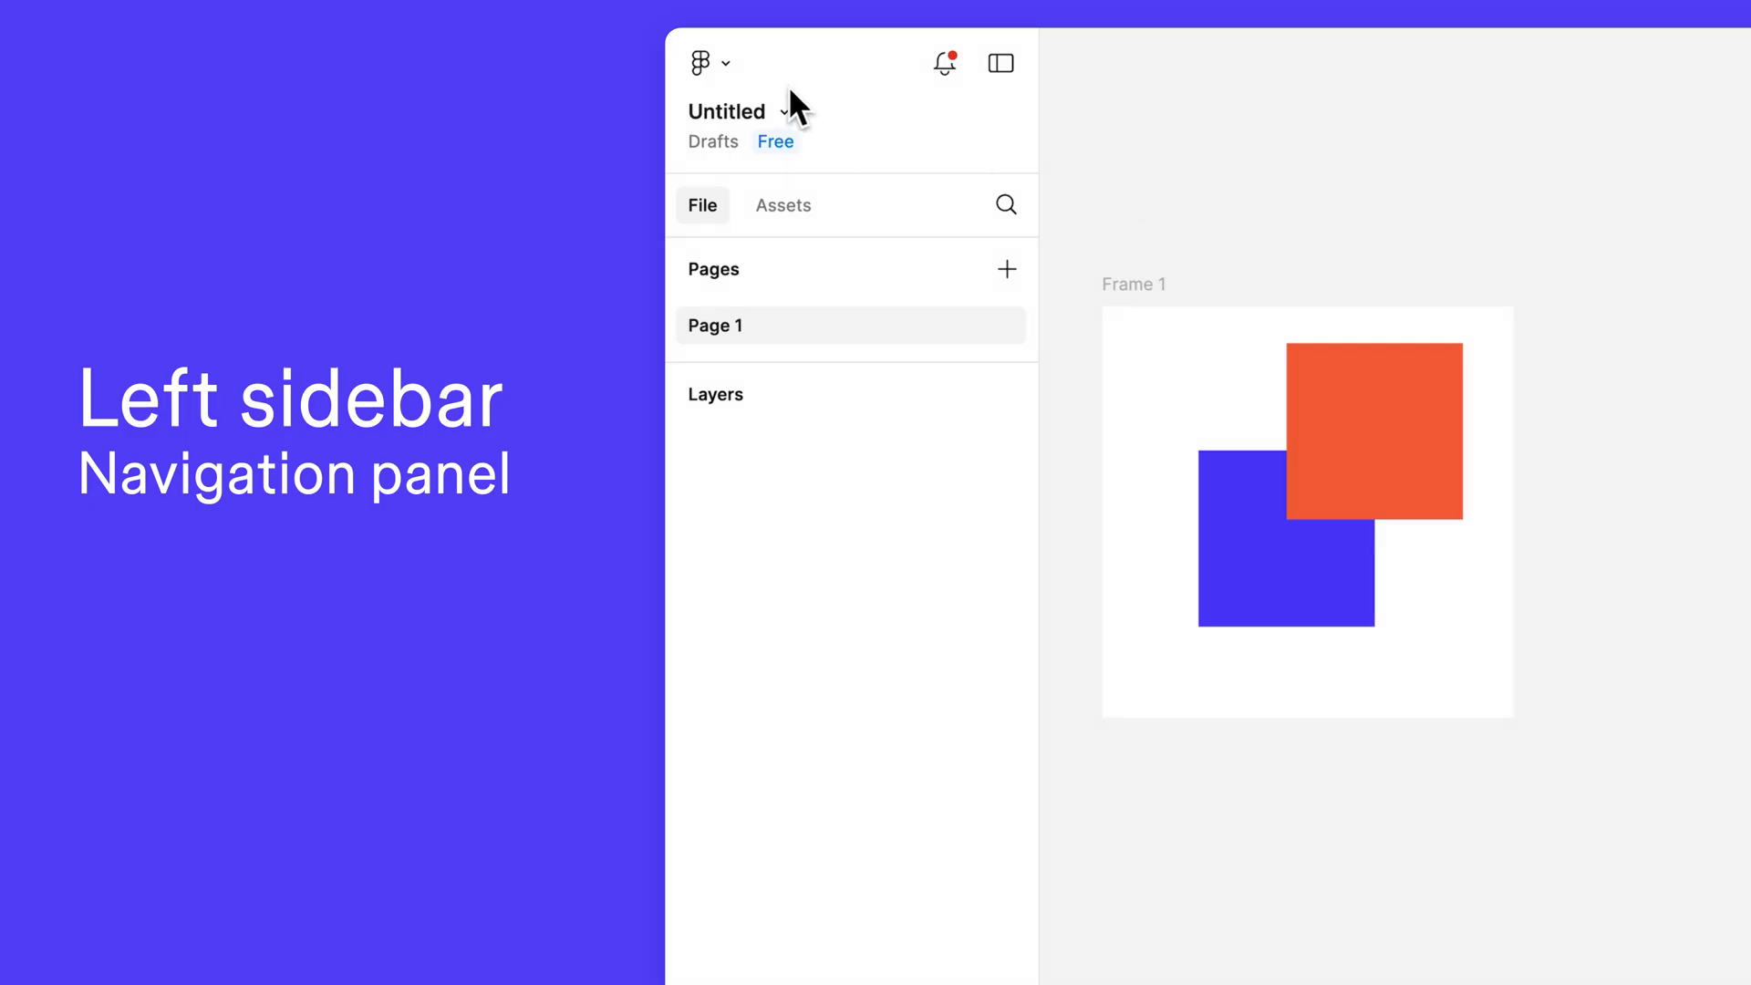
# Glance at the Figma main menu, then open the Untitled file's options menu.
pyautogui.click(730, 64)
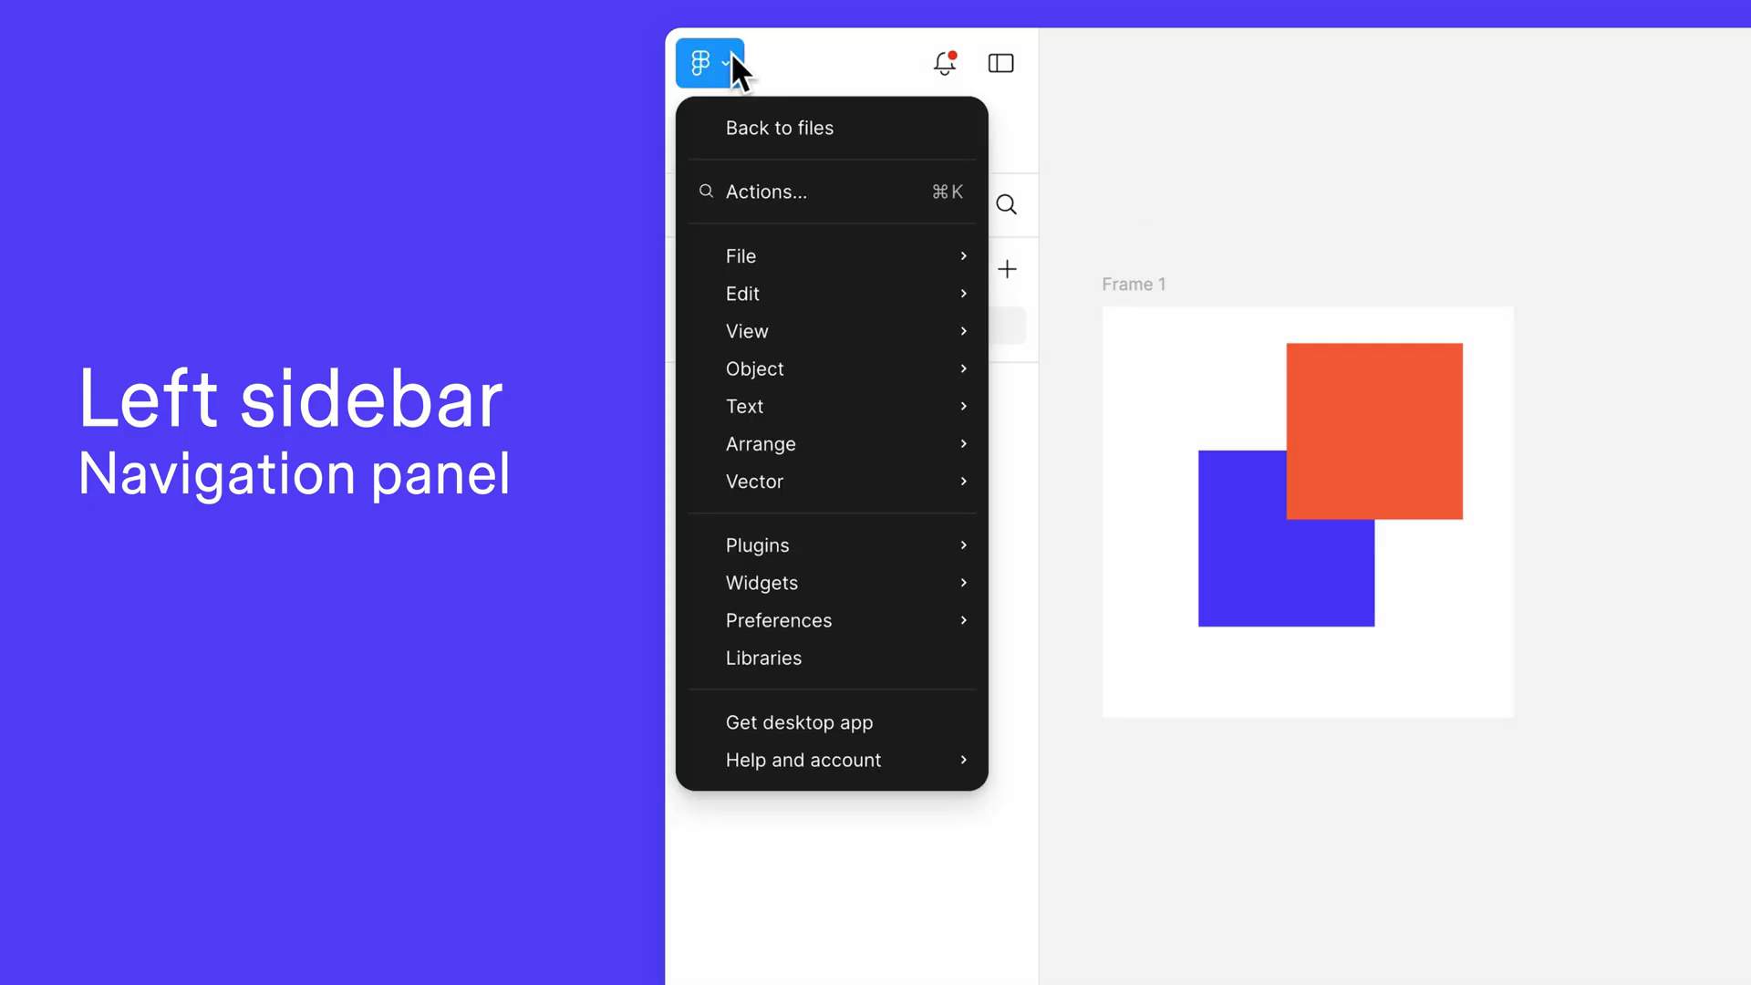
pyautogui.click(731, 57)
pyautogui.click(783, 112)
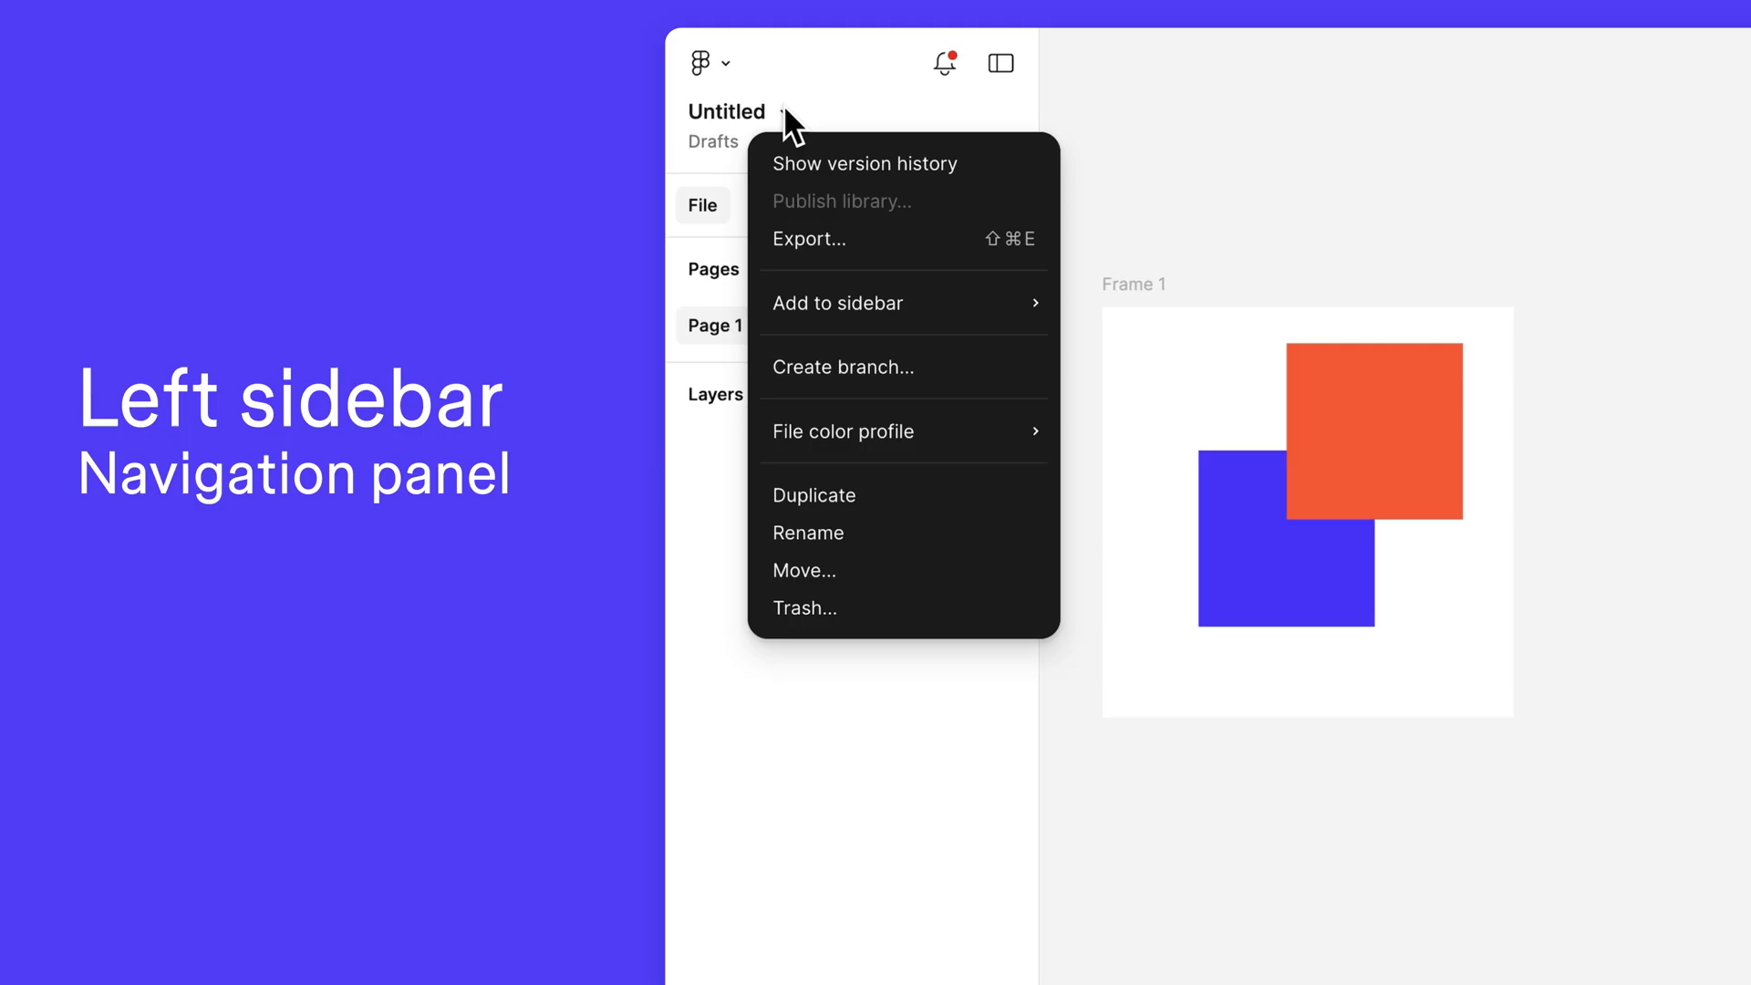
# Rename the file to 'Personal portfolio'.
pyautogui.click(867, 532)
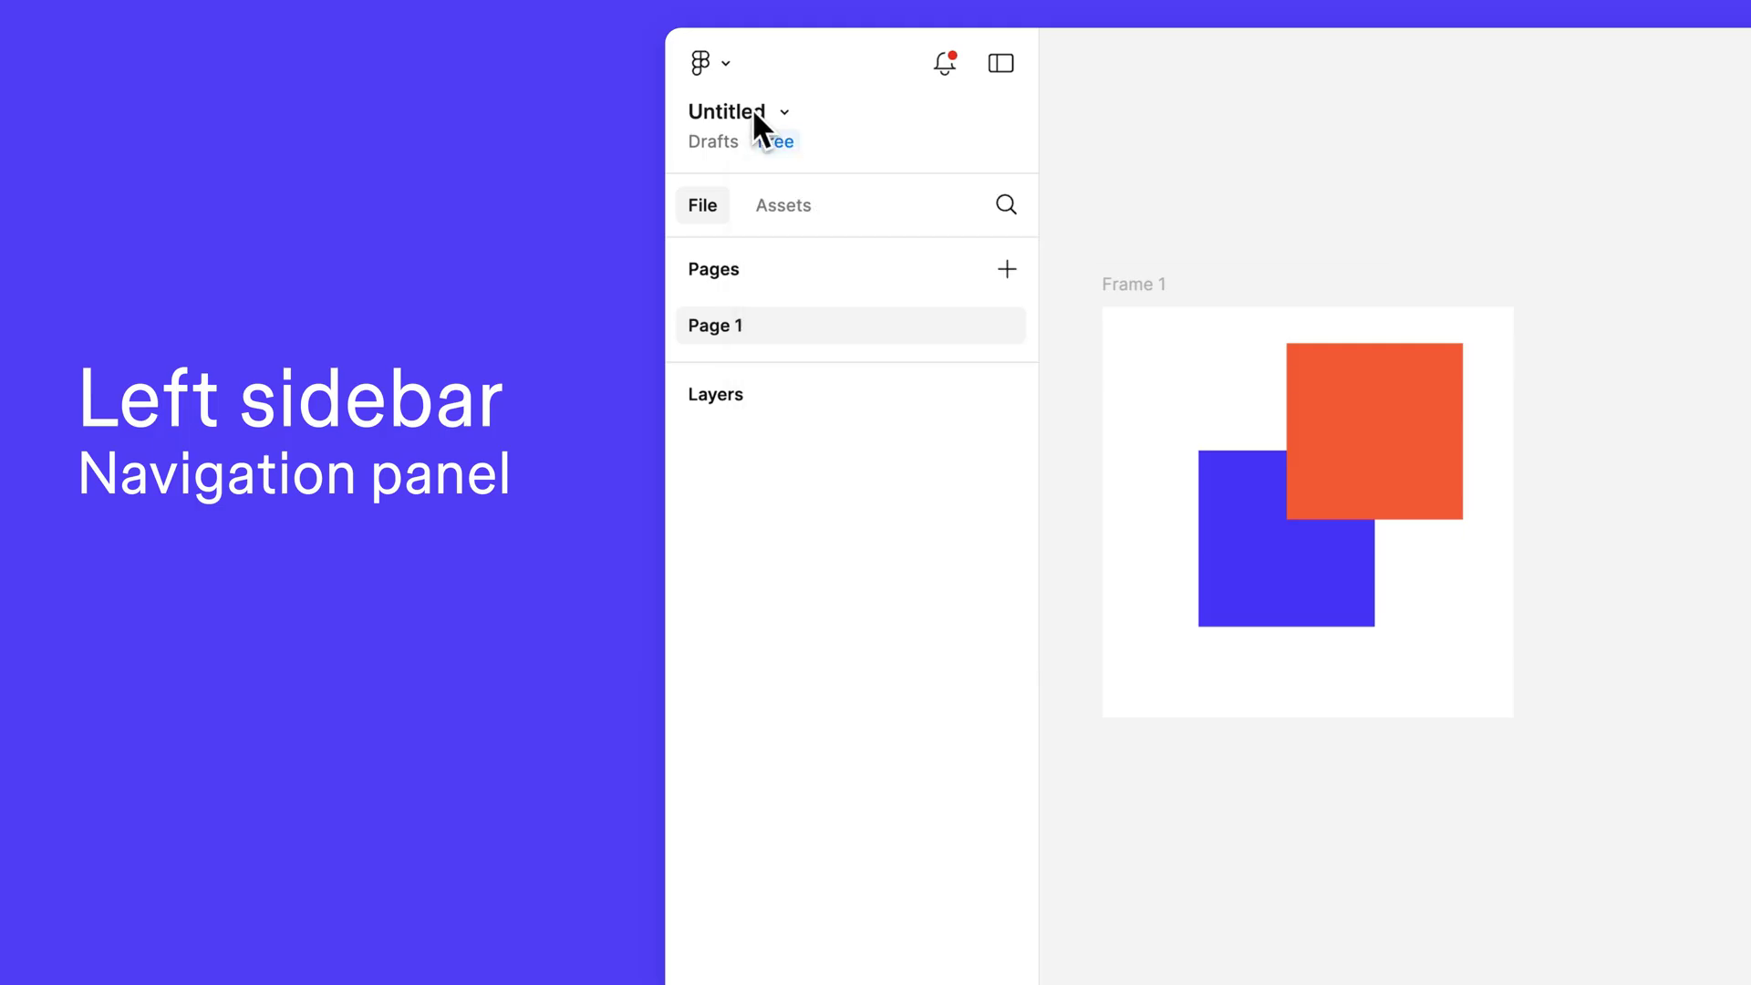
pyautogui.write('Personal portfolio')
pyautogui.press('Return')
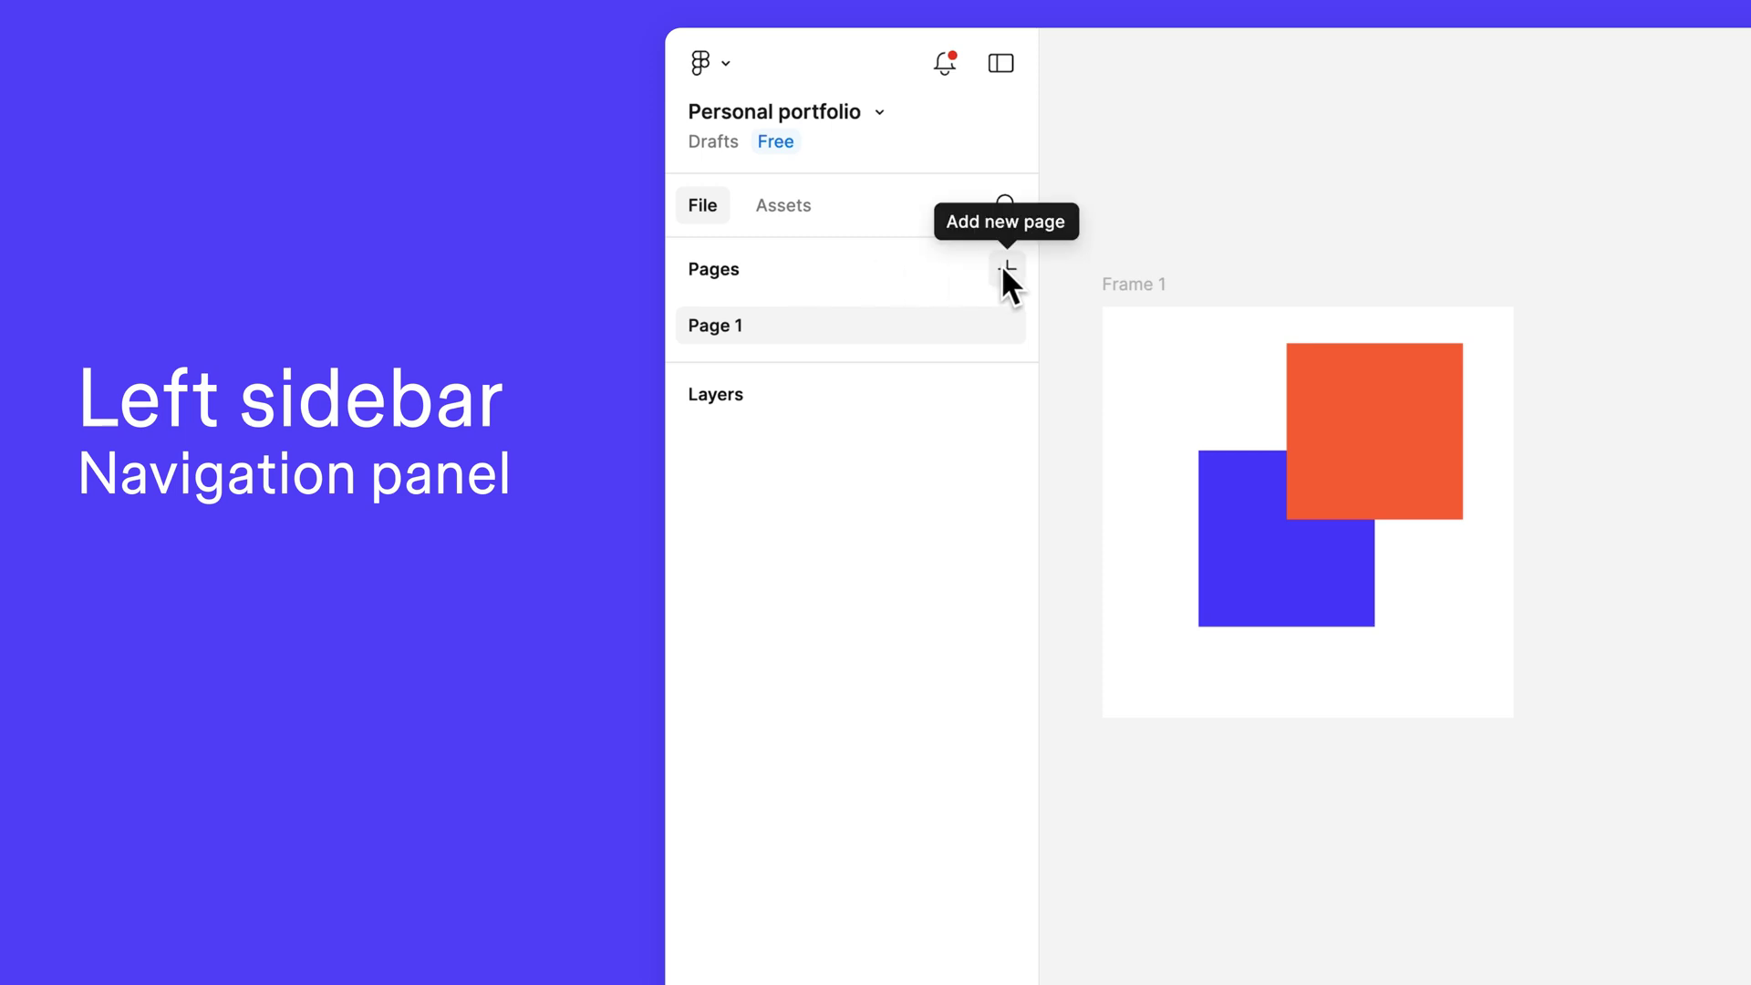
# Reorder Frame 1's layers so the blue square sits in front of the orange one.
pyautogui.click(677, 395)
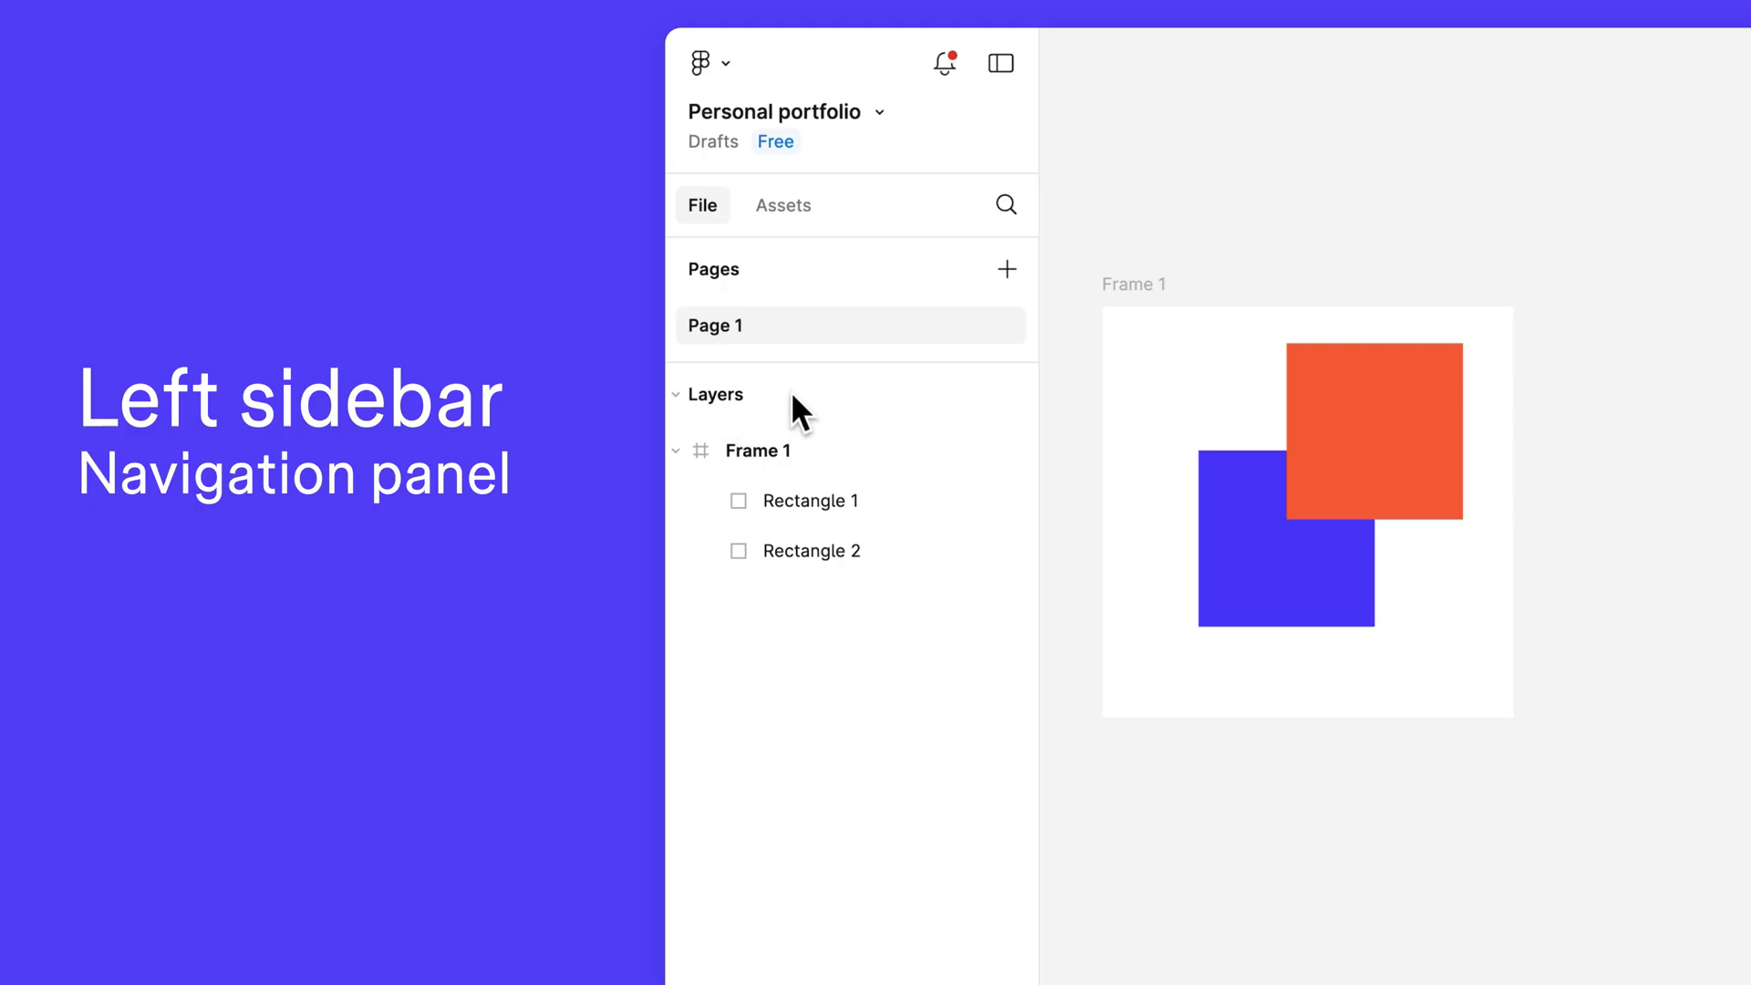
pyautogui.doubleClick(786, 445)
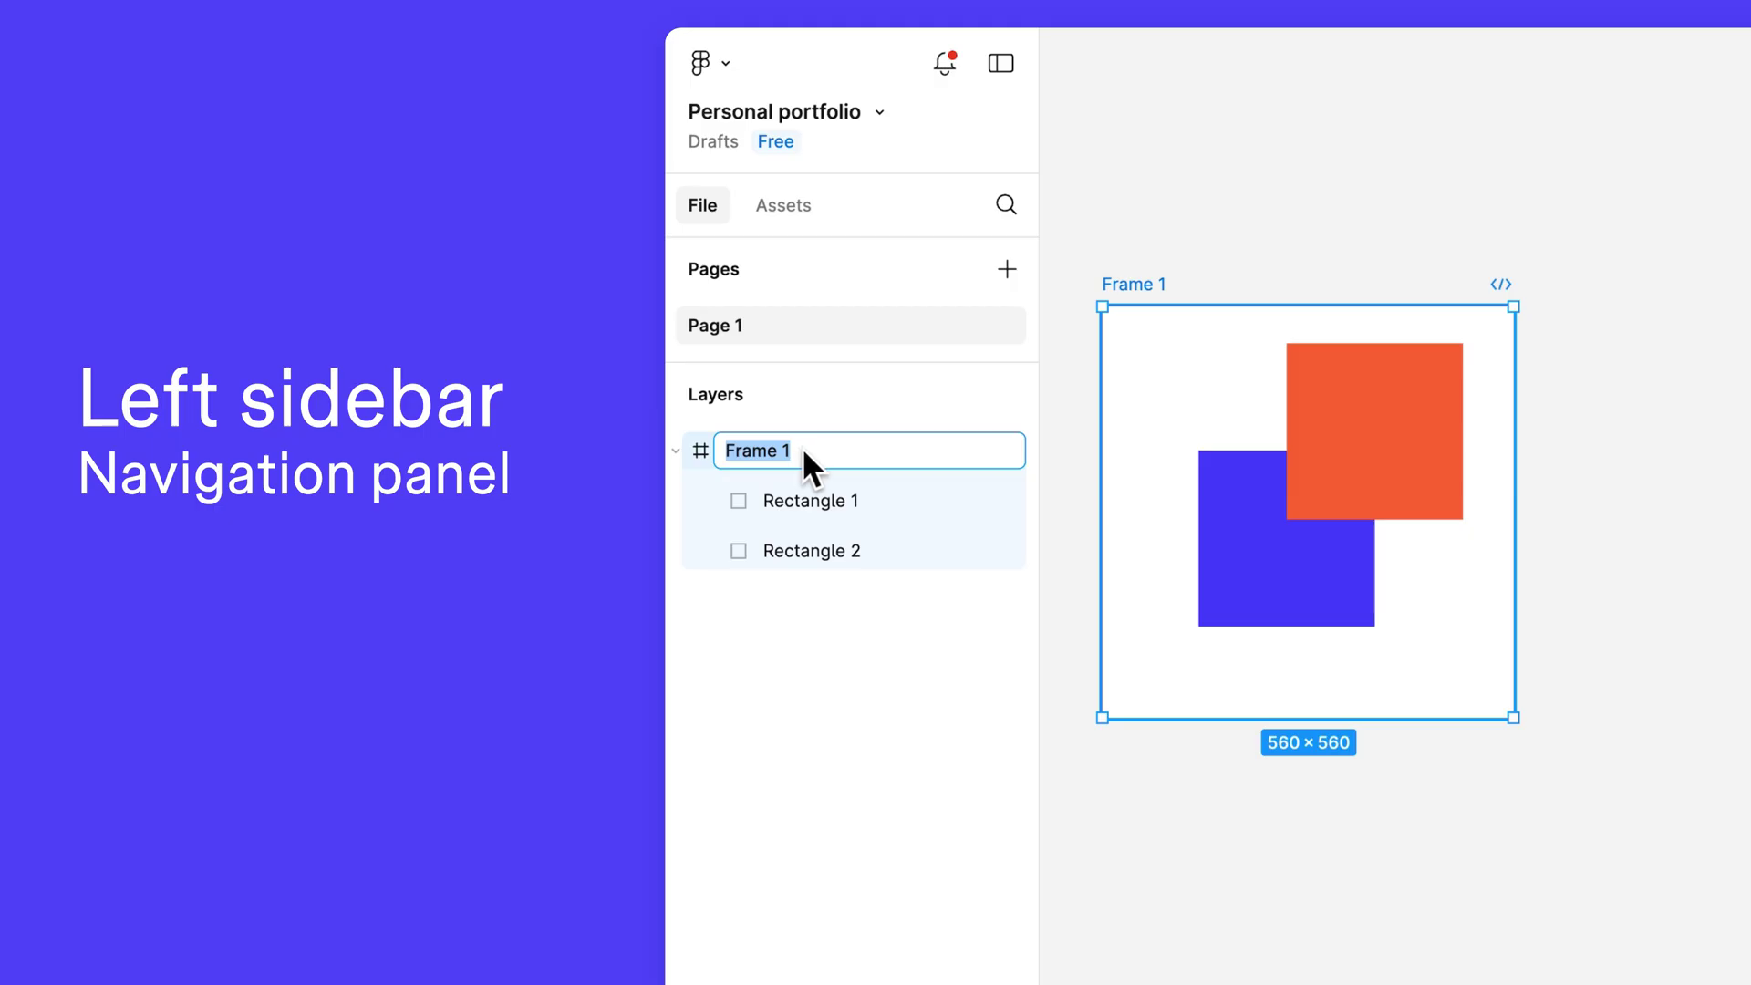
pyautogui.moveTo(807, 484); pyautogui.dragTo(814, 552)
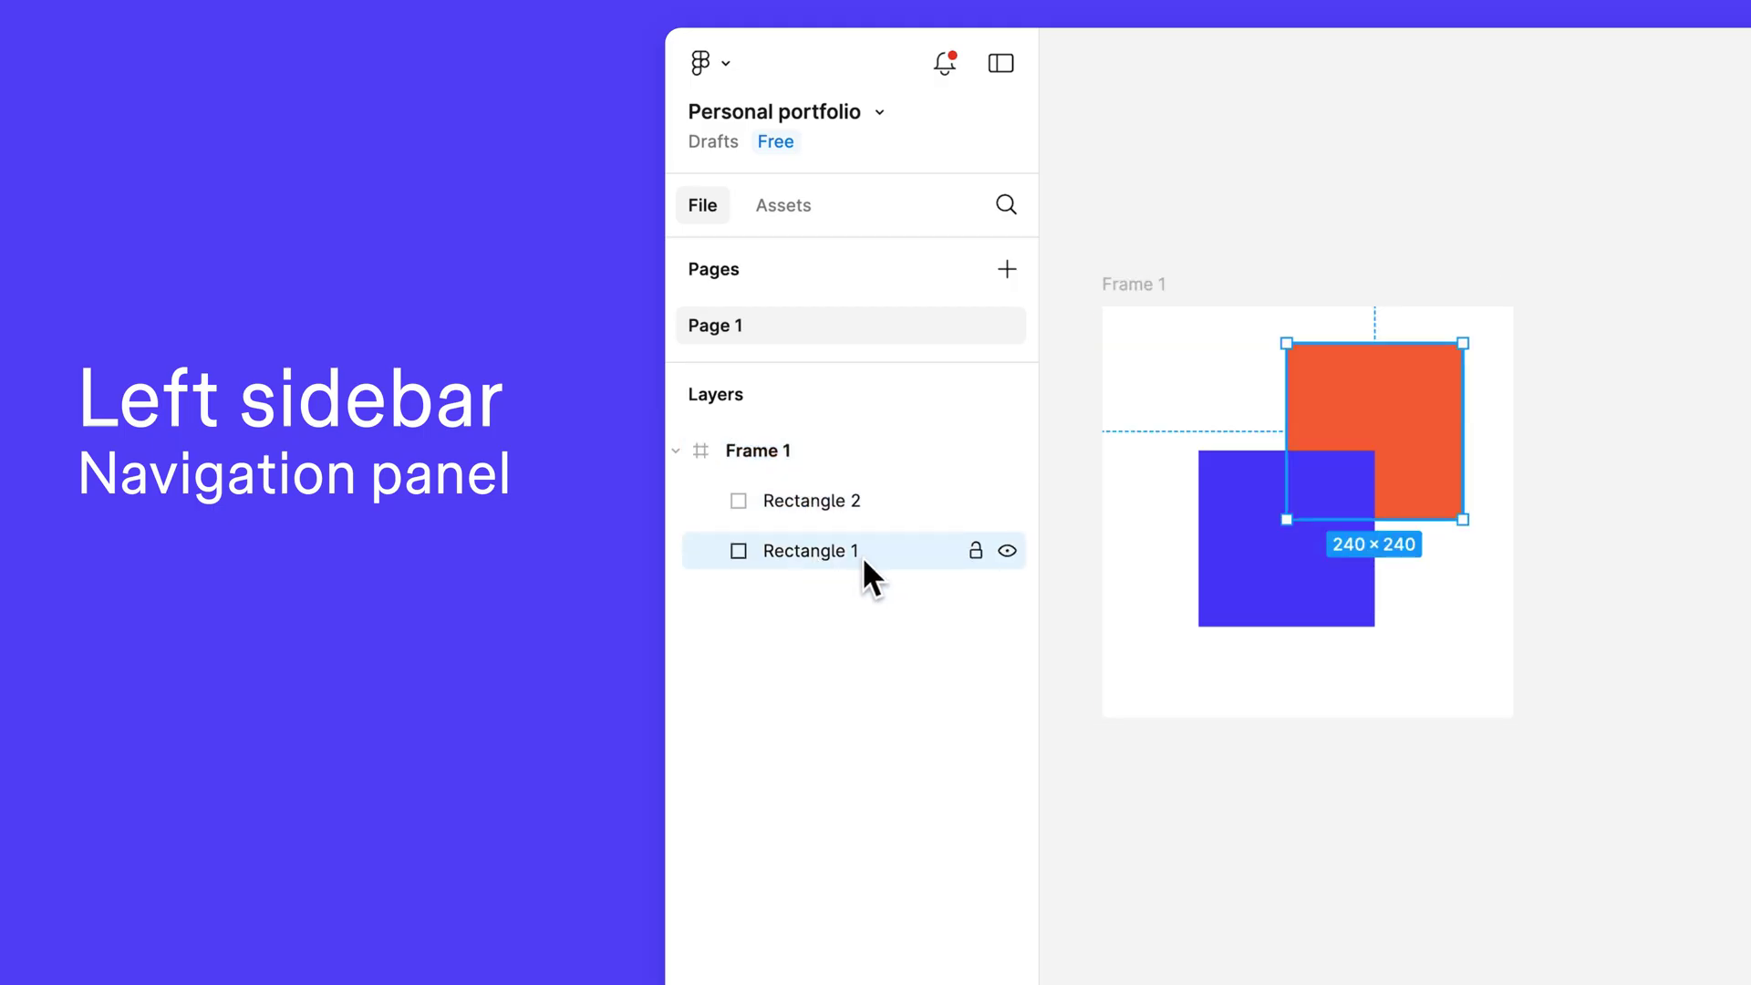
pyautogui.click(808, 447)
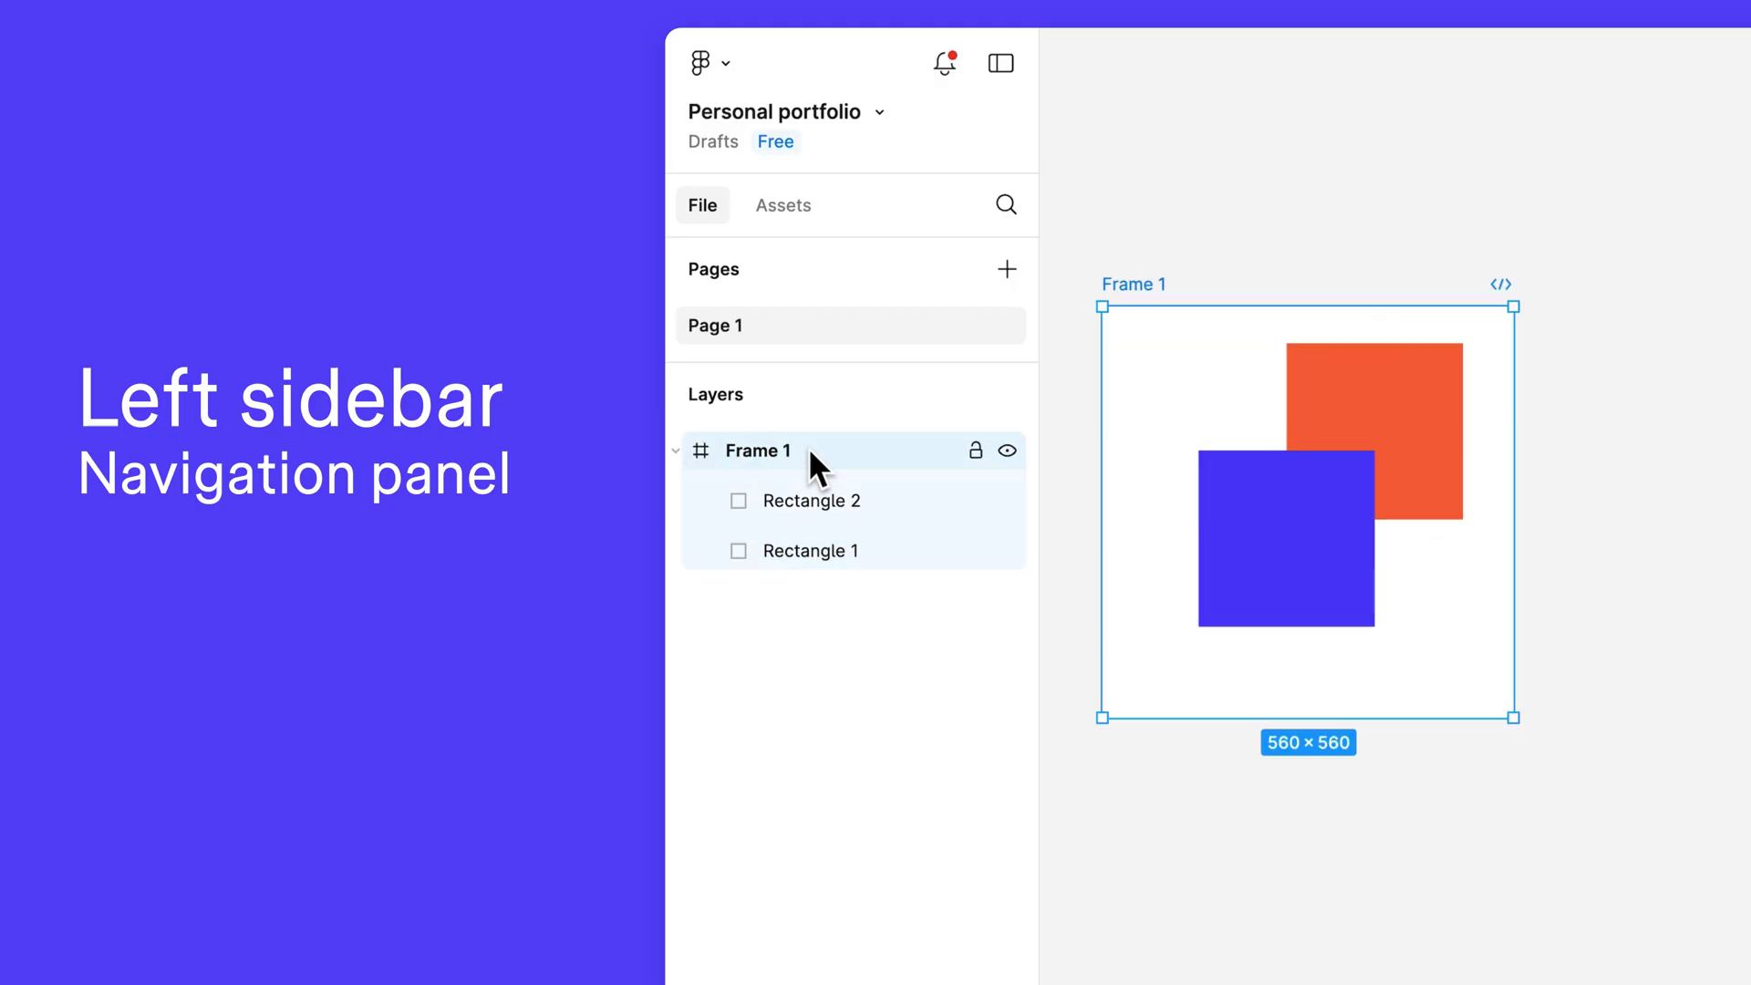
pyautogui.click(676, 450)
pyautogui.click(677, 451)
# Browse the iOS 18 and iPadOS 18 library's Examples and open Action Sheet - iPad details.
pyautogui.click(812, 228)
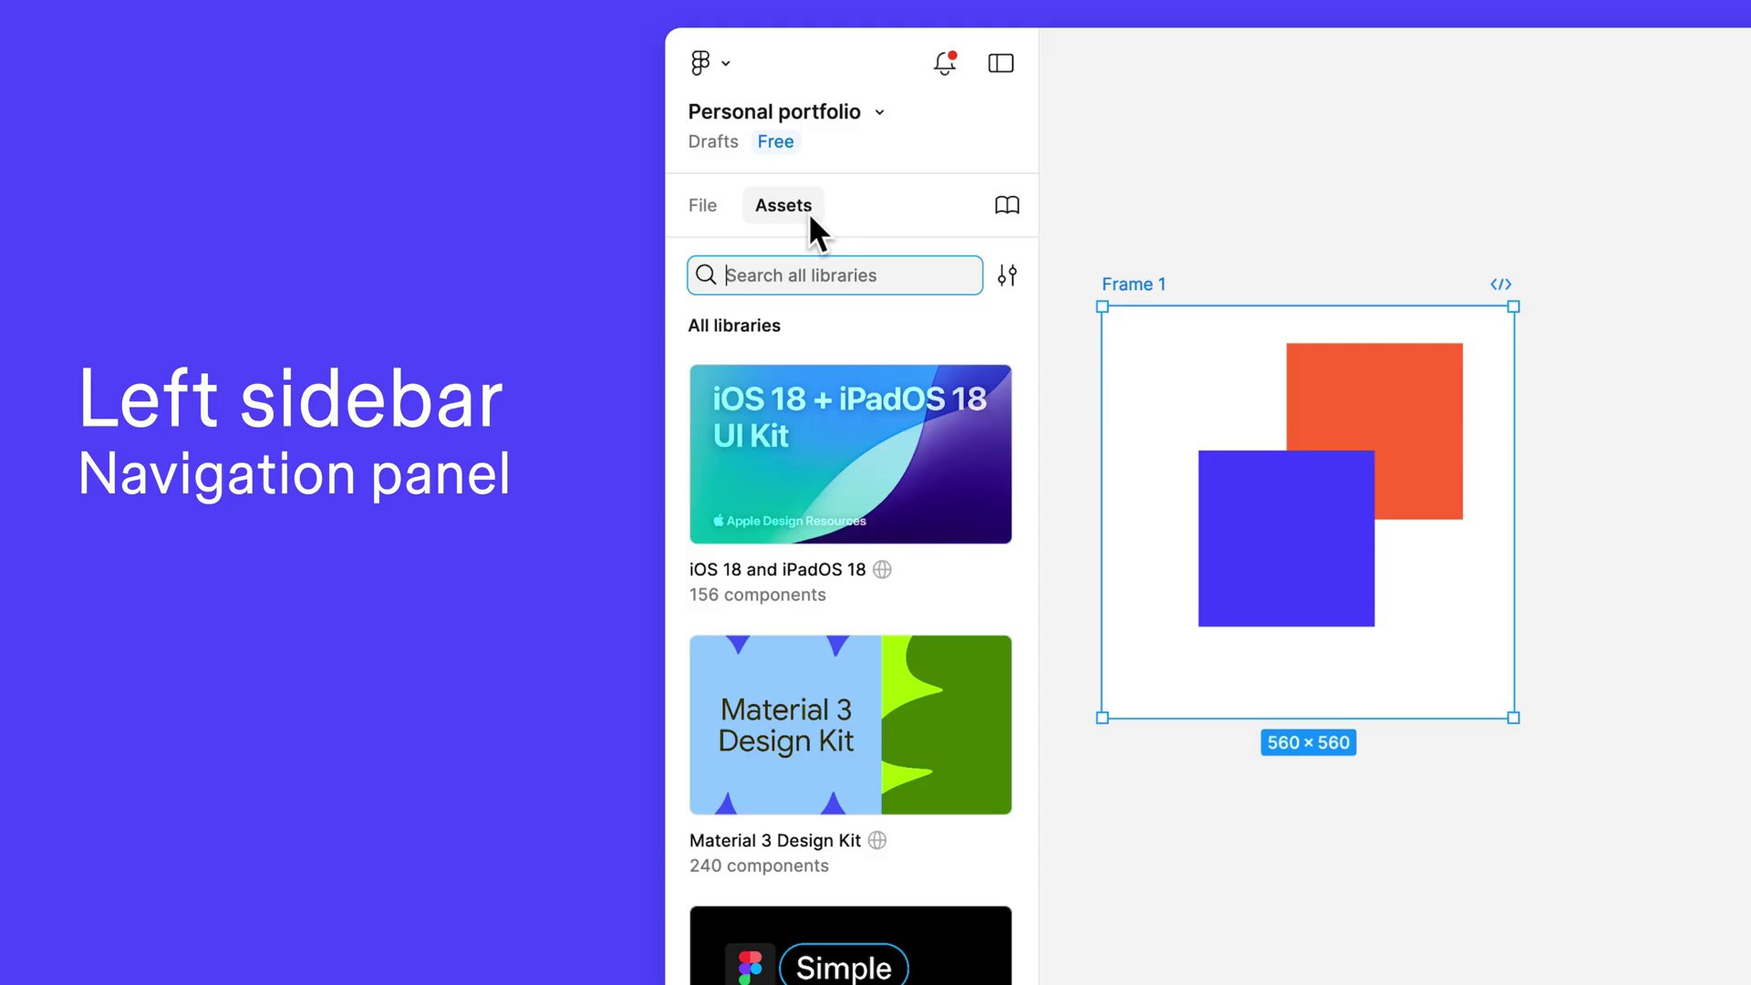
pyautogui.click(868, 451)
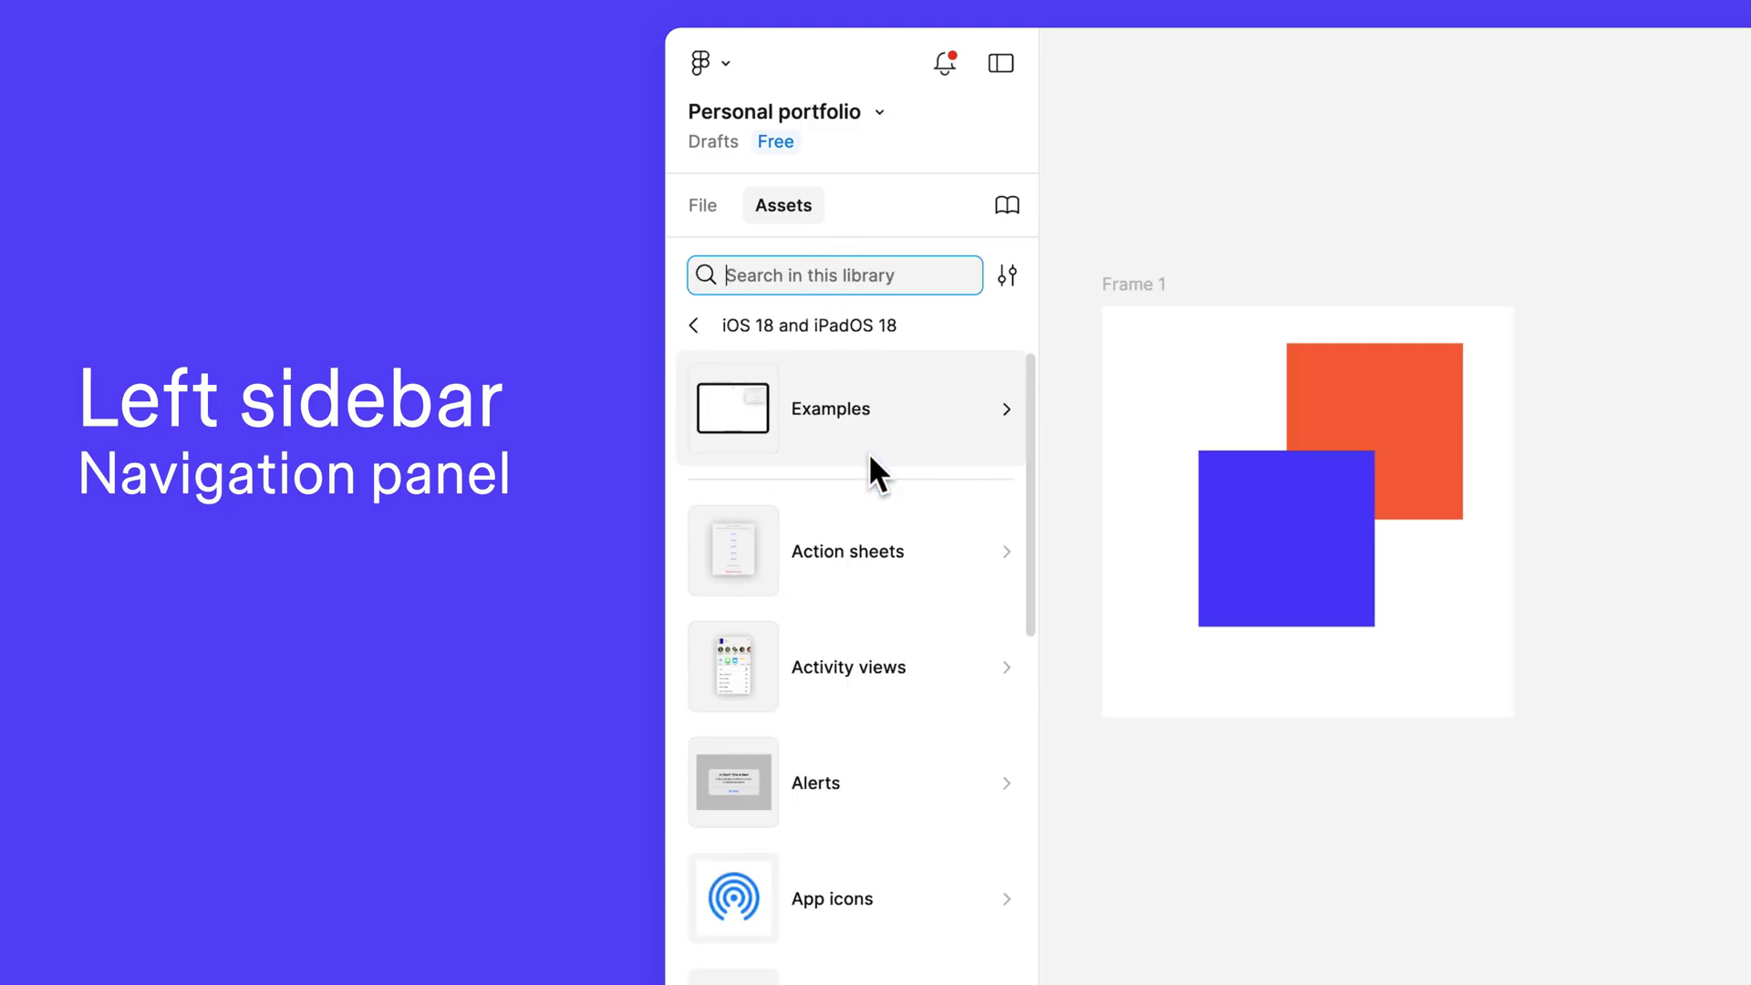
pyautogui.click(878, 404)
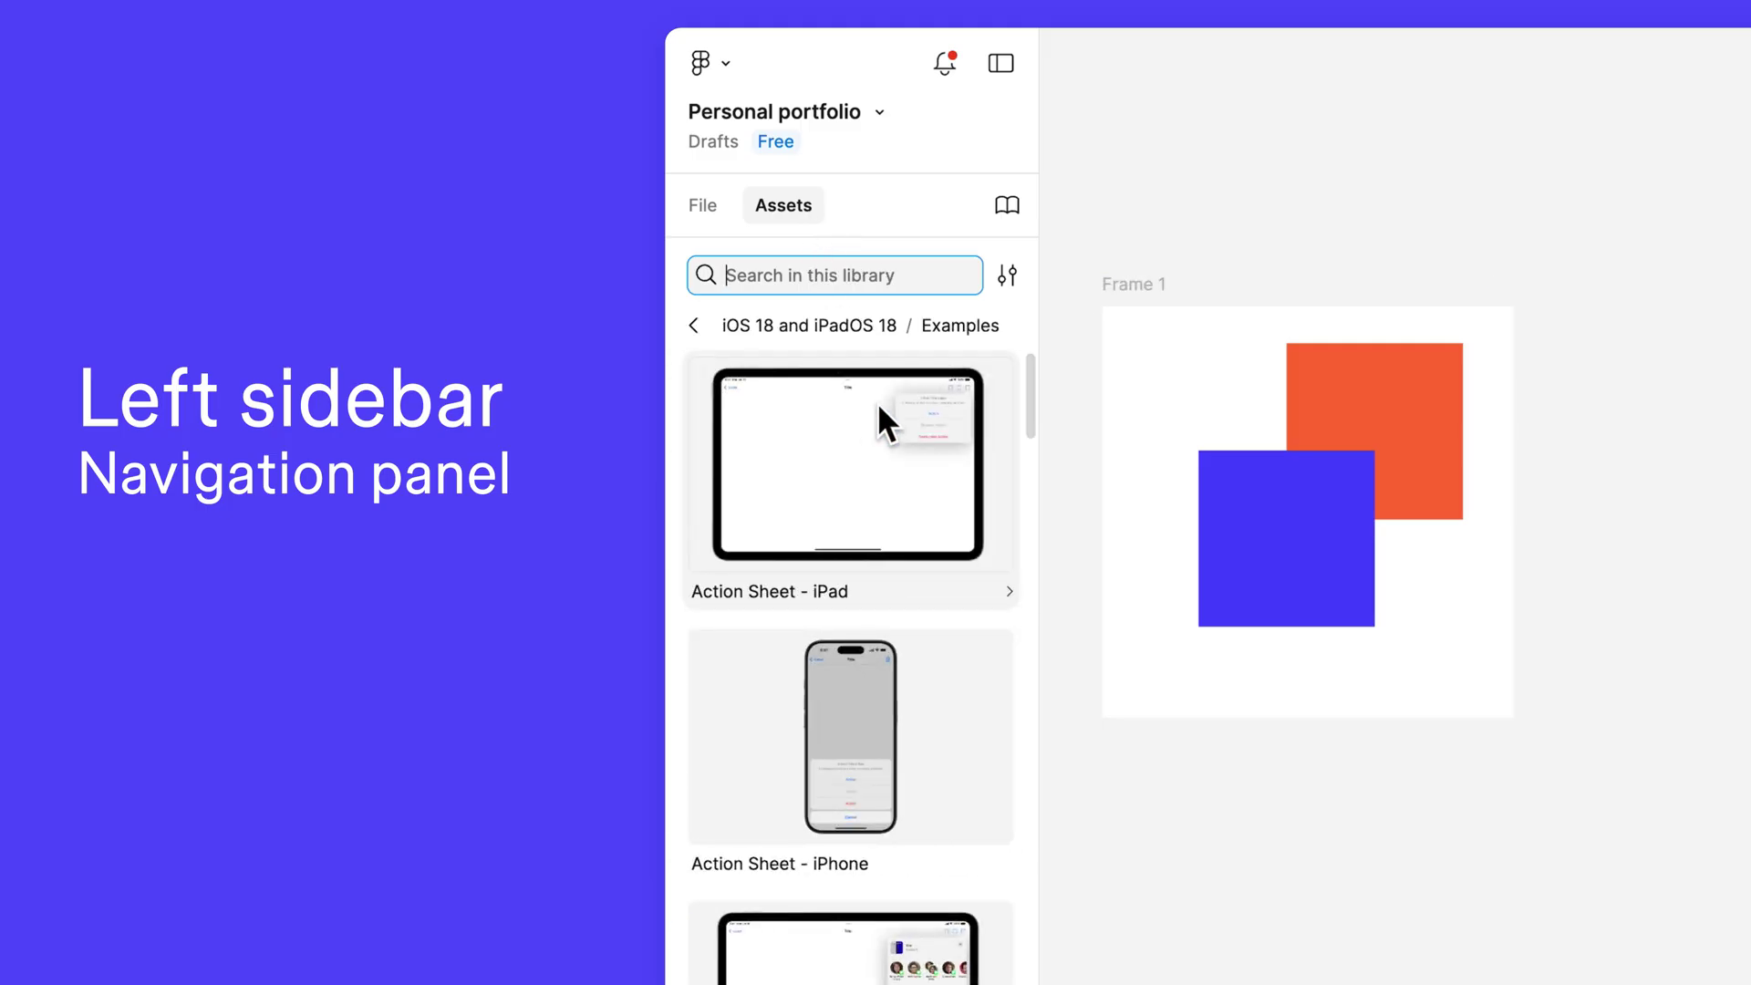
pyautogui.click(874, 466)
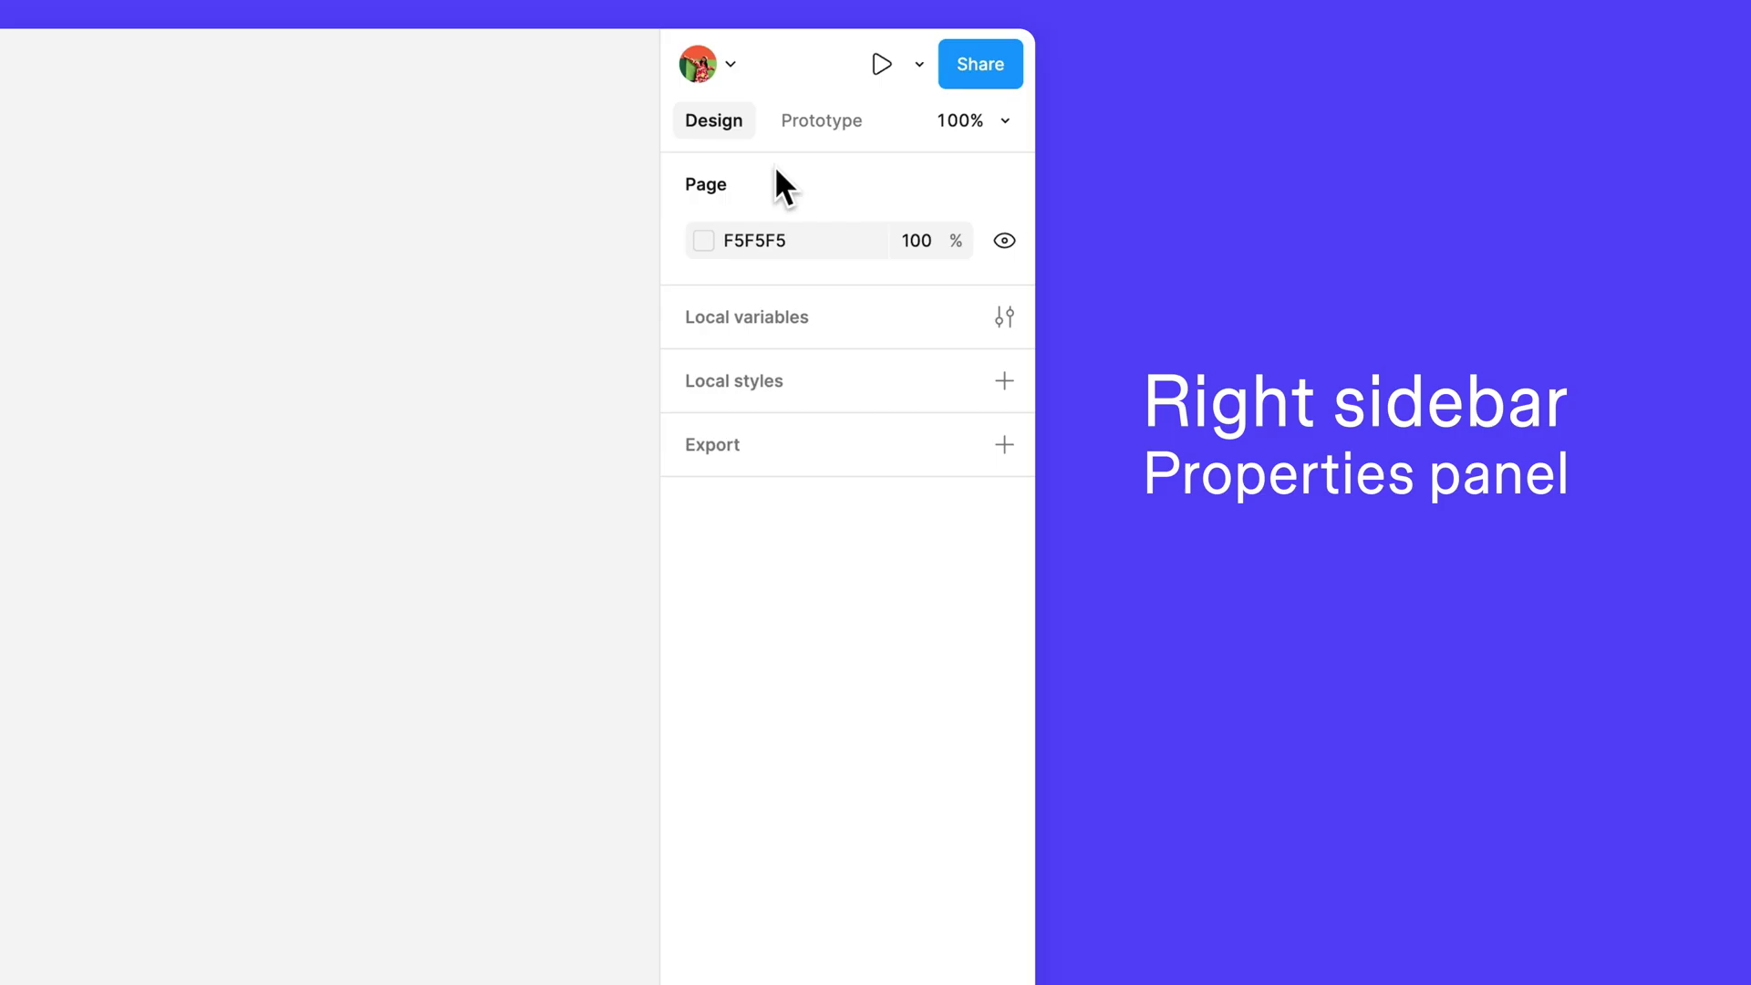
# Check the page background colour picker, then add a 1x PNG export setting to the page.
pyautogui.click(703, 241)
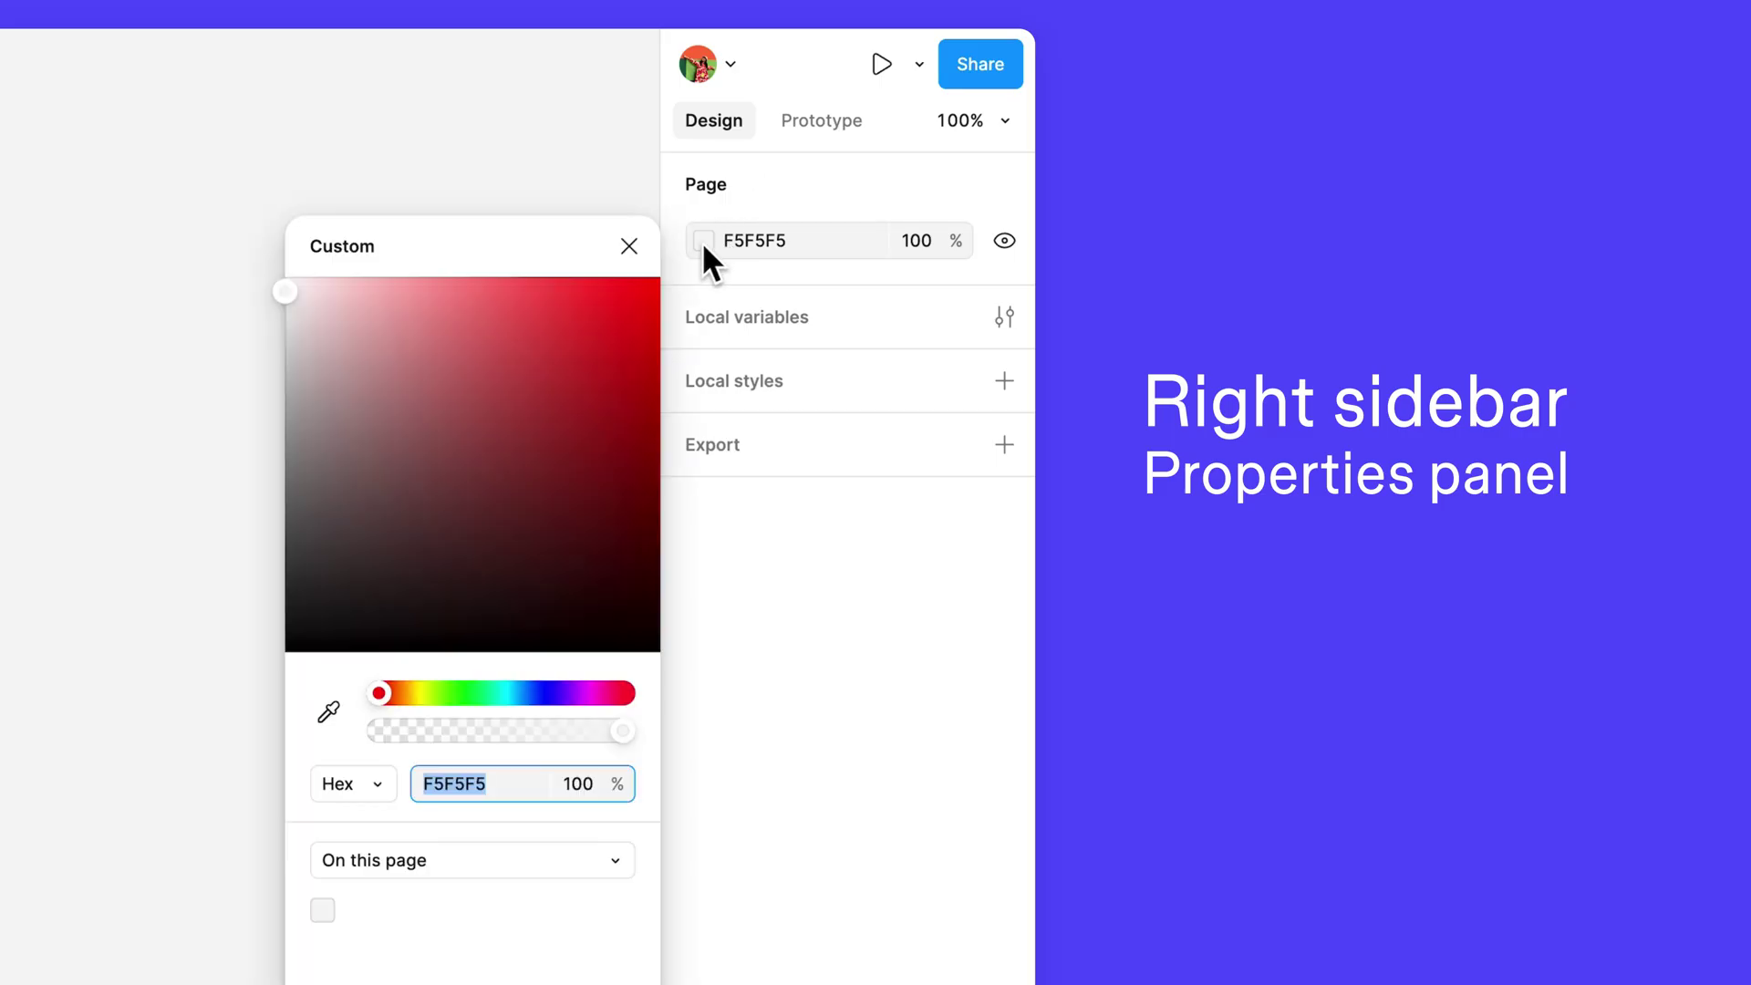
pyautogui.click(629, 247)
pyautogui.click(999, 447)
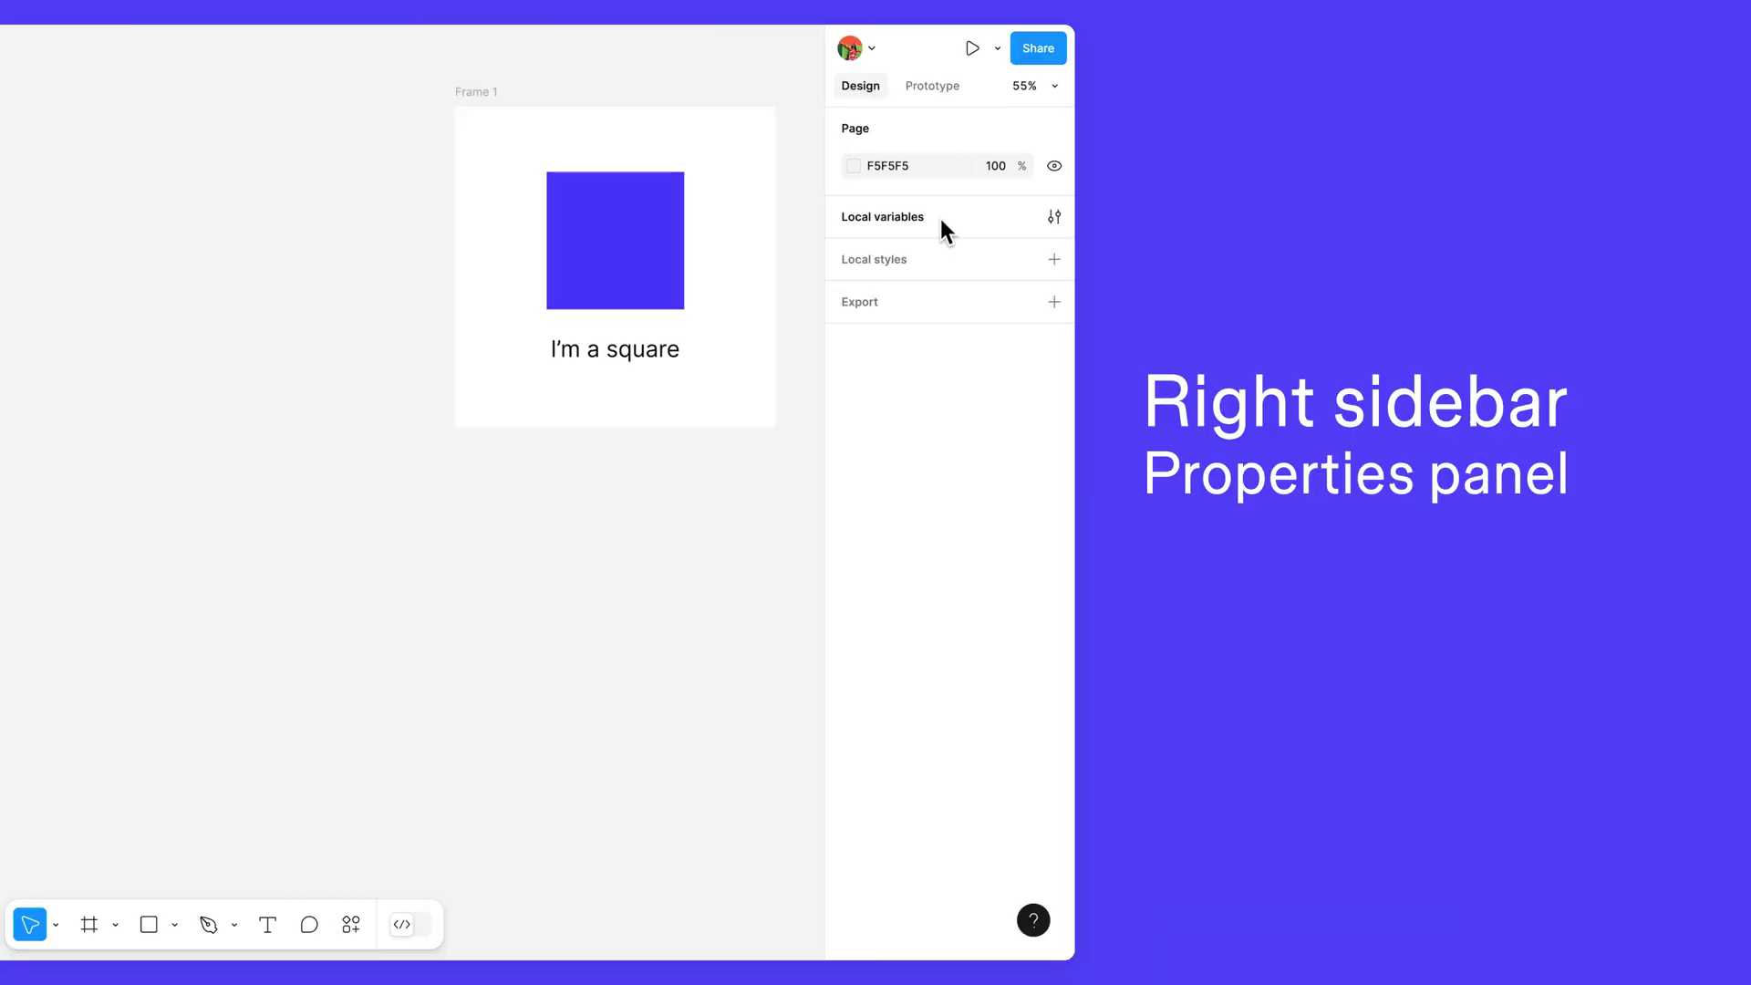
# Inspect the blue square's X/Y position and the I'm a square text, then show Prototype settings.
pyautogui.click(644, 221)
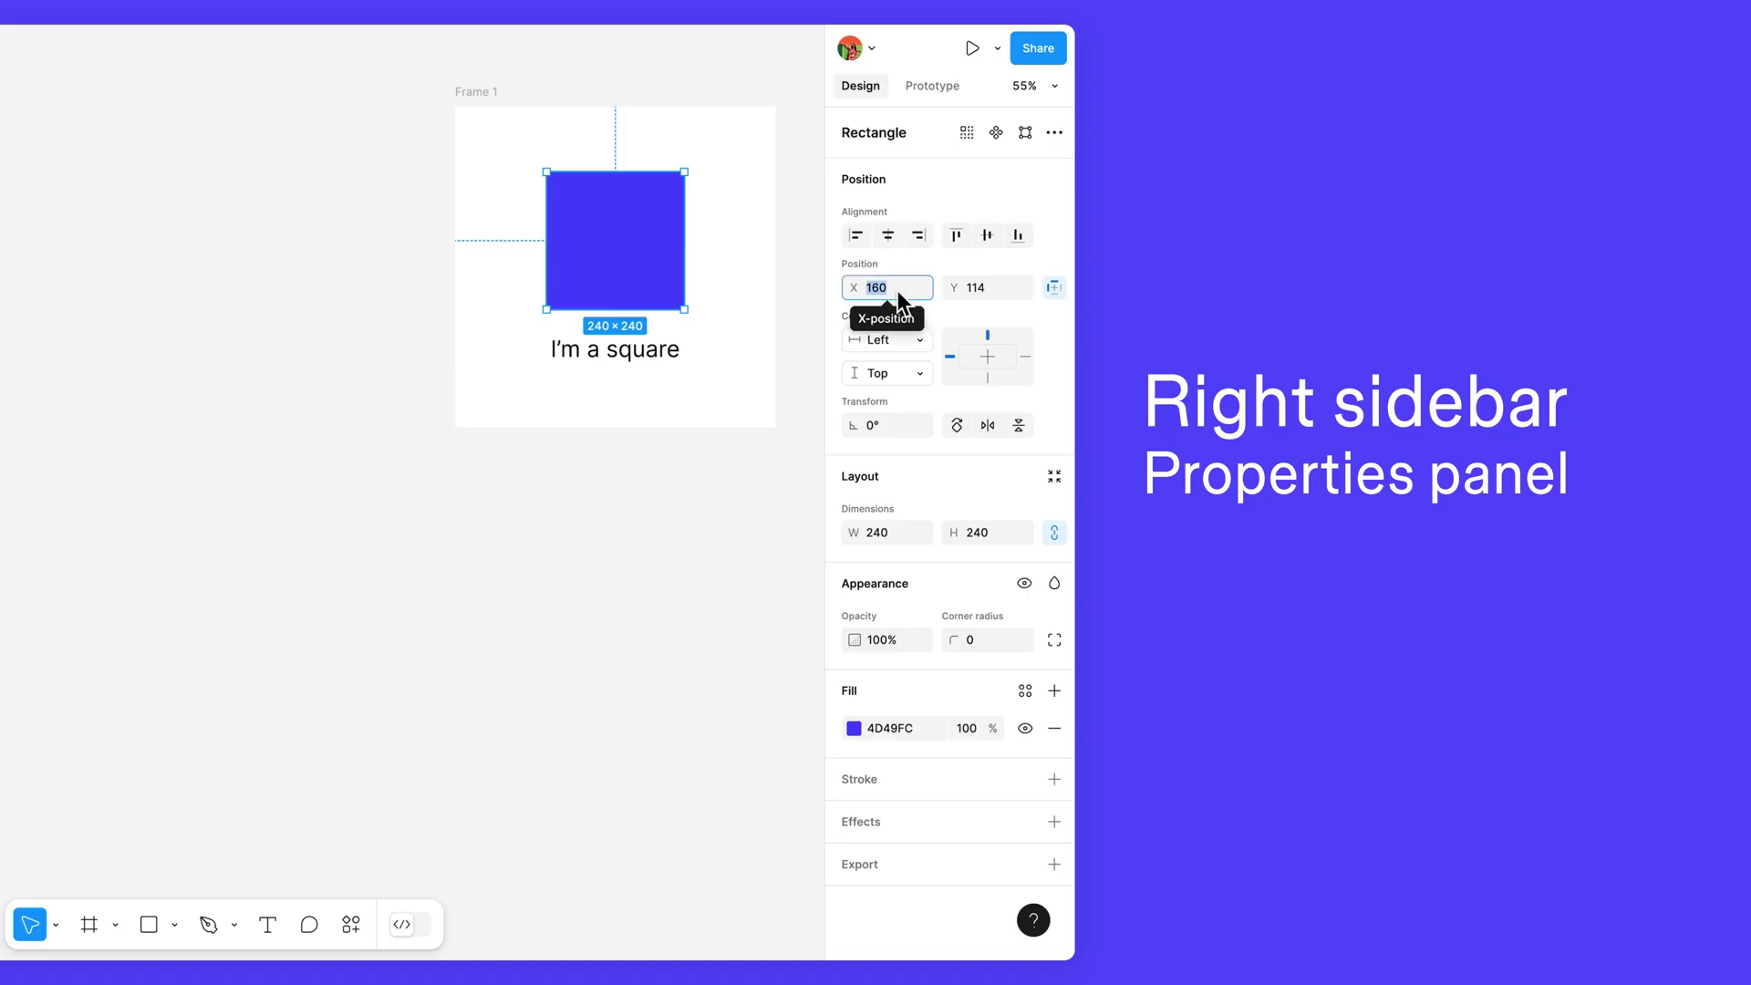
pyautogui.click(986, 286)
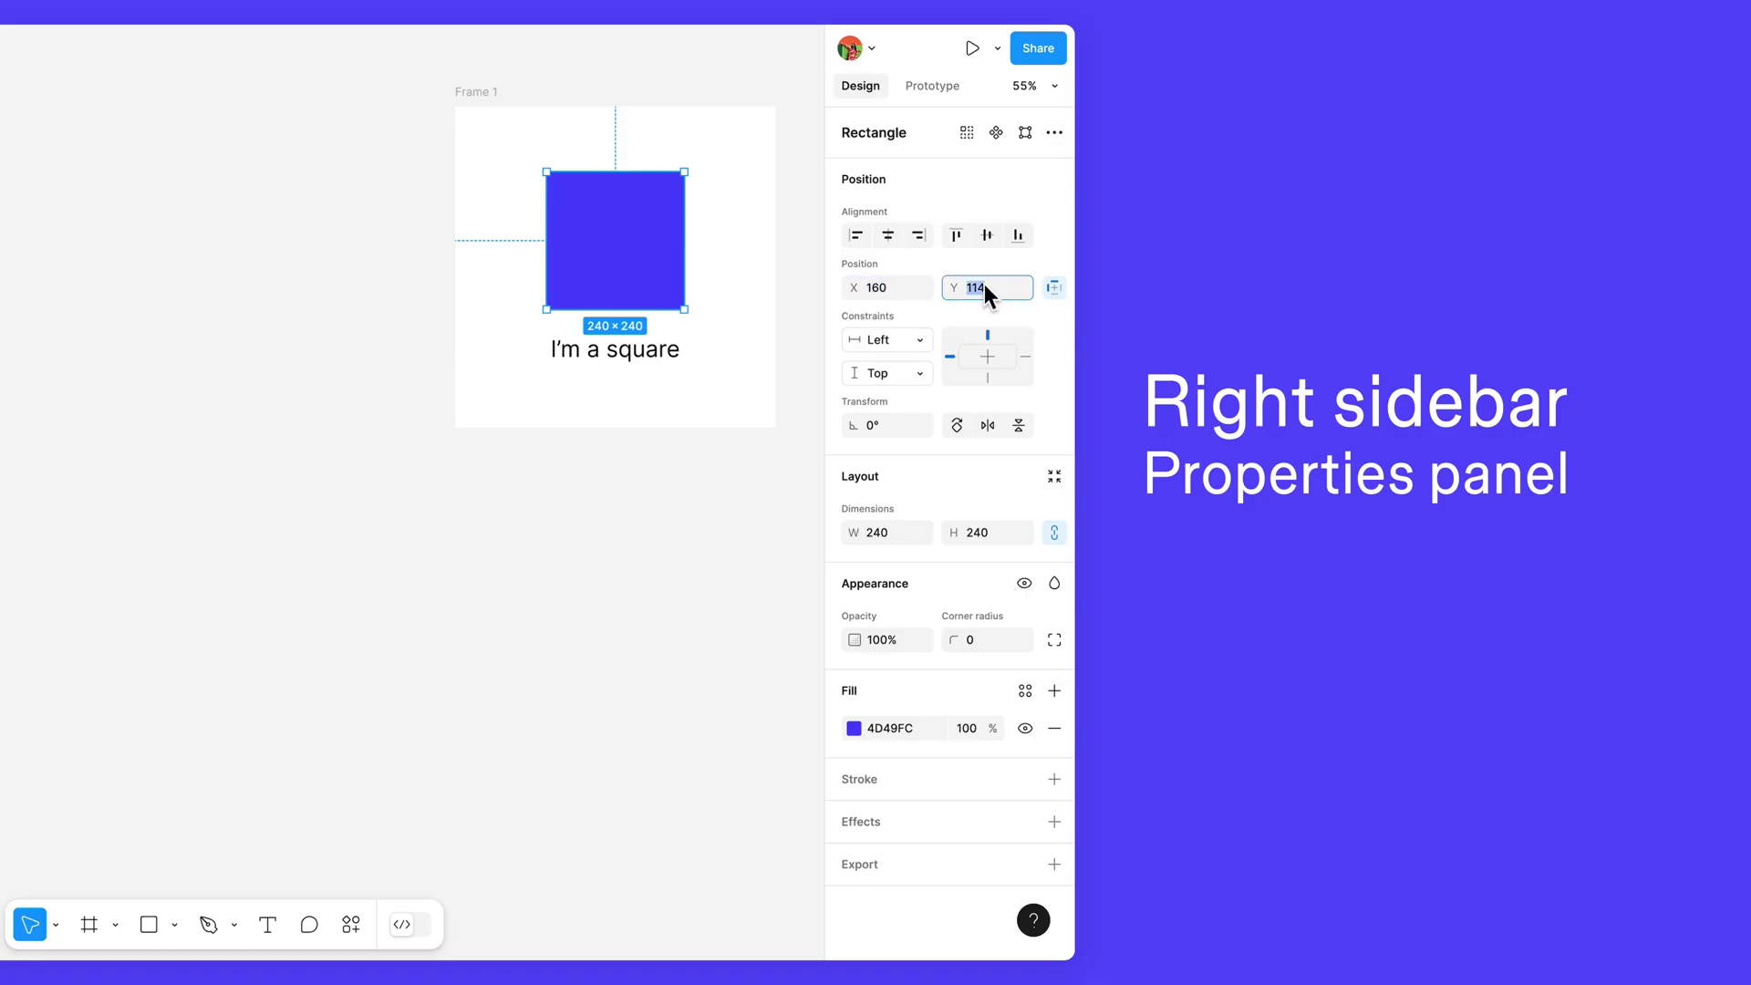
pyautogui.click(672, 352)
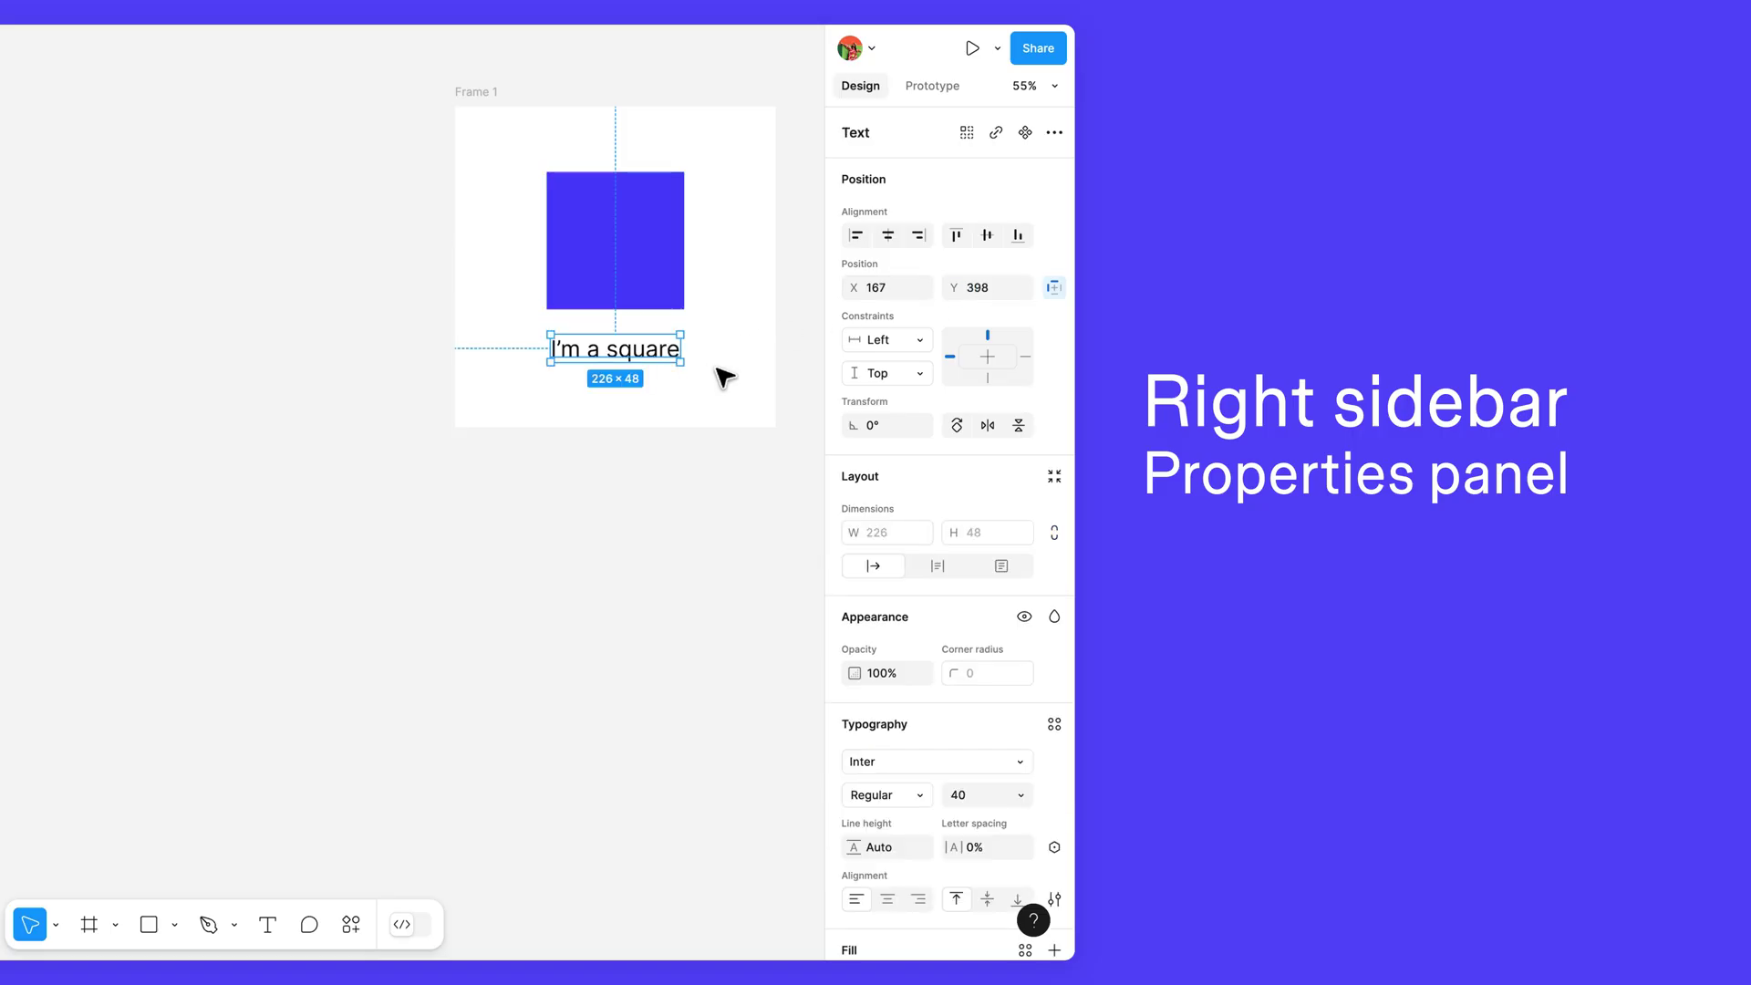
pyautogui.click(934, 89)
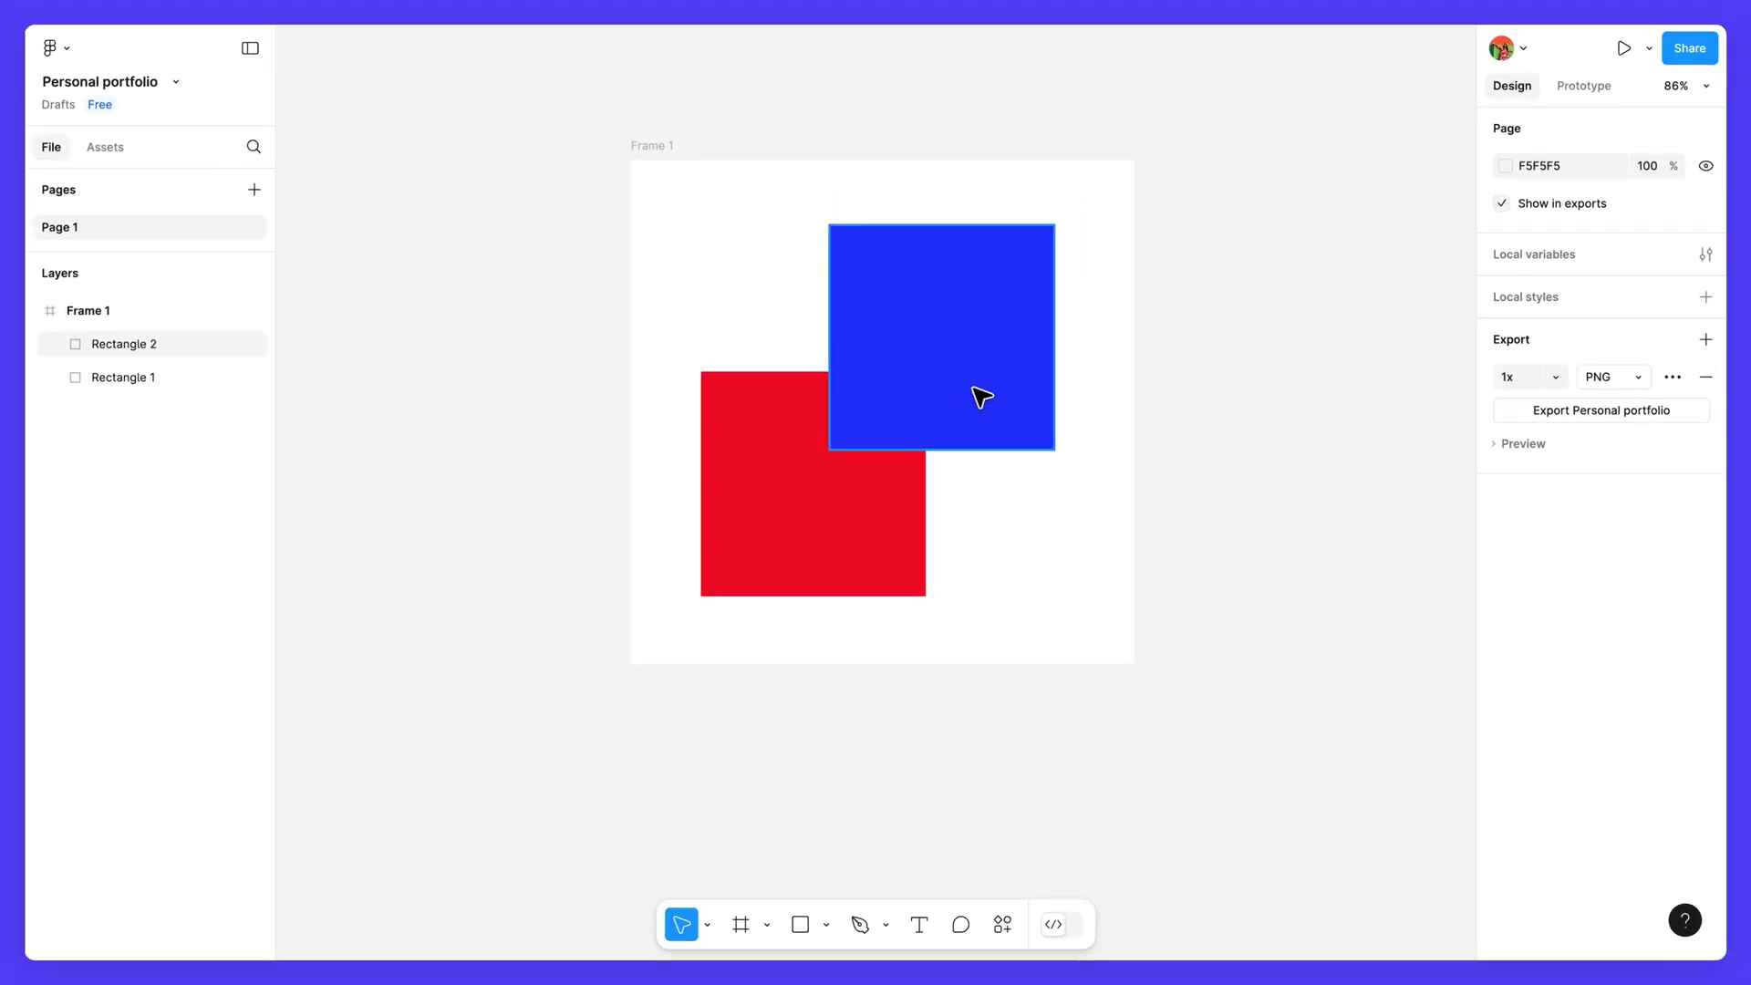
# Drag the blue Rectangle 2 slightly to position X 227, Y 70.
pyautogui.click(1034, 27)
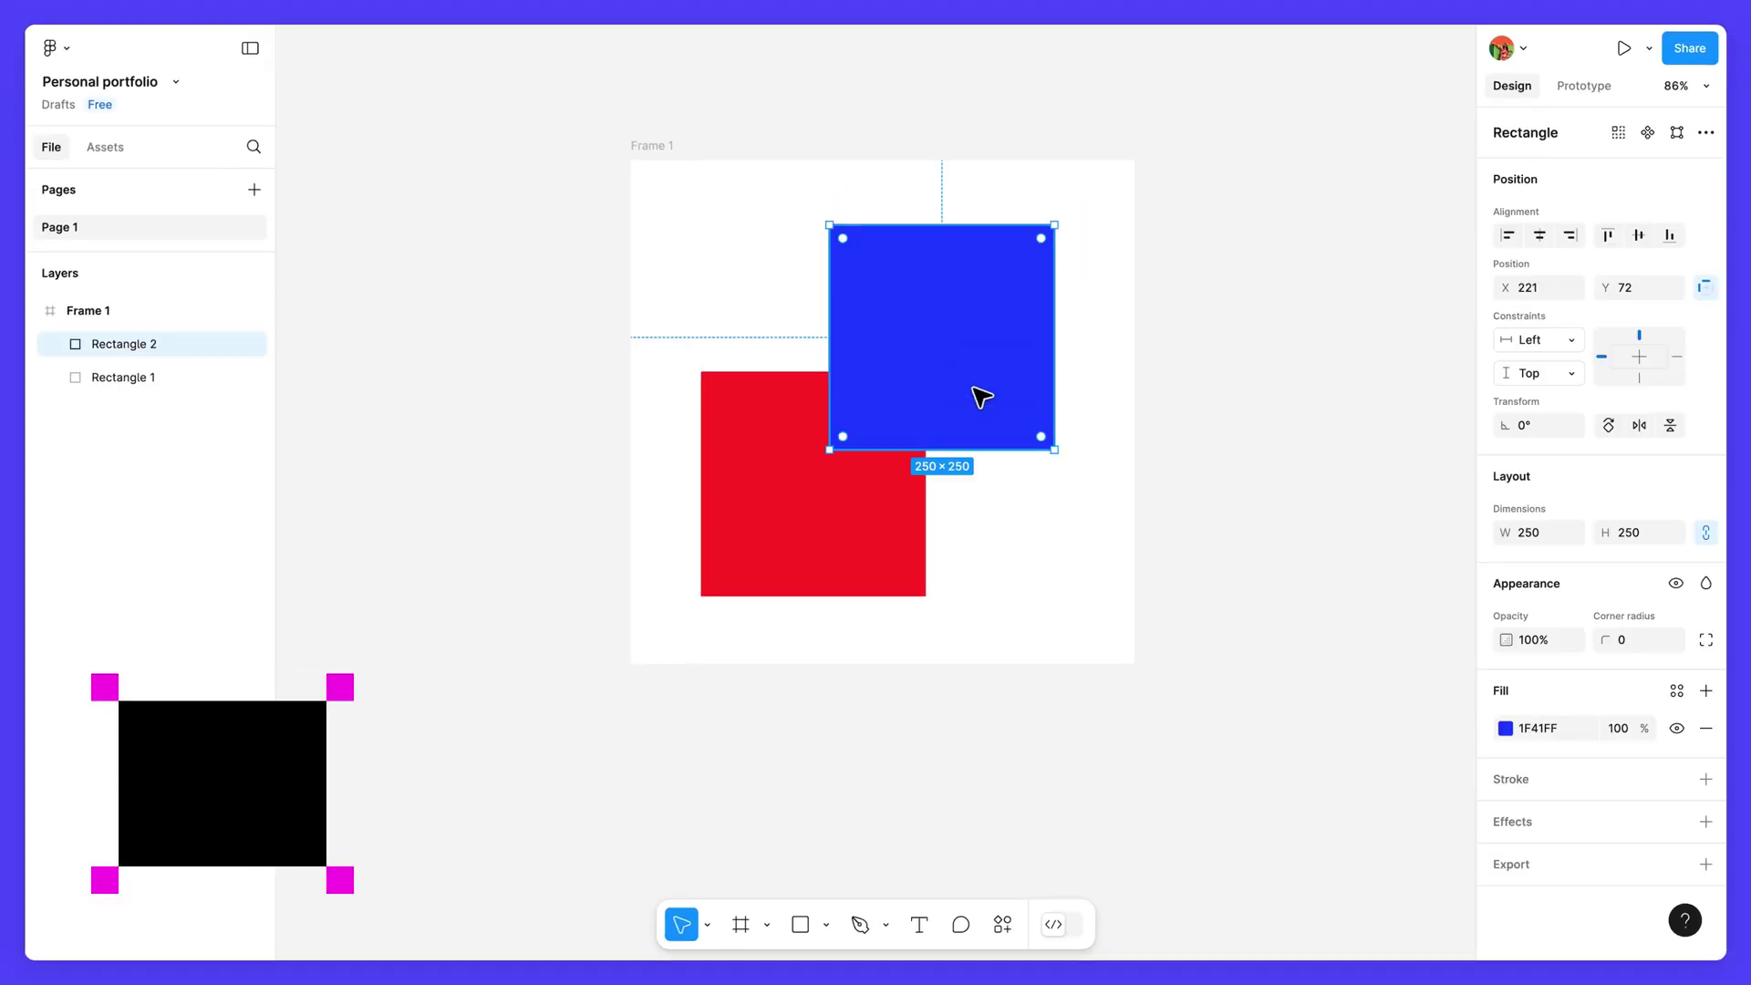
pyautogui.moveTo(972, 387)
pyautogui.mouseDown()
pyautogui.moveTo(829, 402)
pyautogui.moveTo(986, 392)
pyautogui.mouseUp()
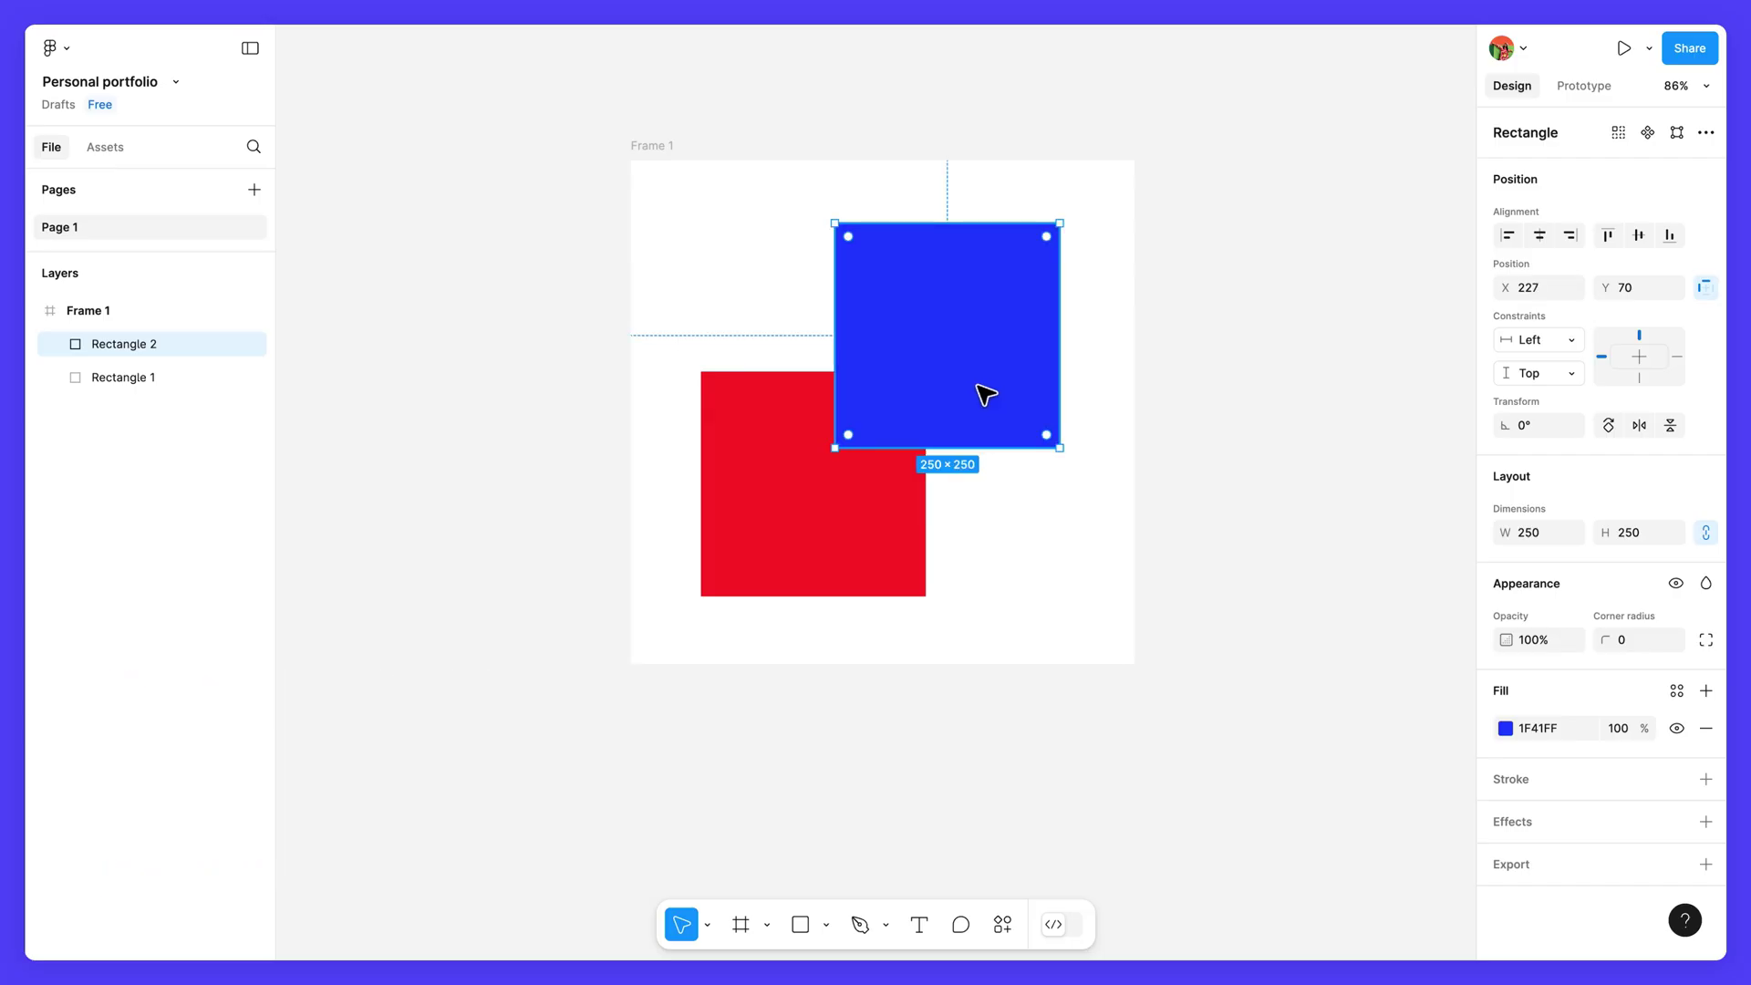
pyautogui.click(1185, 458)
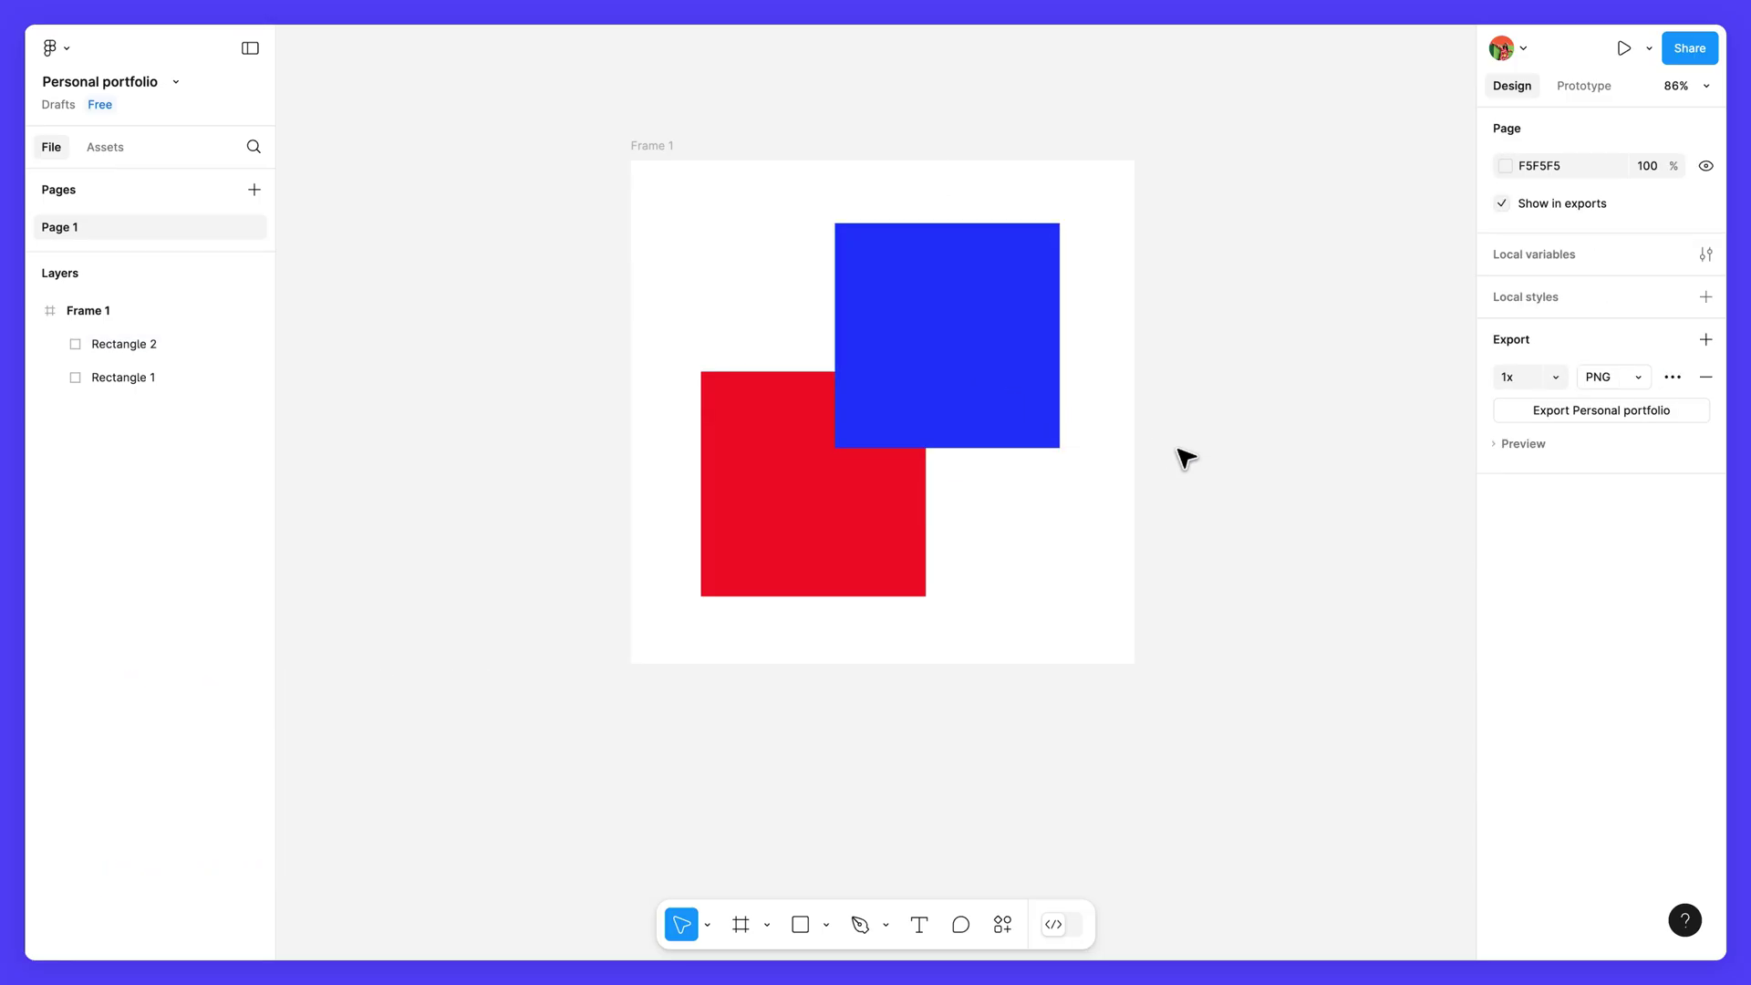
pyautogui.press('space')
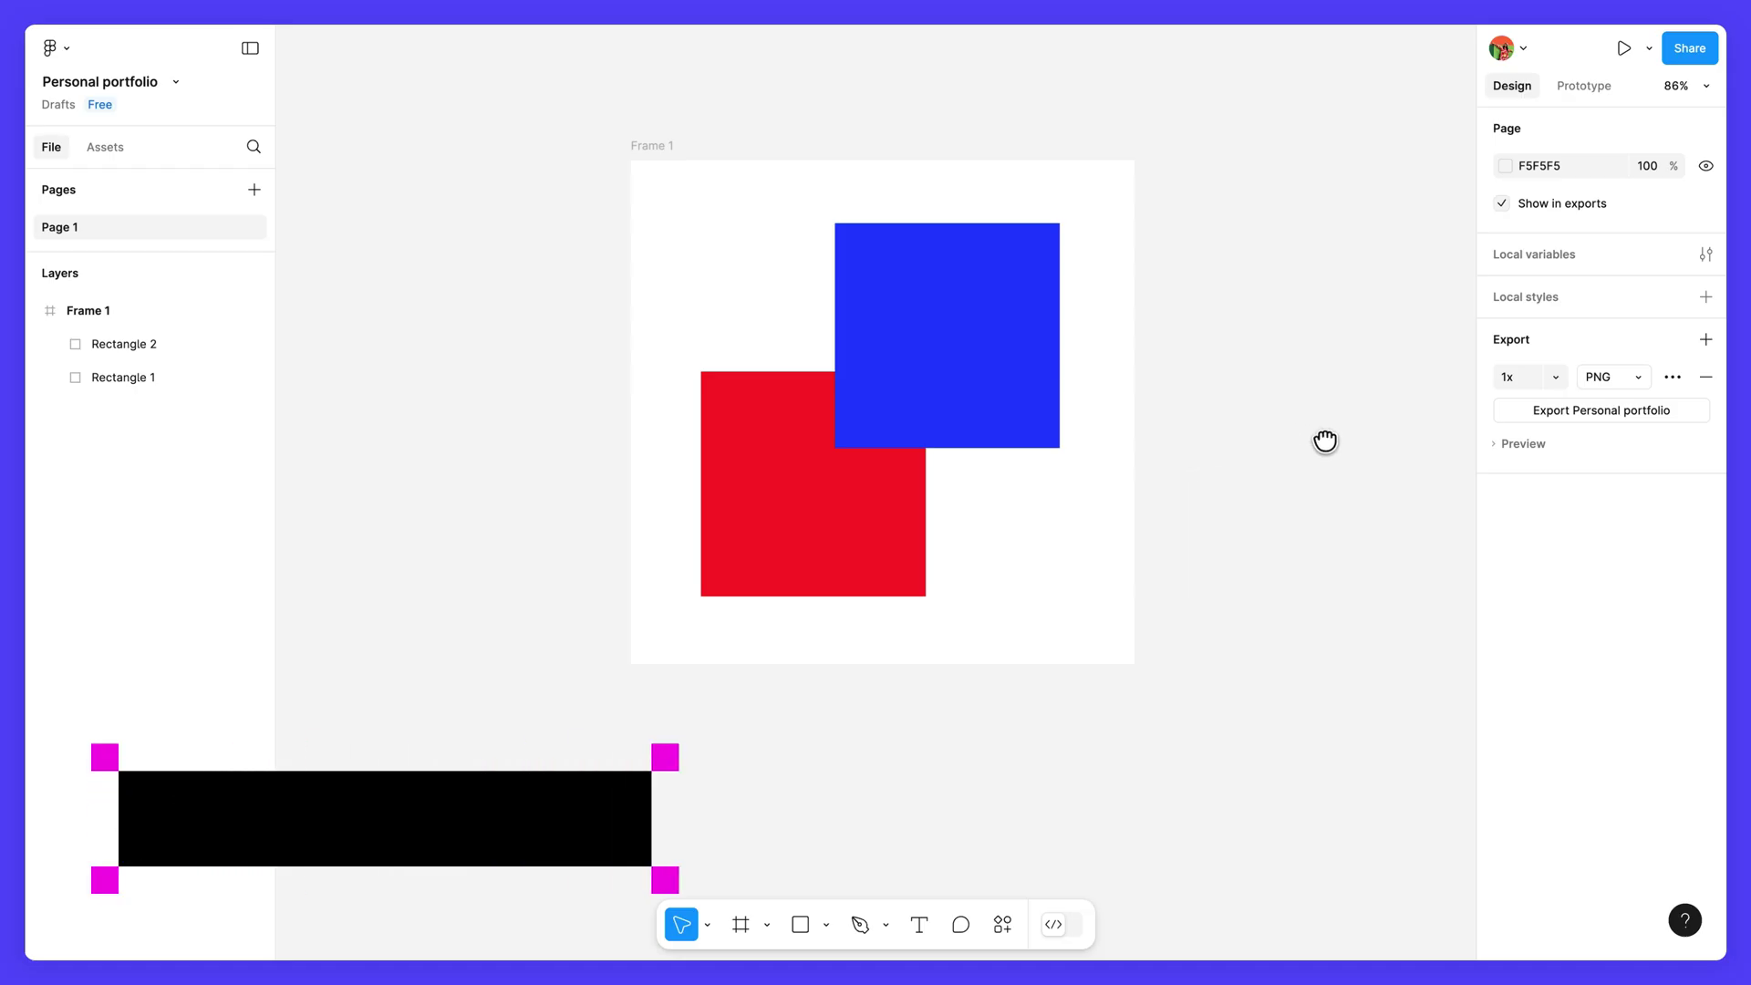
pyautogui.moveTo(1325, 441)
pyautogui.mouseDown()
pyautogui.moveTo(906, 457)
pyautogui.moveTo(1450, 449)
pyautogui.moveTo(1294, 446)
pyautogui.mouseUp()
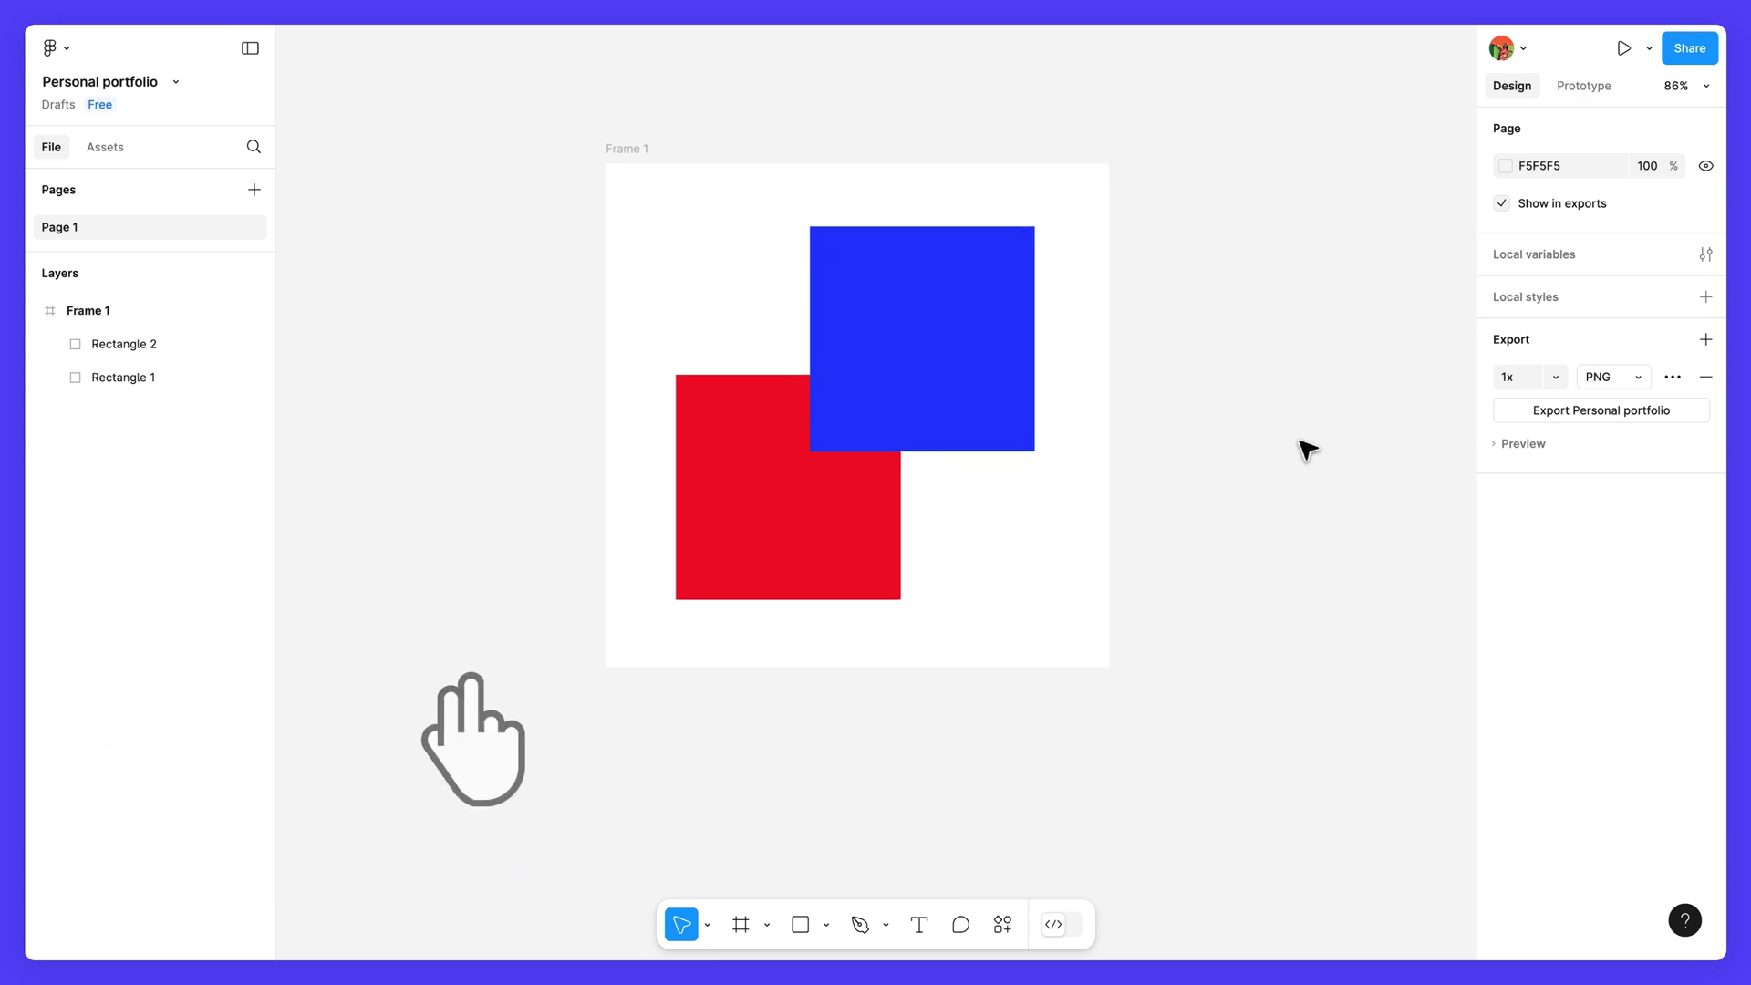
pyautogui.hscroll(5, 1301, 446)
pyautogui.hscroll(8, 1305, 449)
pyautogui.hscroll(-10, 1306, 448)
pyautogui.hscroll(-4, 1305, 449)
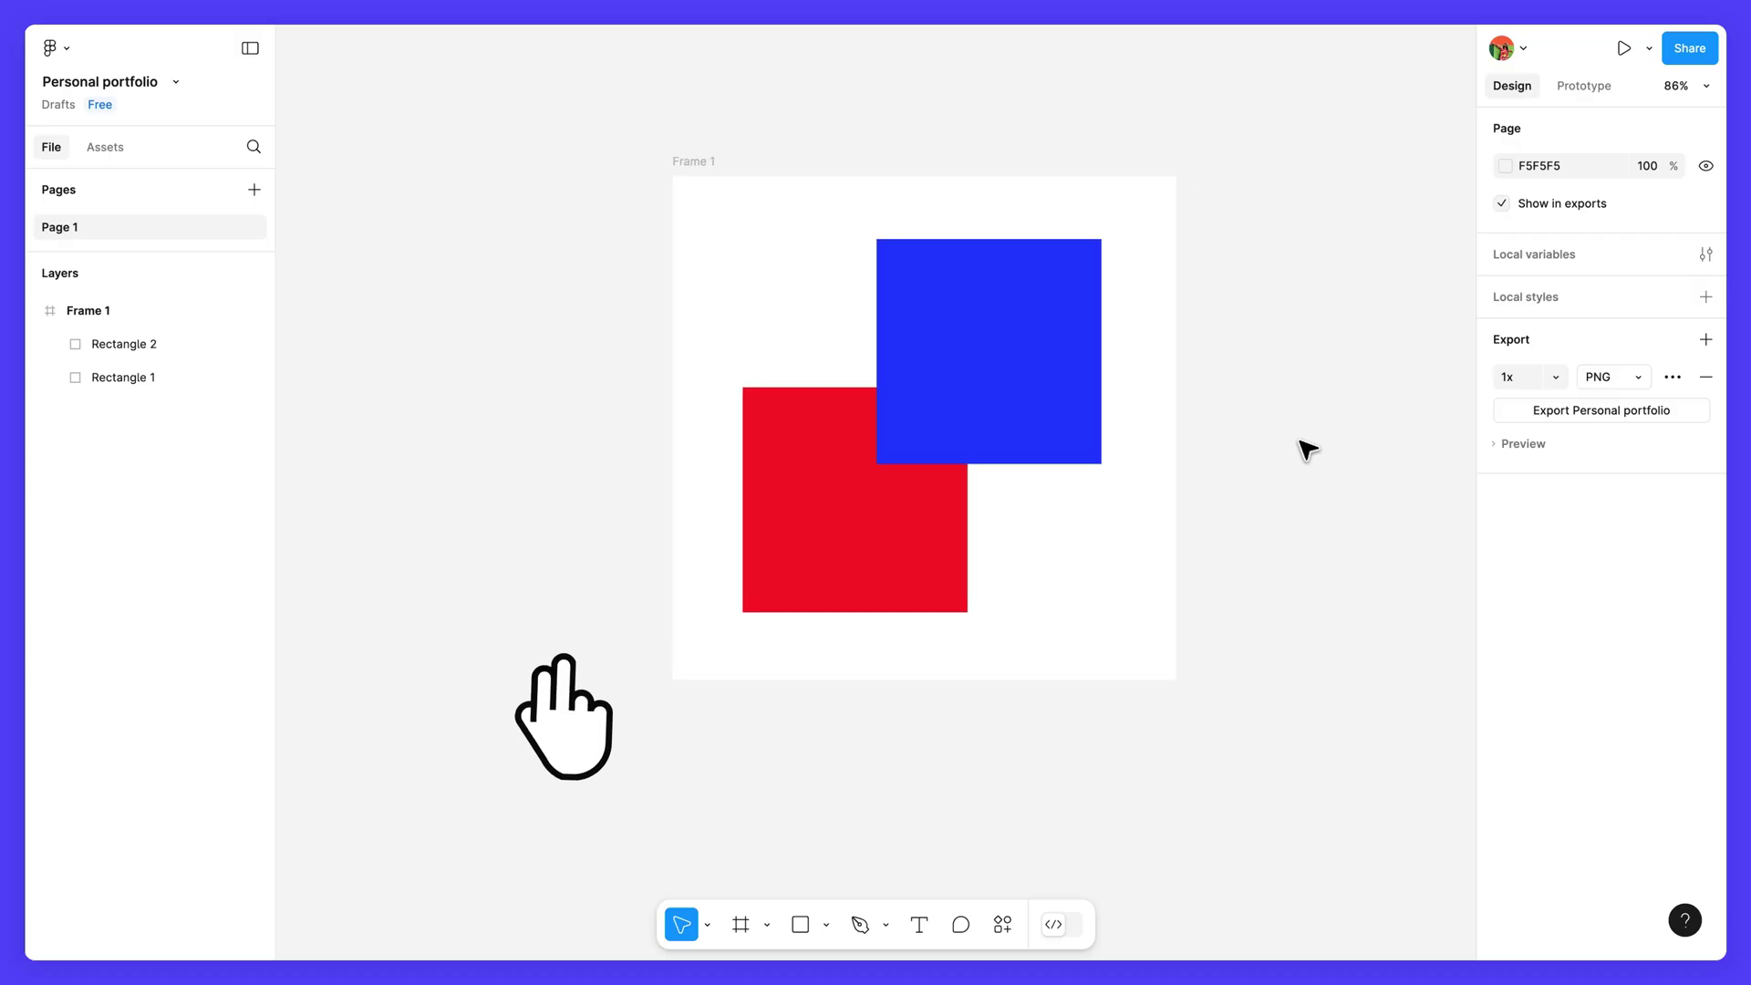
pyautogui.scroll(-7, 1302, 445)
pyautogui.scroll(6, 1302, 445)
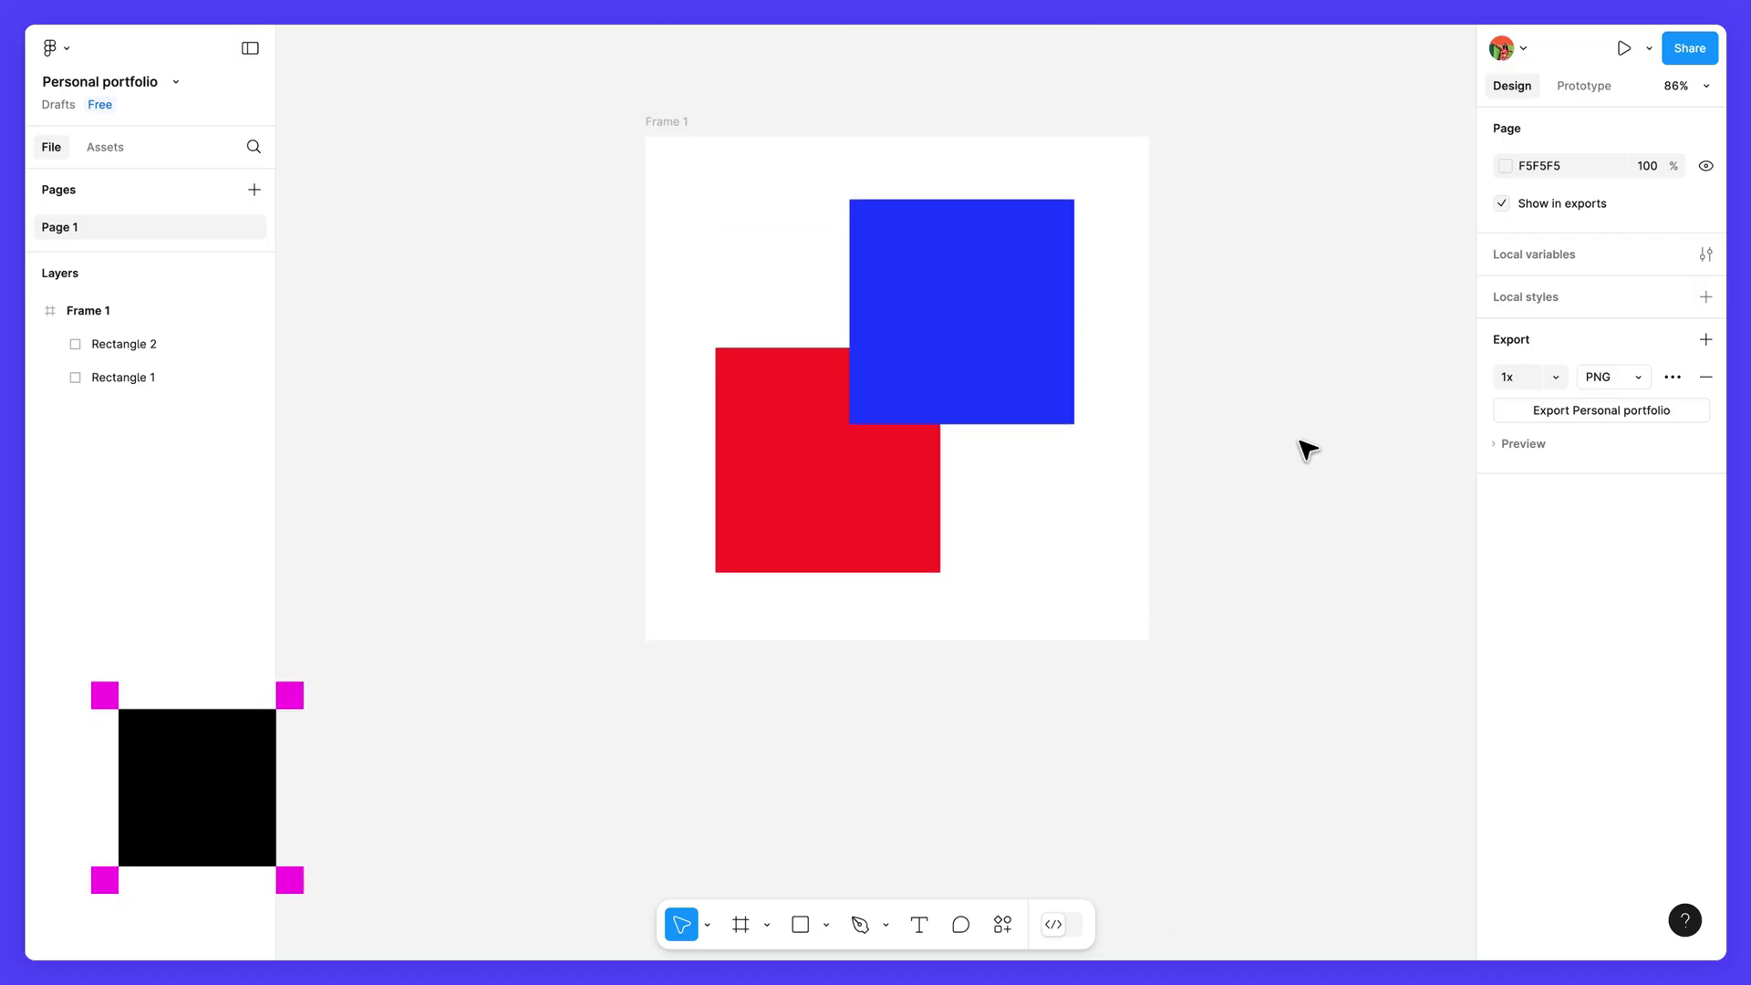
pyautogui.press('h')
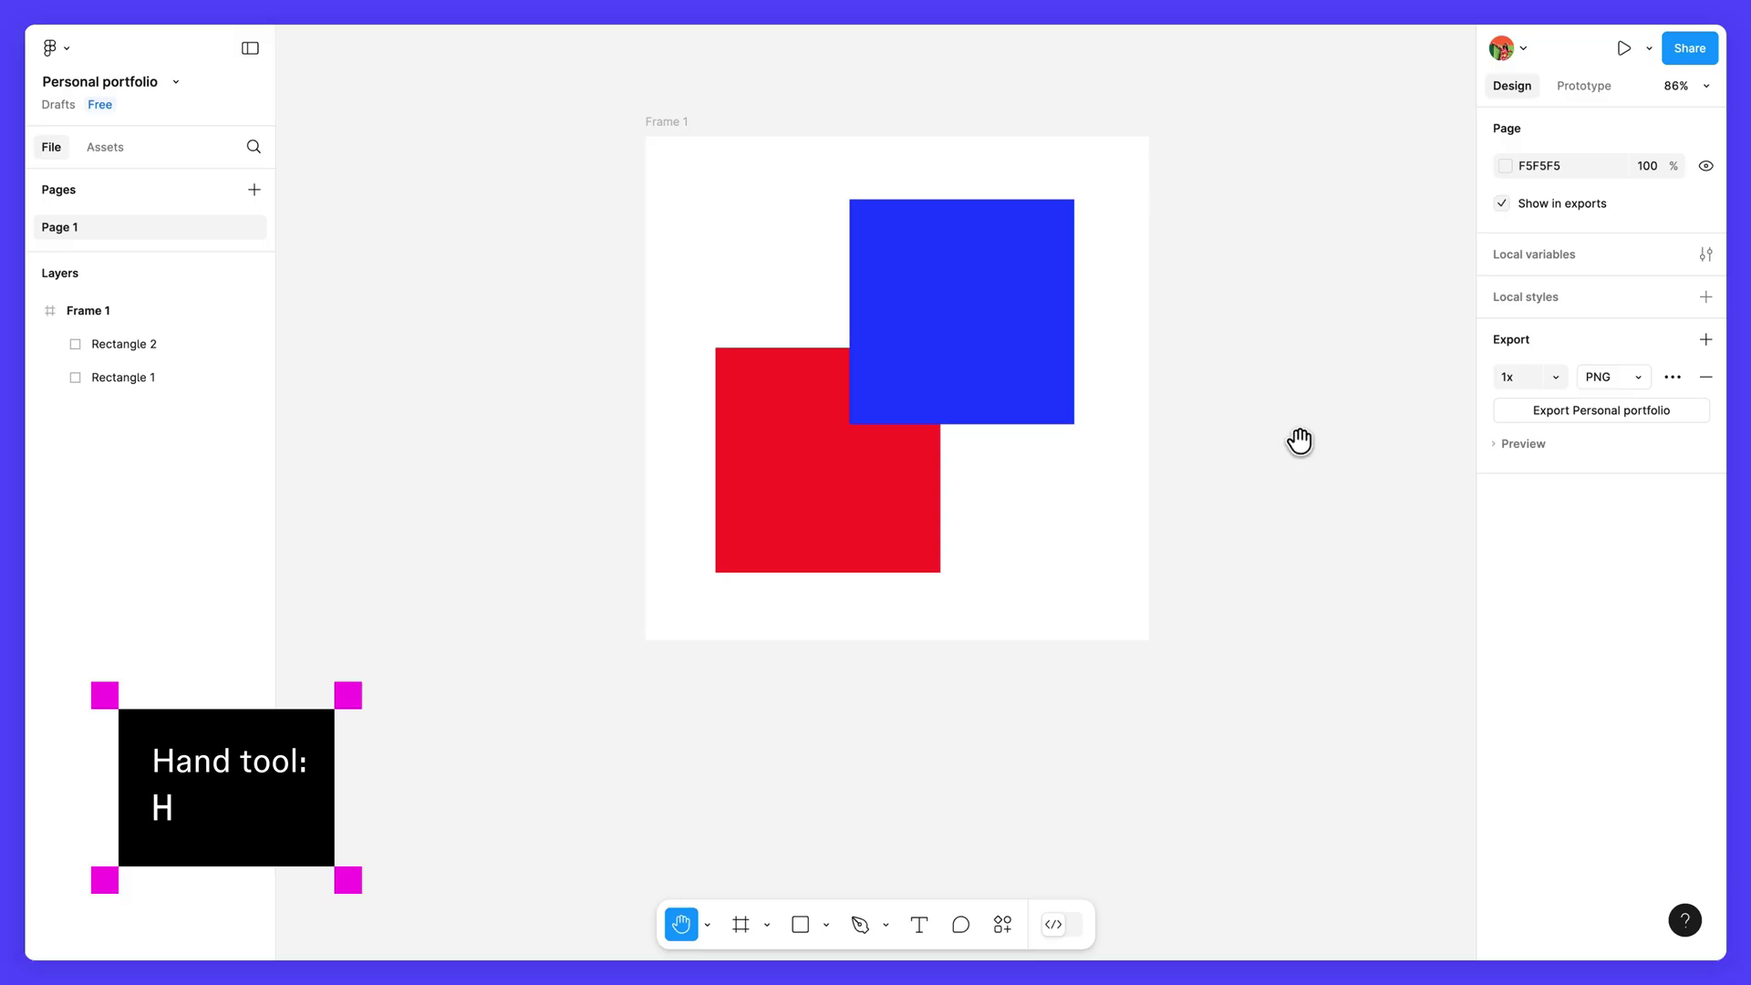
pyautogui.moveTo(1302, 441); pyautogui.dragTo(1239, 438)
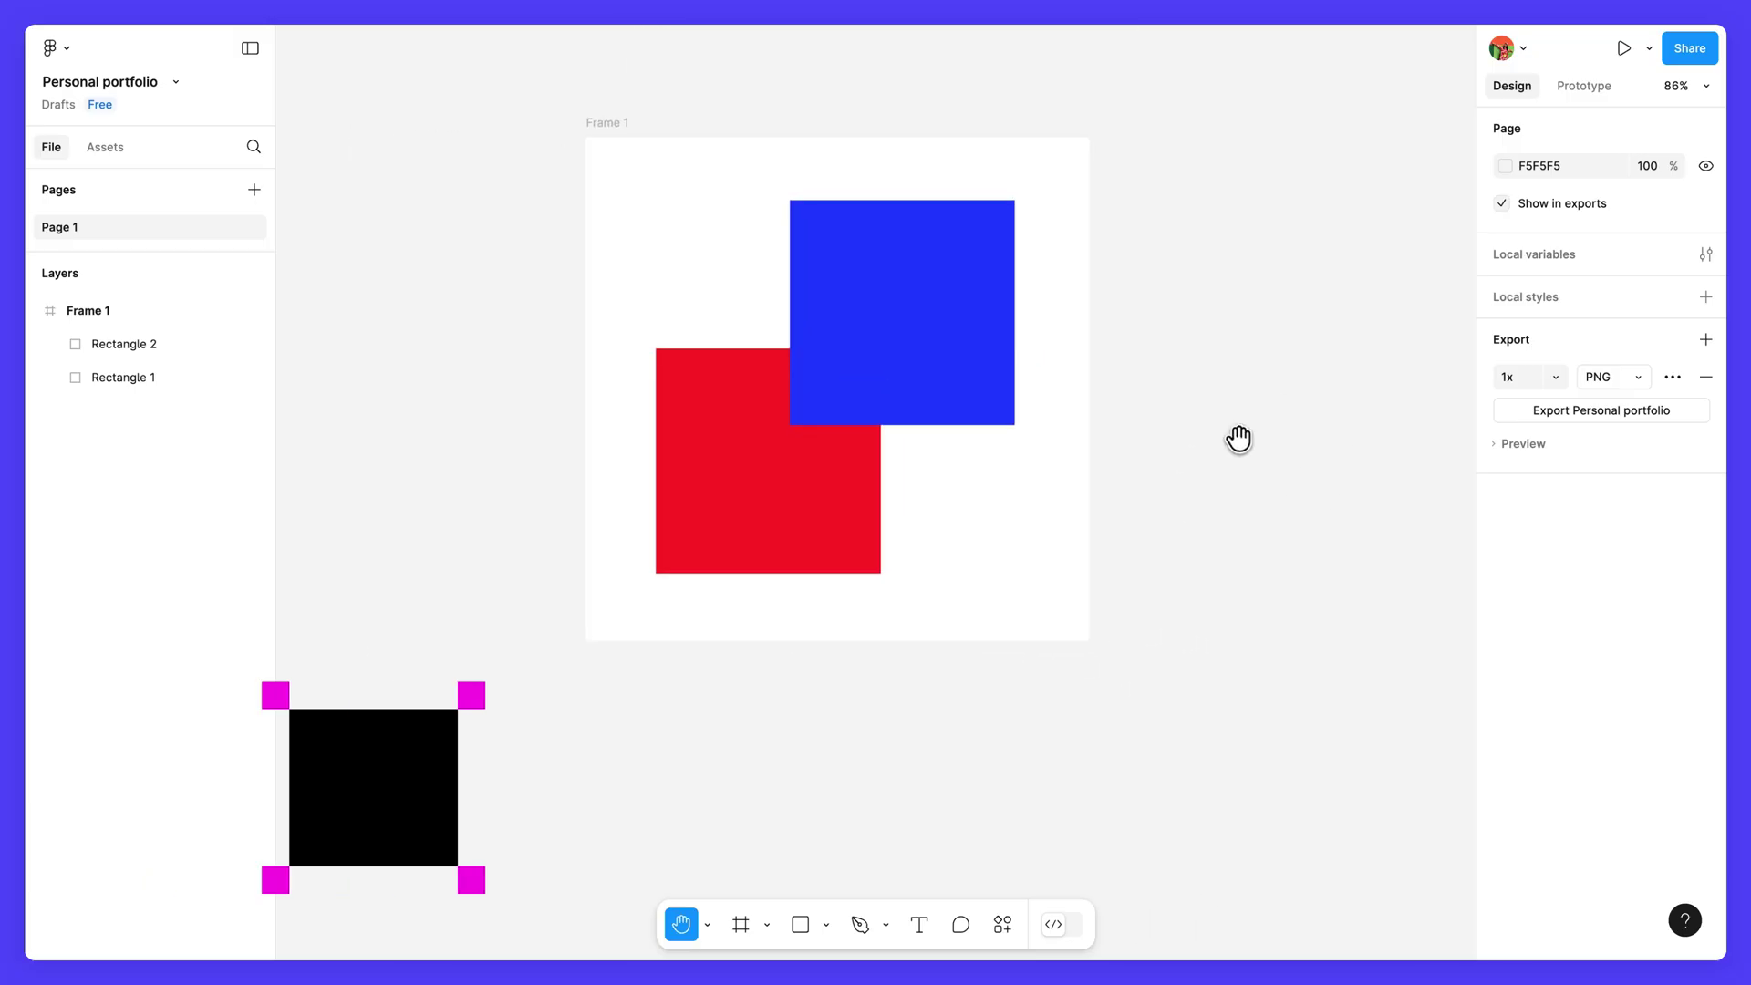
pyautogui.press('v')
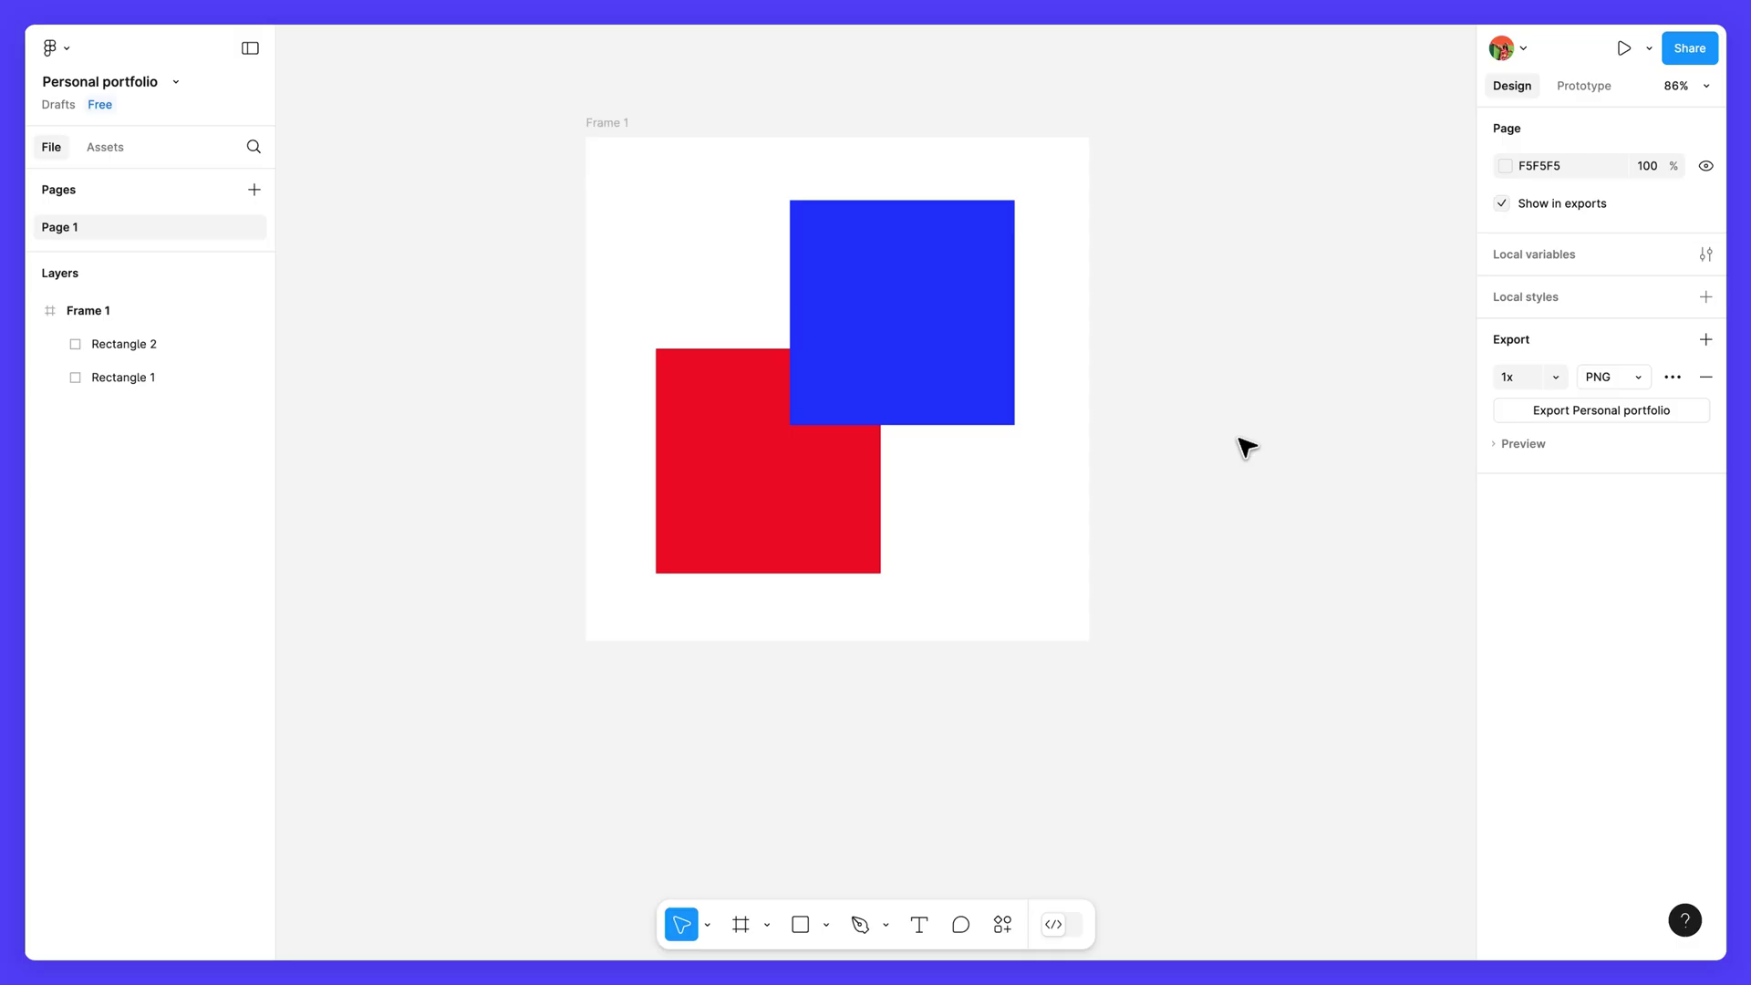
# Zoom in and out around Frame 1, finishing zoomed out to 2%.
pyautogui.scroll(-6, 1289, 404)
pyautogui.scroll(7, 1289, 404)
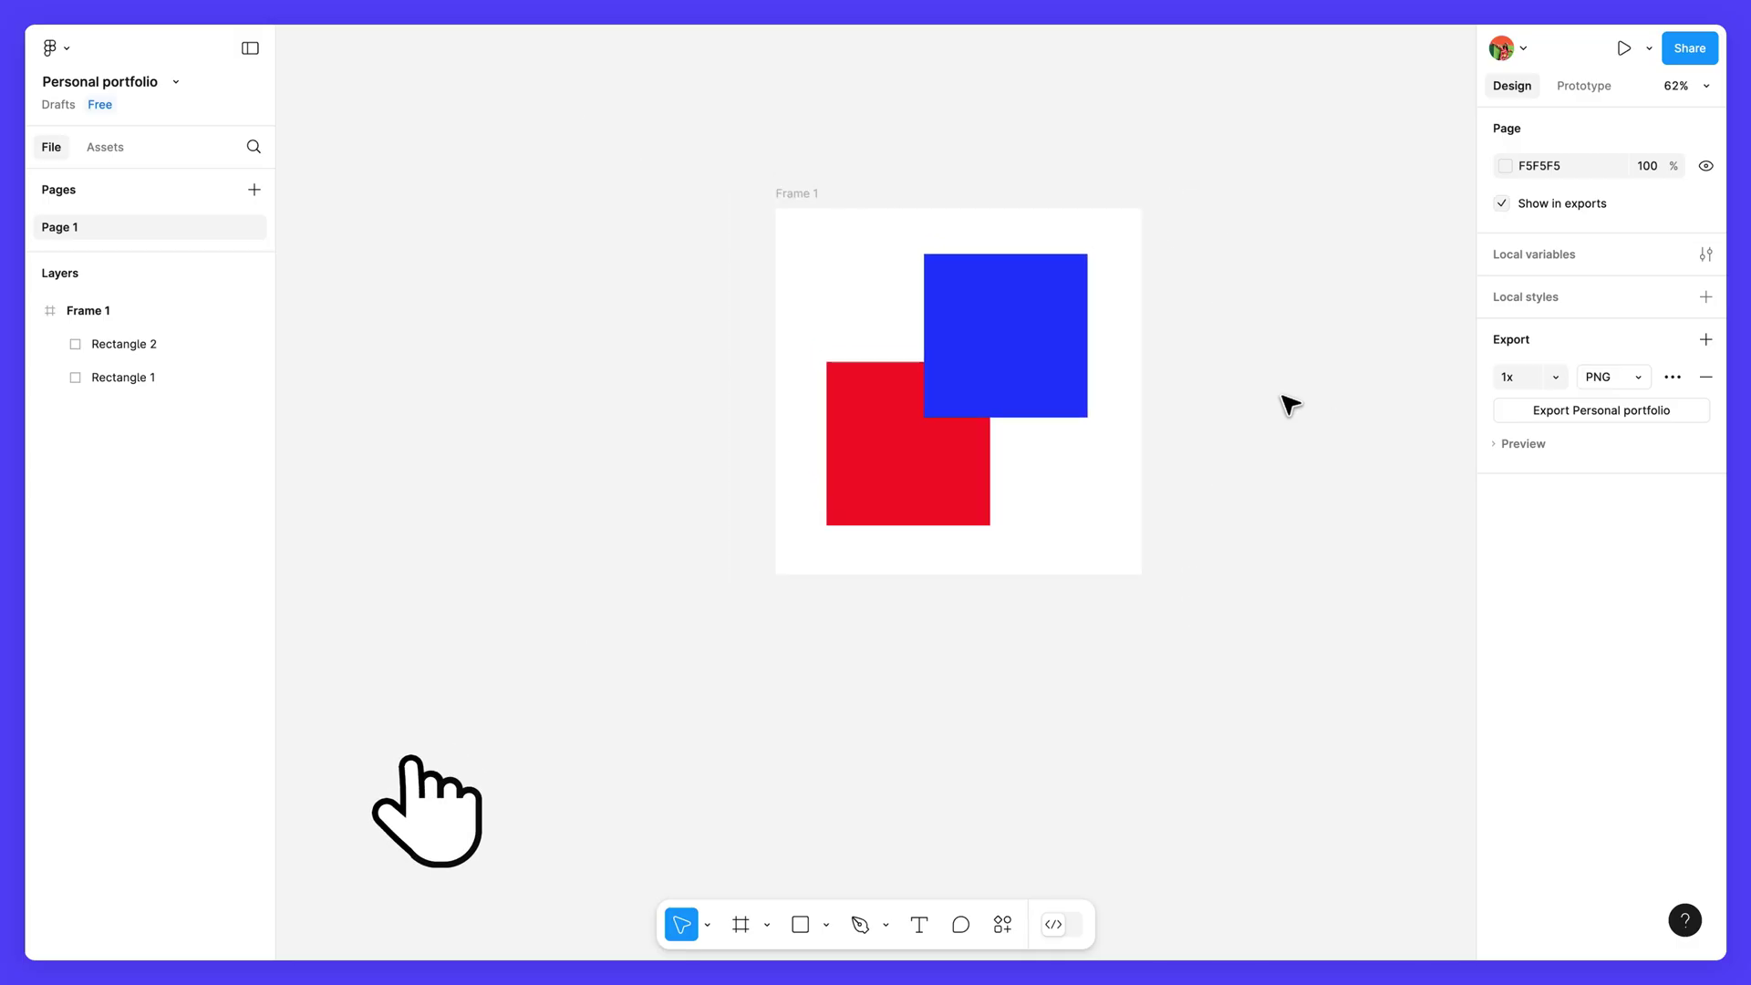
pyautogui.scroll(-4, 1289, 404)
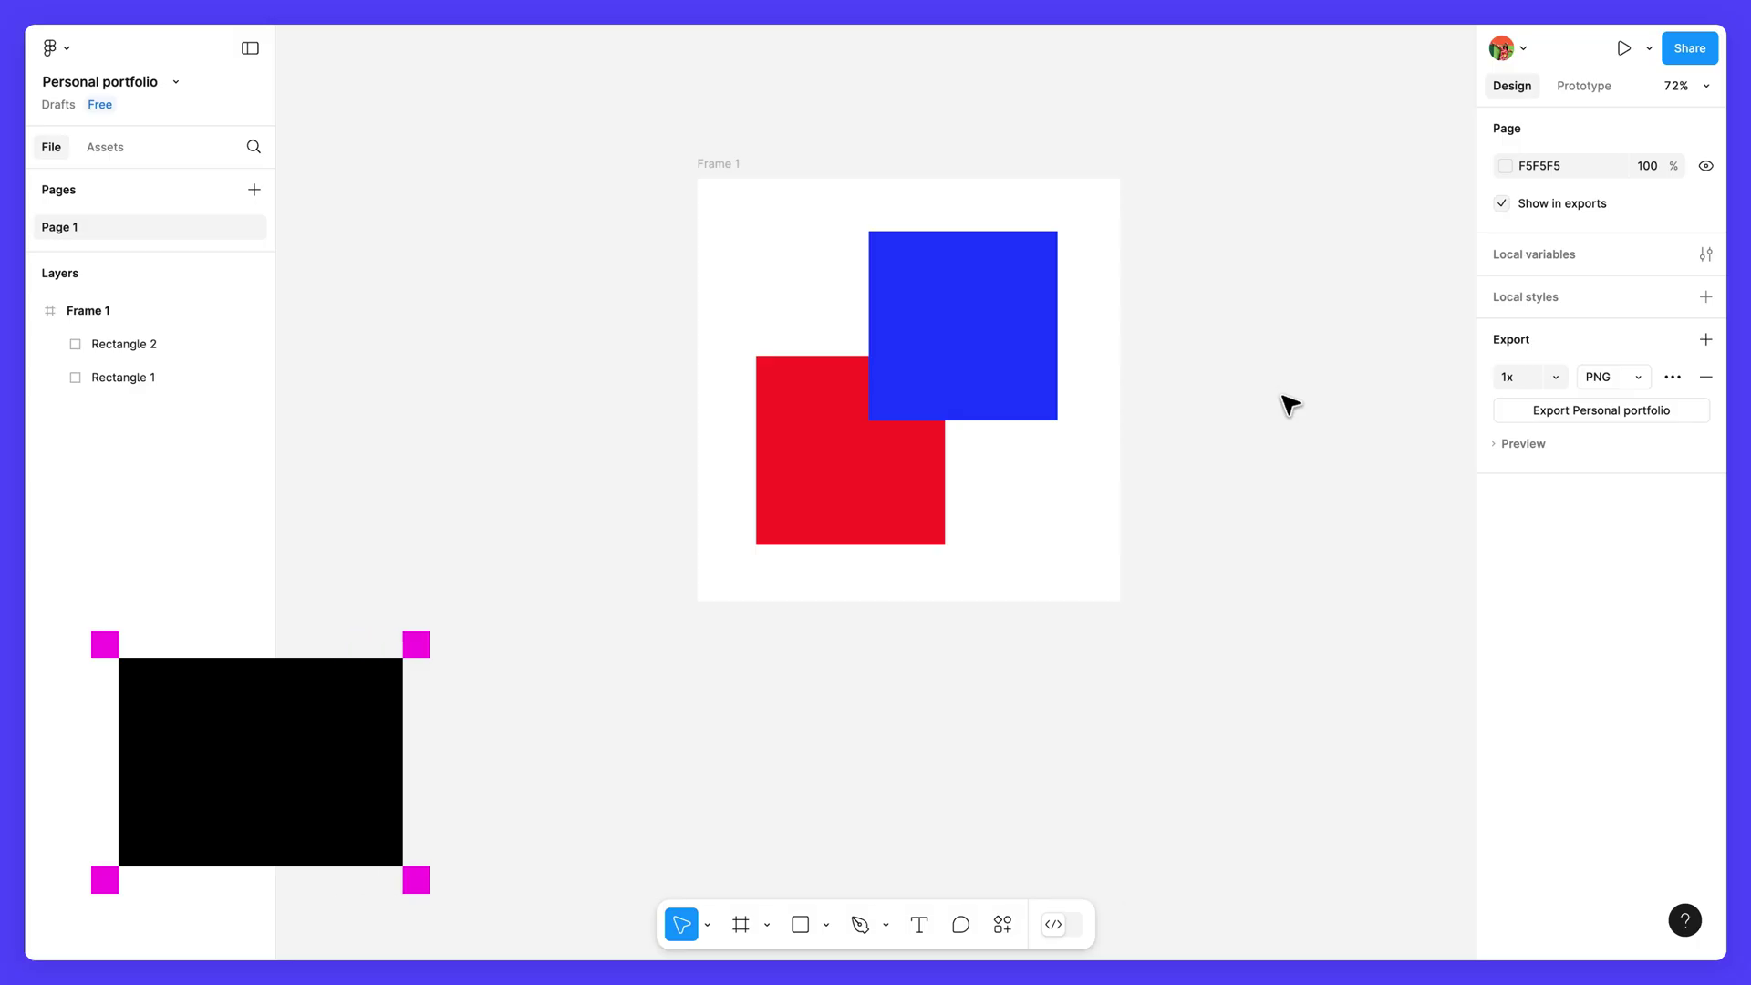
pyautogui.scroll(-5, 1212, 449)
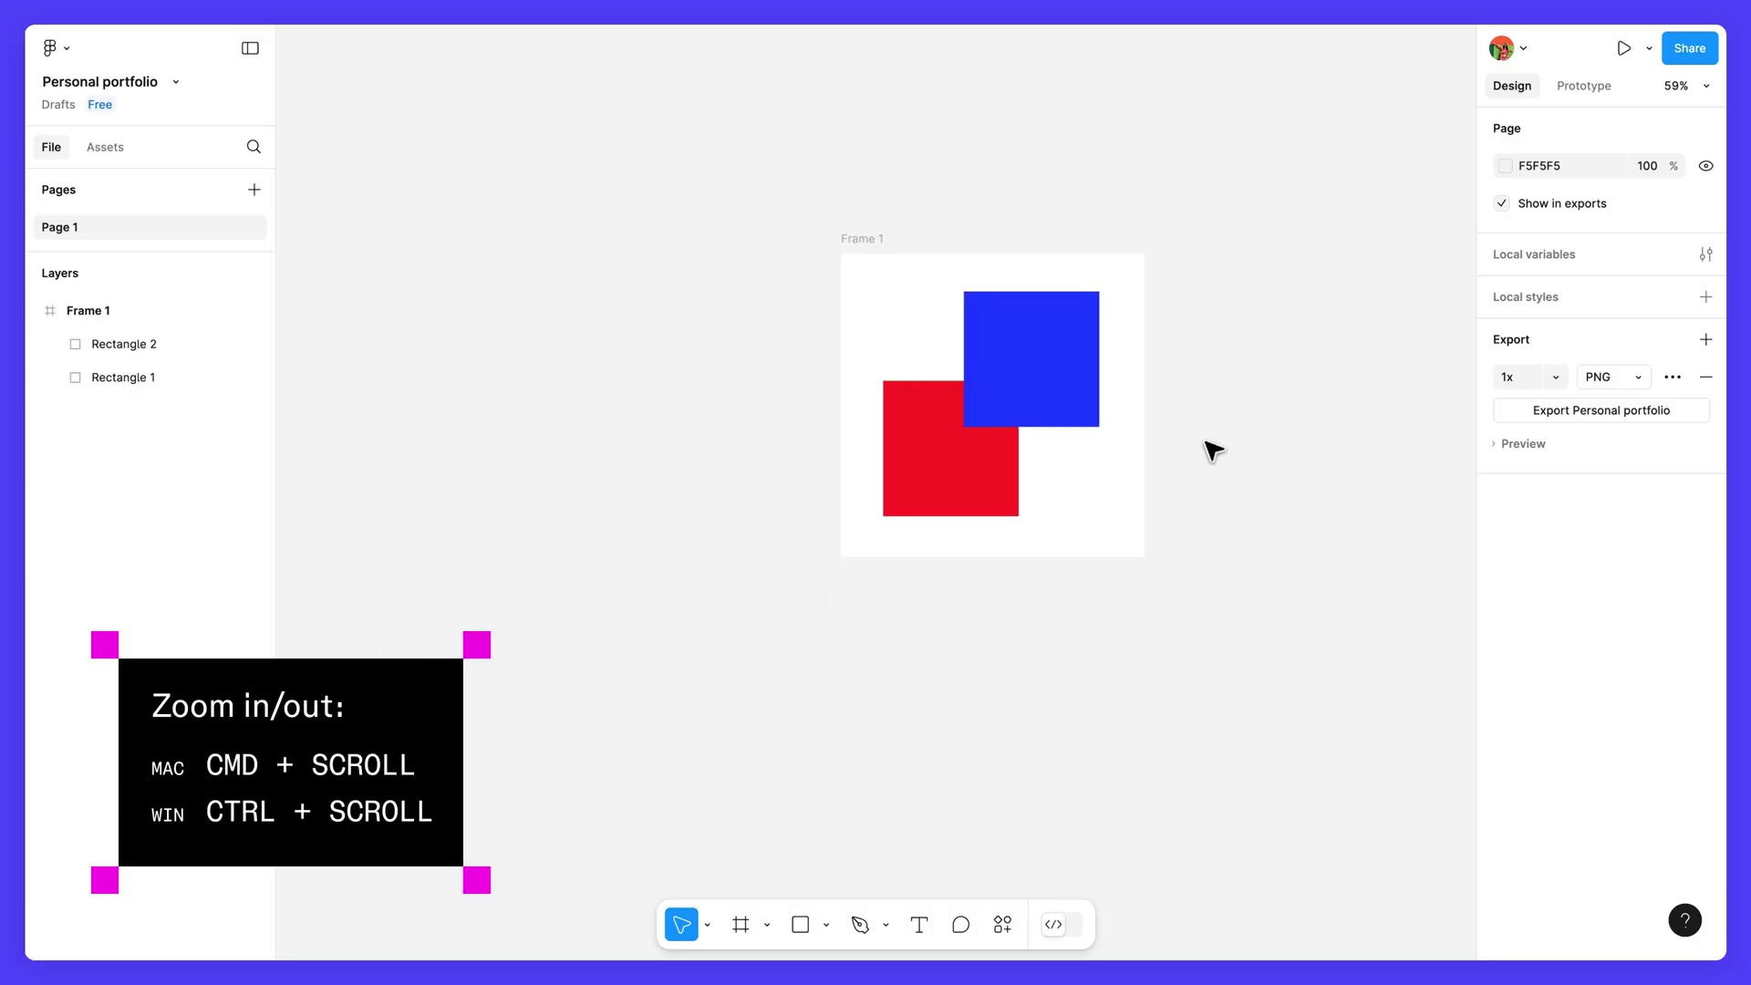
pyautogui.scroll(5, 1213, 449)
pyautogui.scroll(4, 1213, 449)
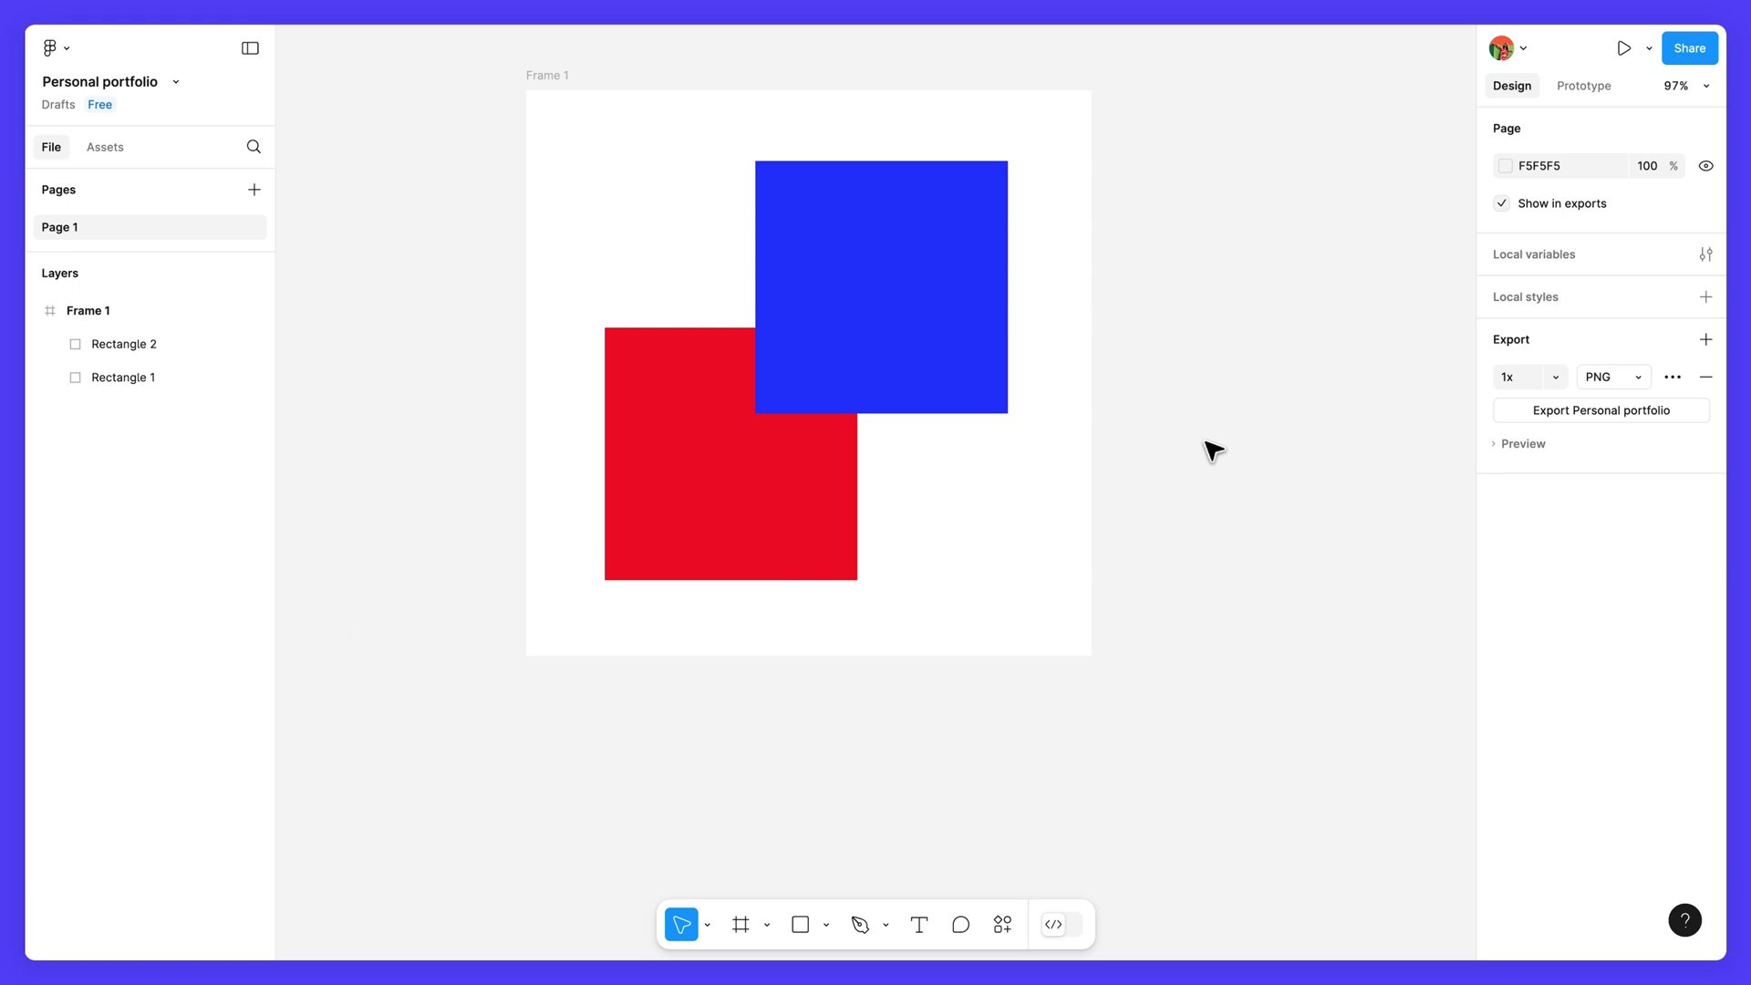
pyautogui.scroll(-10, 1213, 448)
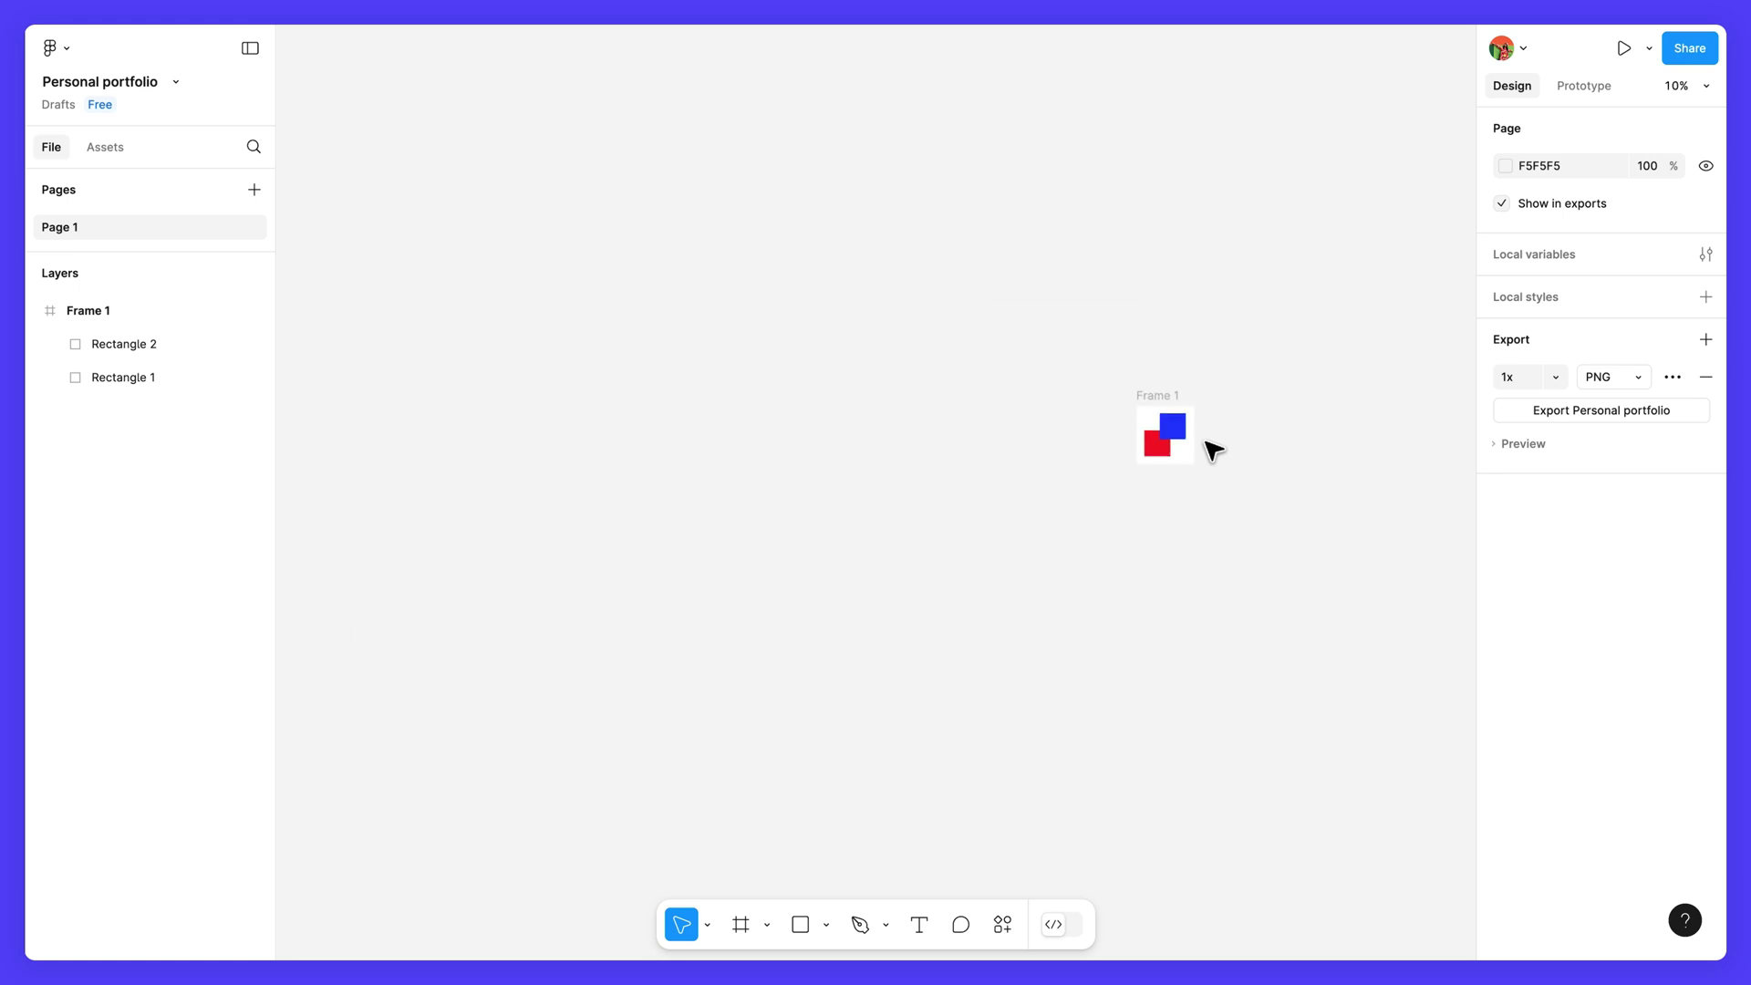
pyautogui.scroll(-3, 1213, 449)
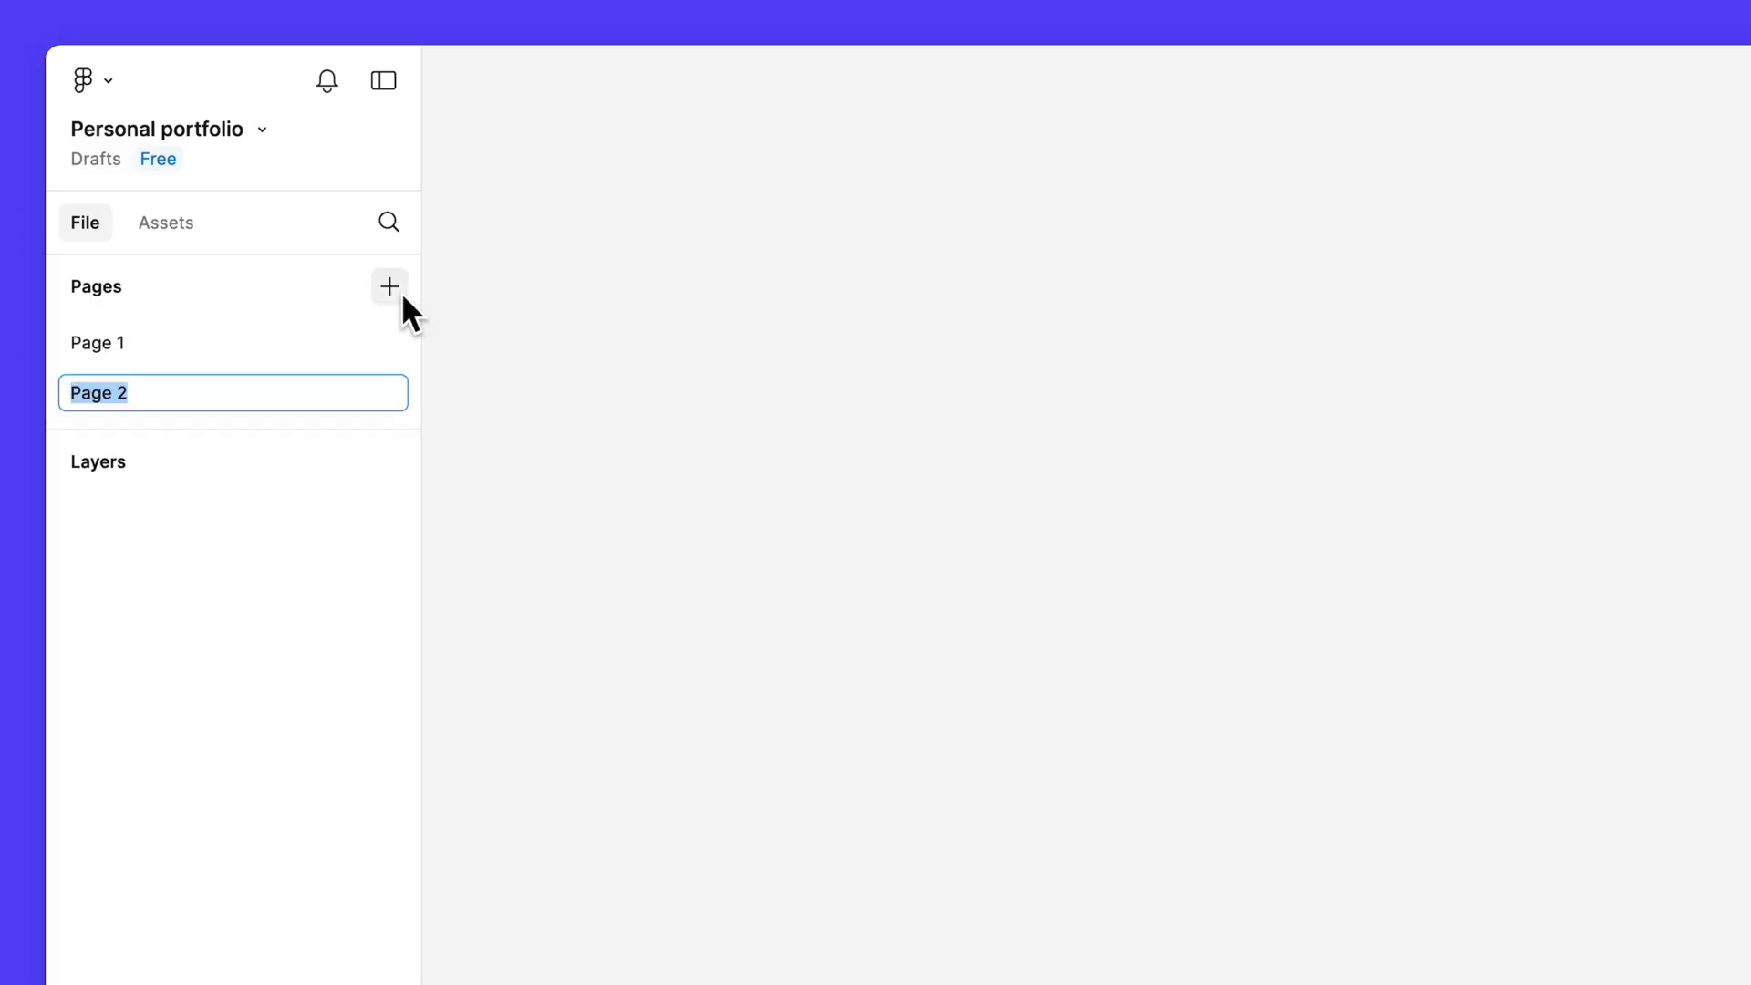
pyautogui.click(401, 293)
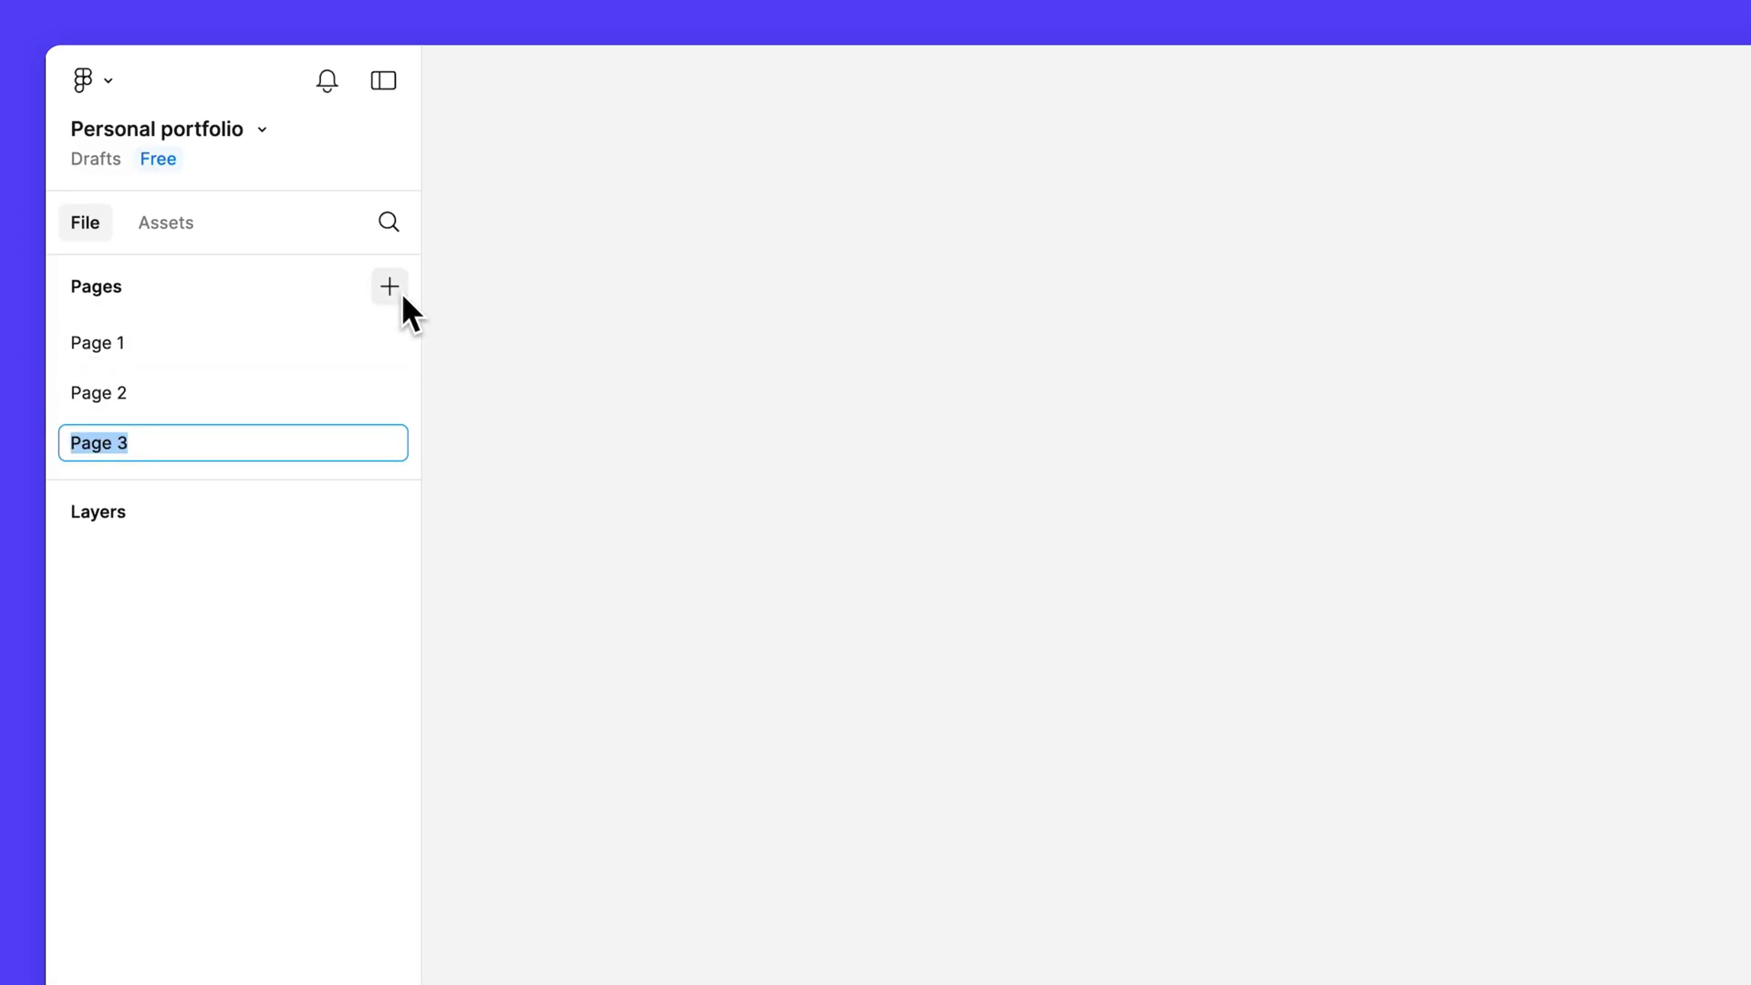
# Add Page 3 and rename the three pages to Explorations, Designs and Components.
pyautogui.doubleClick(146, 334)
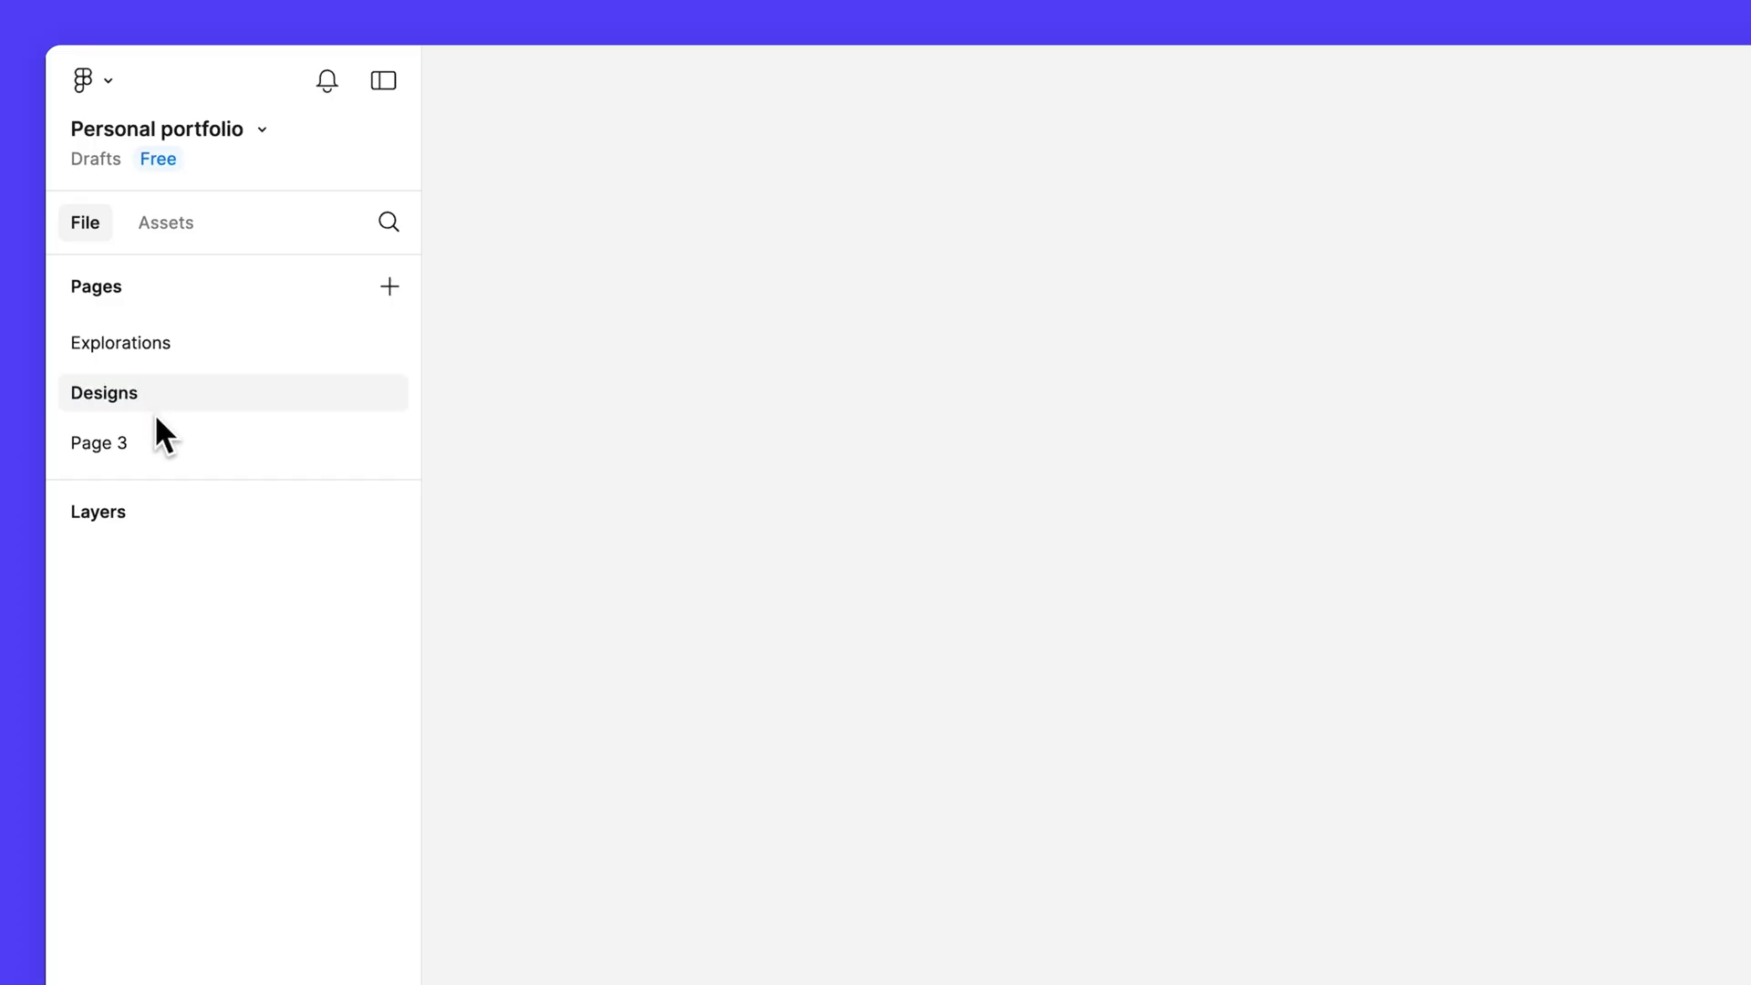
pyautogui.doubleClick(155, 429)
pyautogui.write('Components')
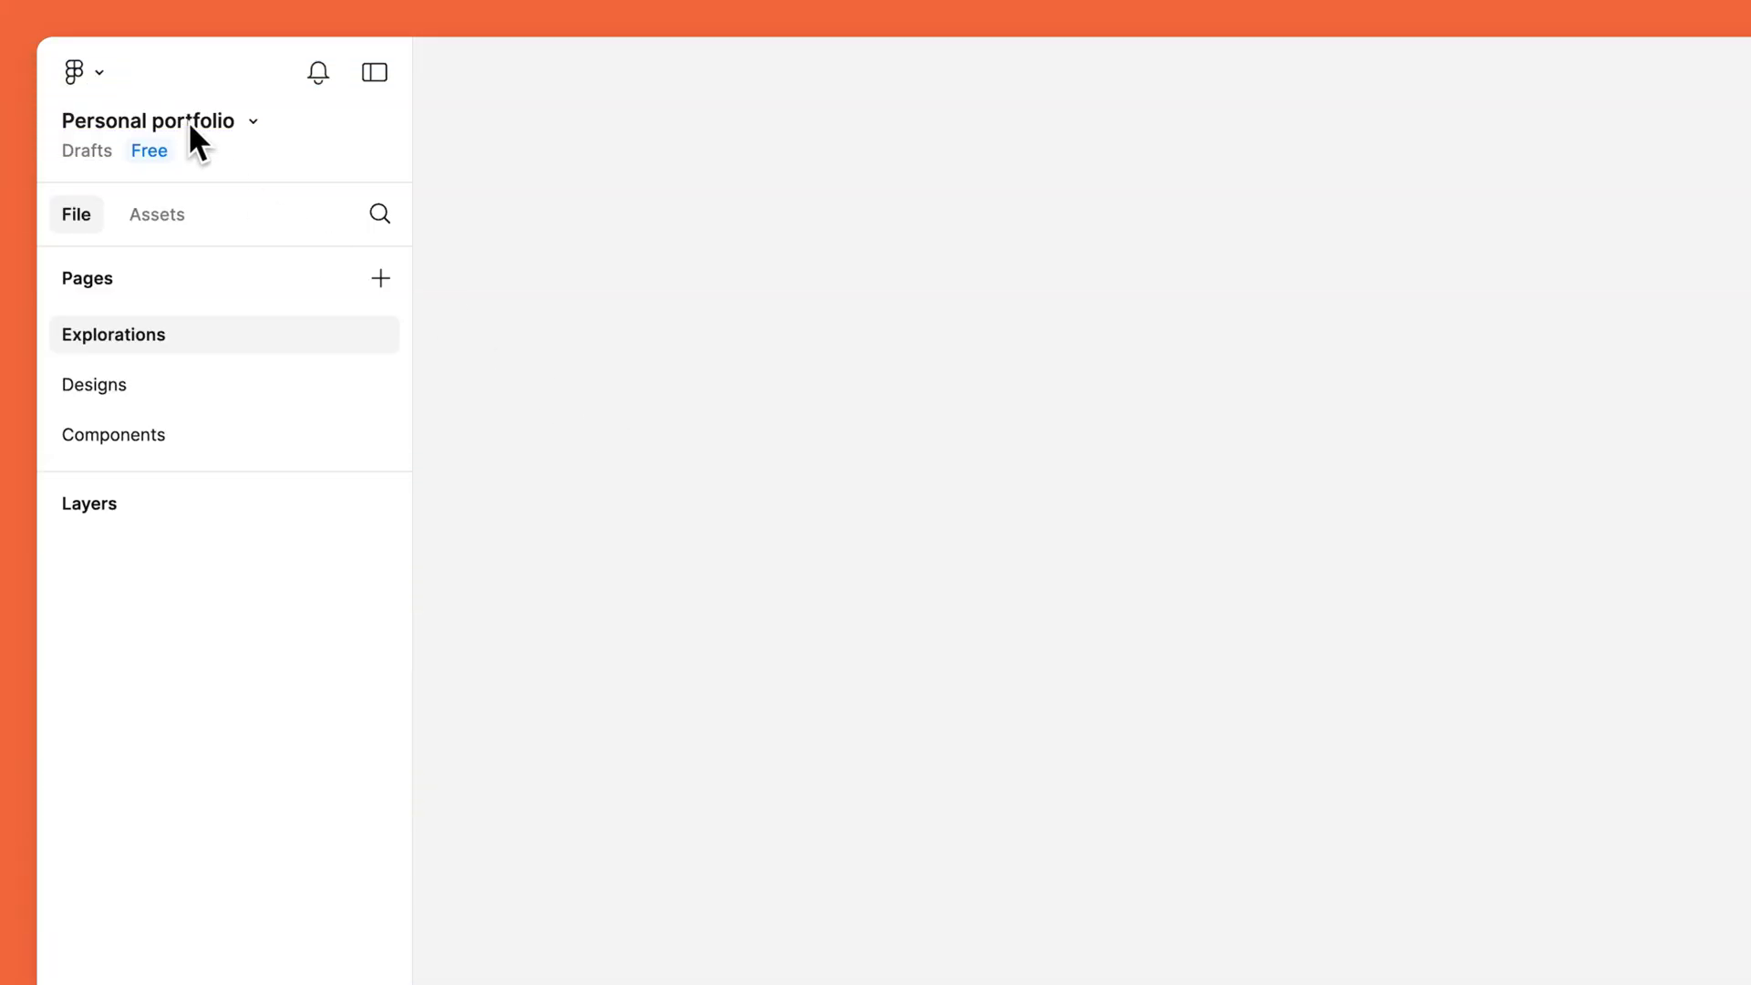
# Turn on Property labels from the View menu.
pyautogui.click(109, 64)
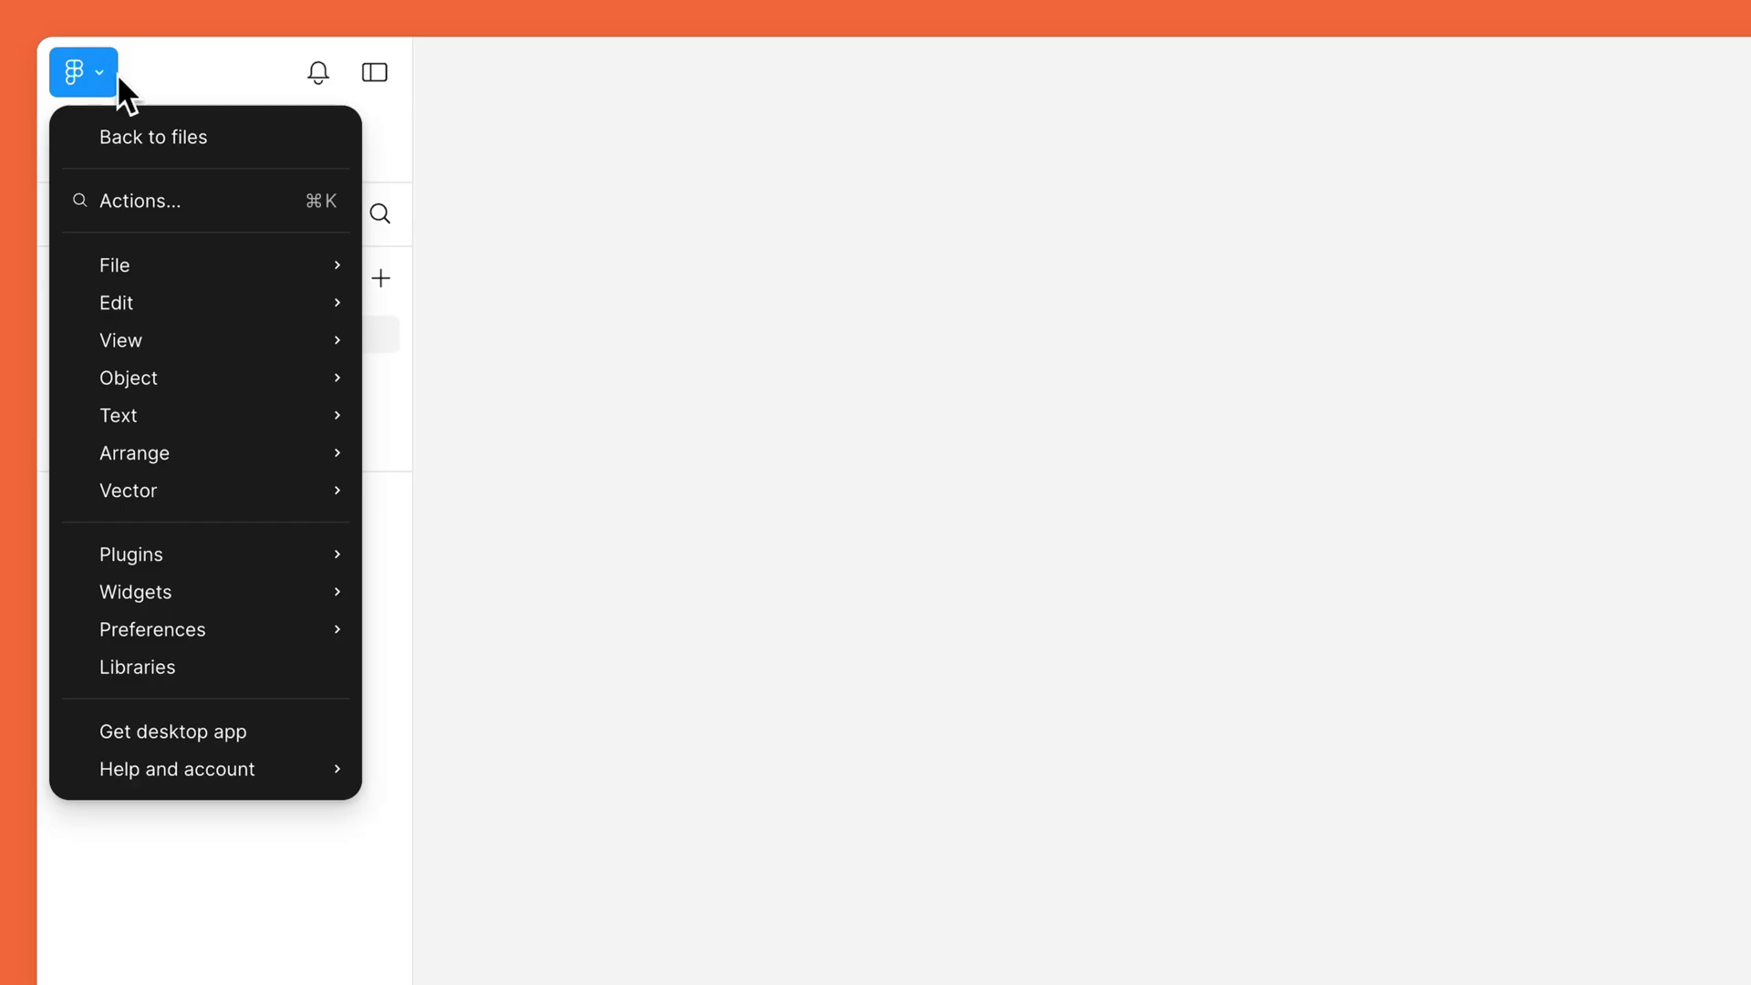
pyautogui.moveTo(185, 340)
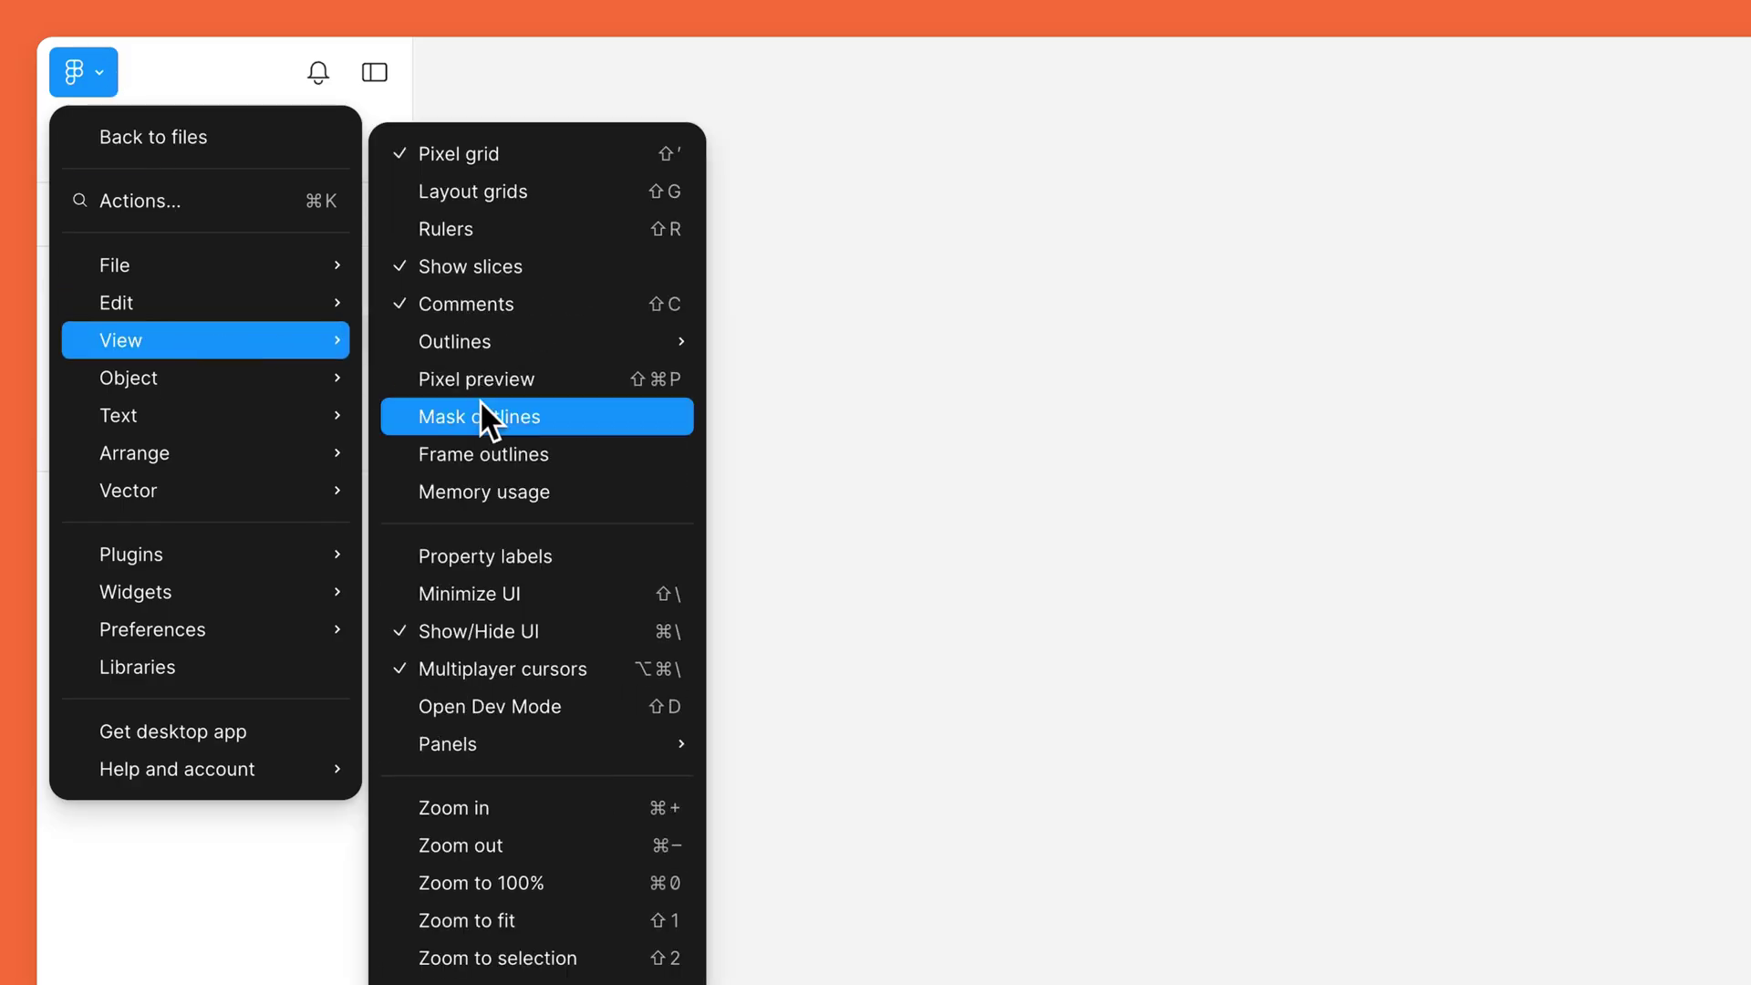
pyautogui.click(564, 556)
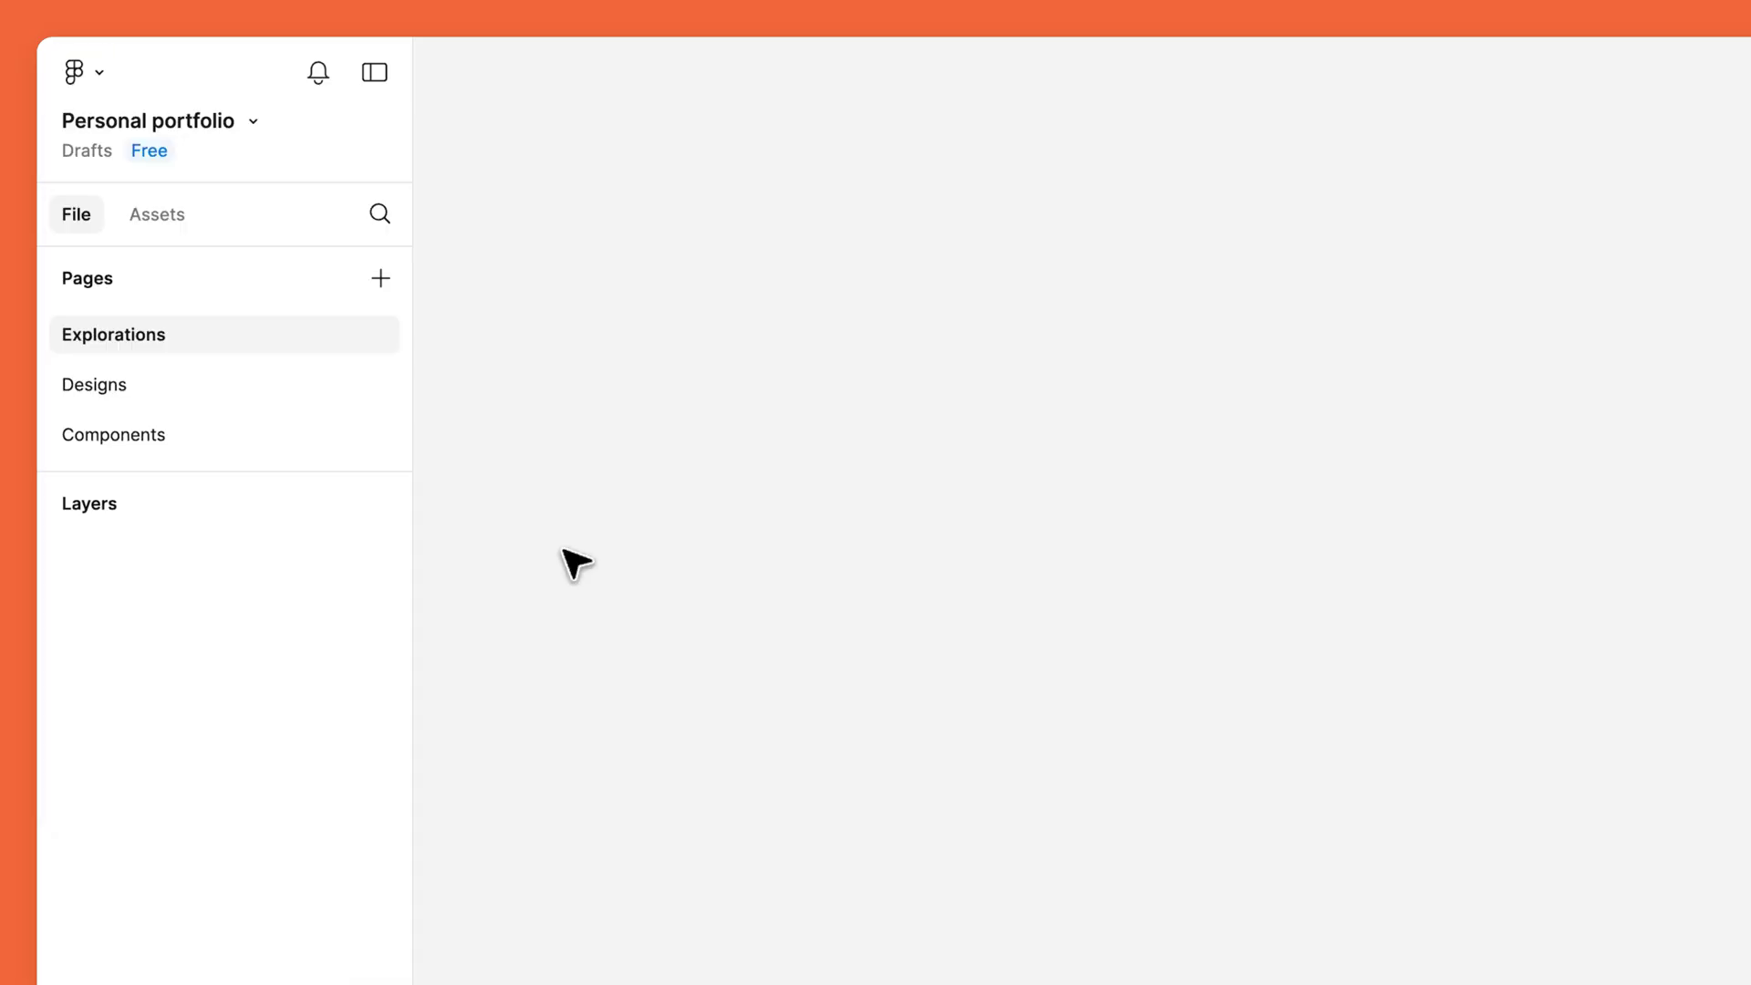
# Switch the interface to the Dark theme under Preferences > Theme.
pyautogui.click(114, 81)
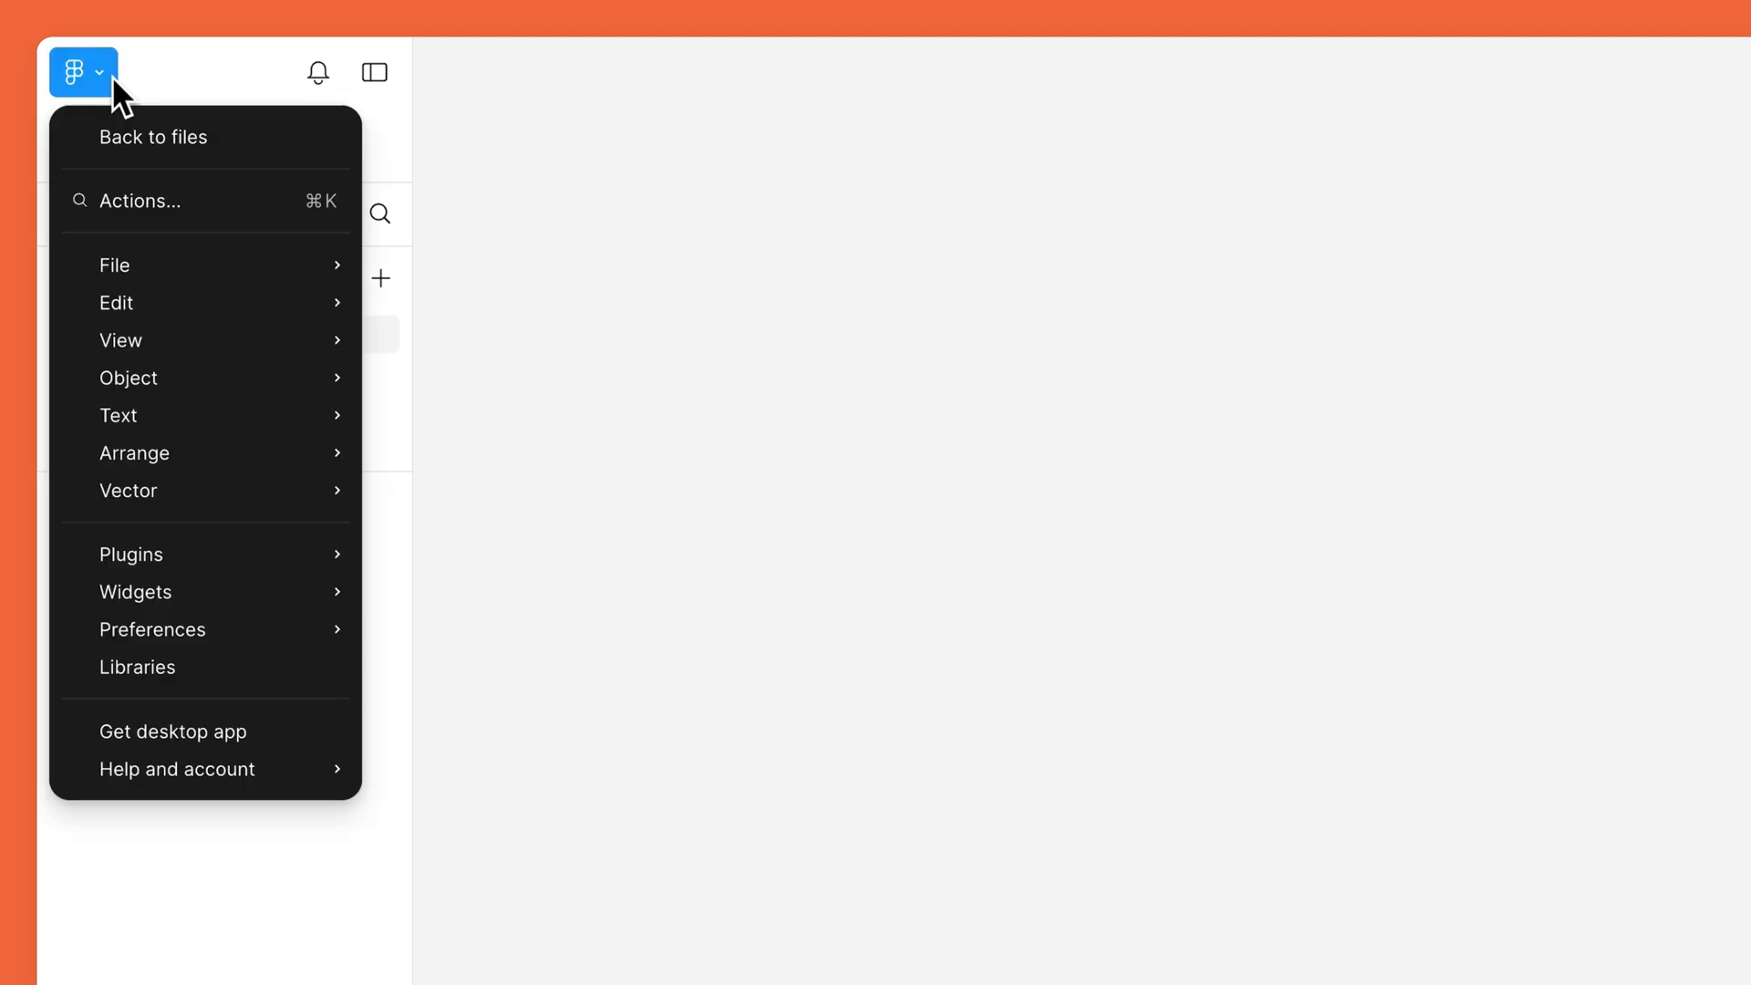
pyautogui.moveTo(255, 629)
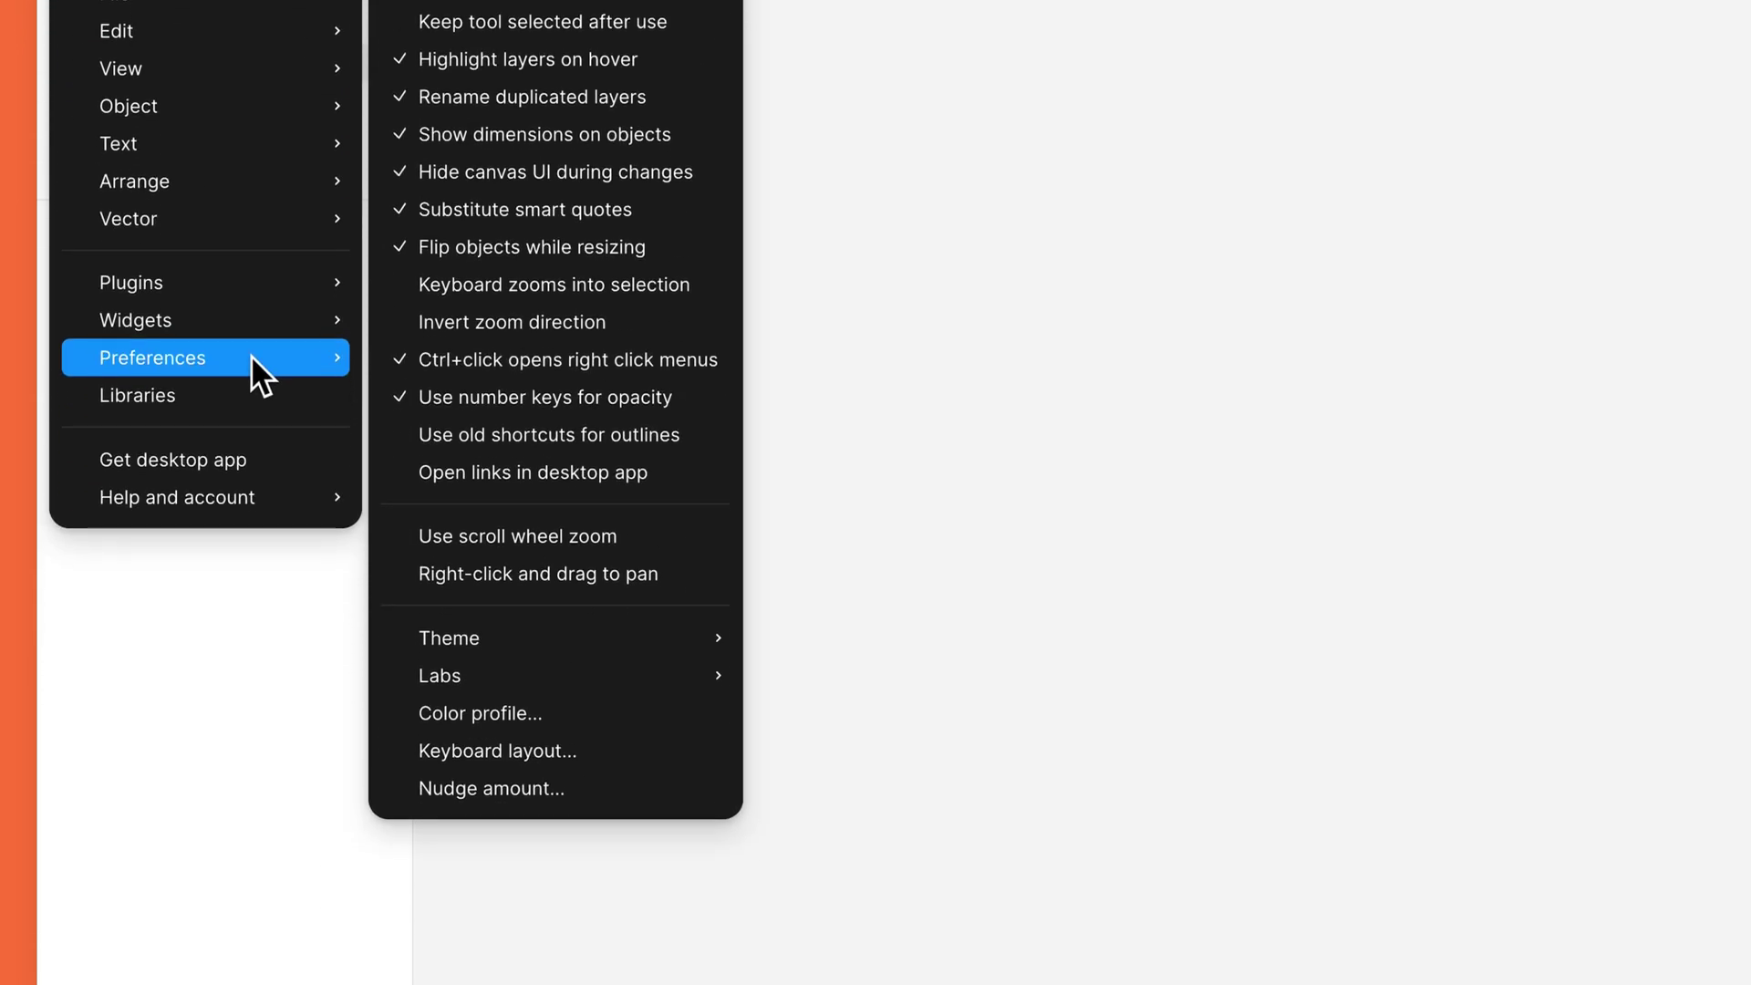
pyautogui.moveTo(580, 631)
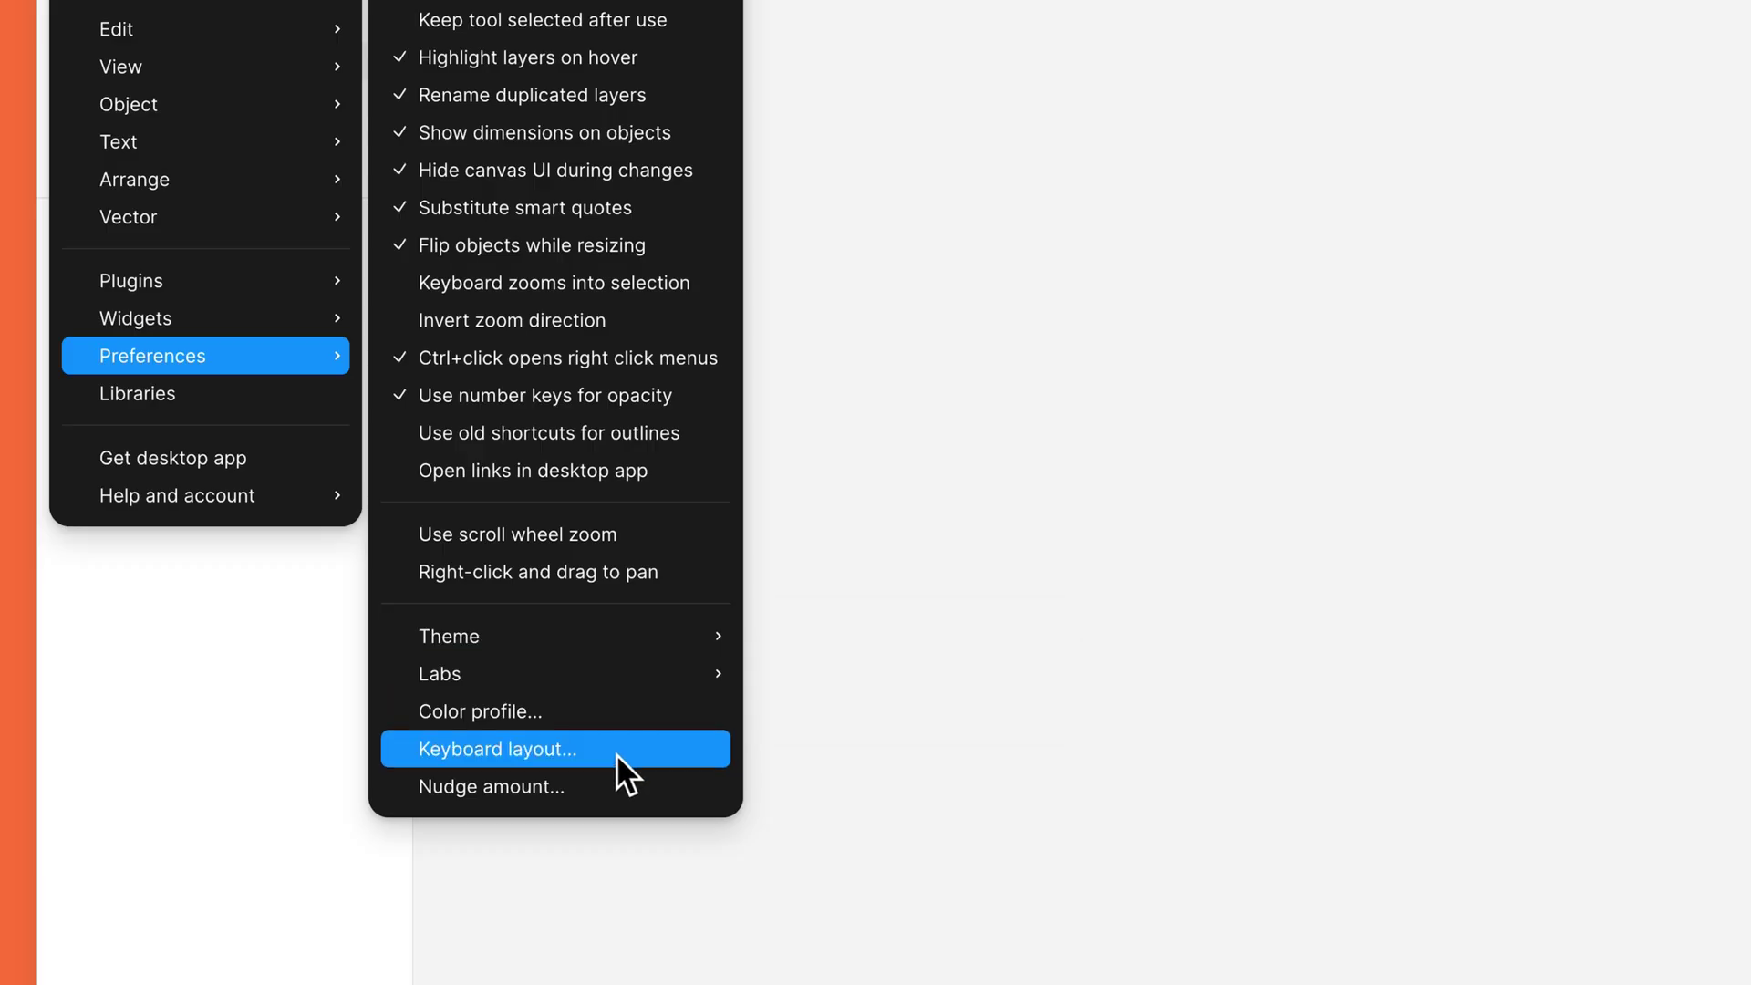
pyautogui.moveTo(658, 631)
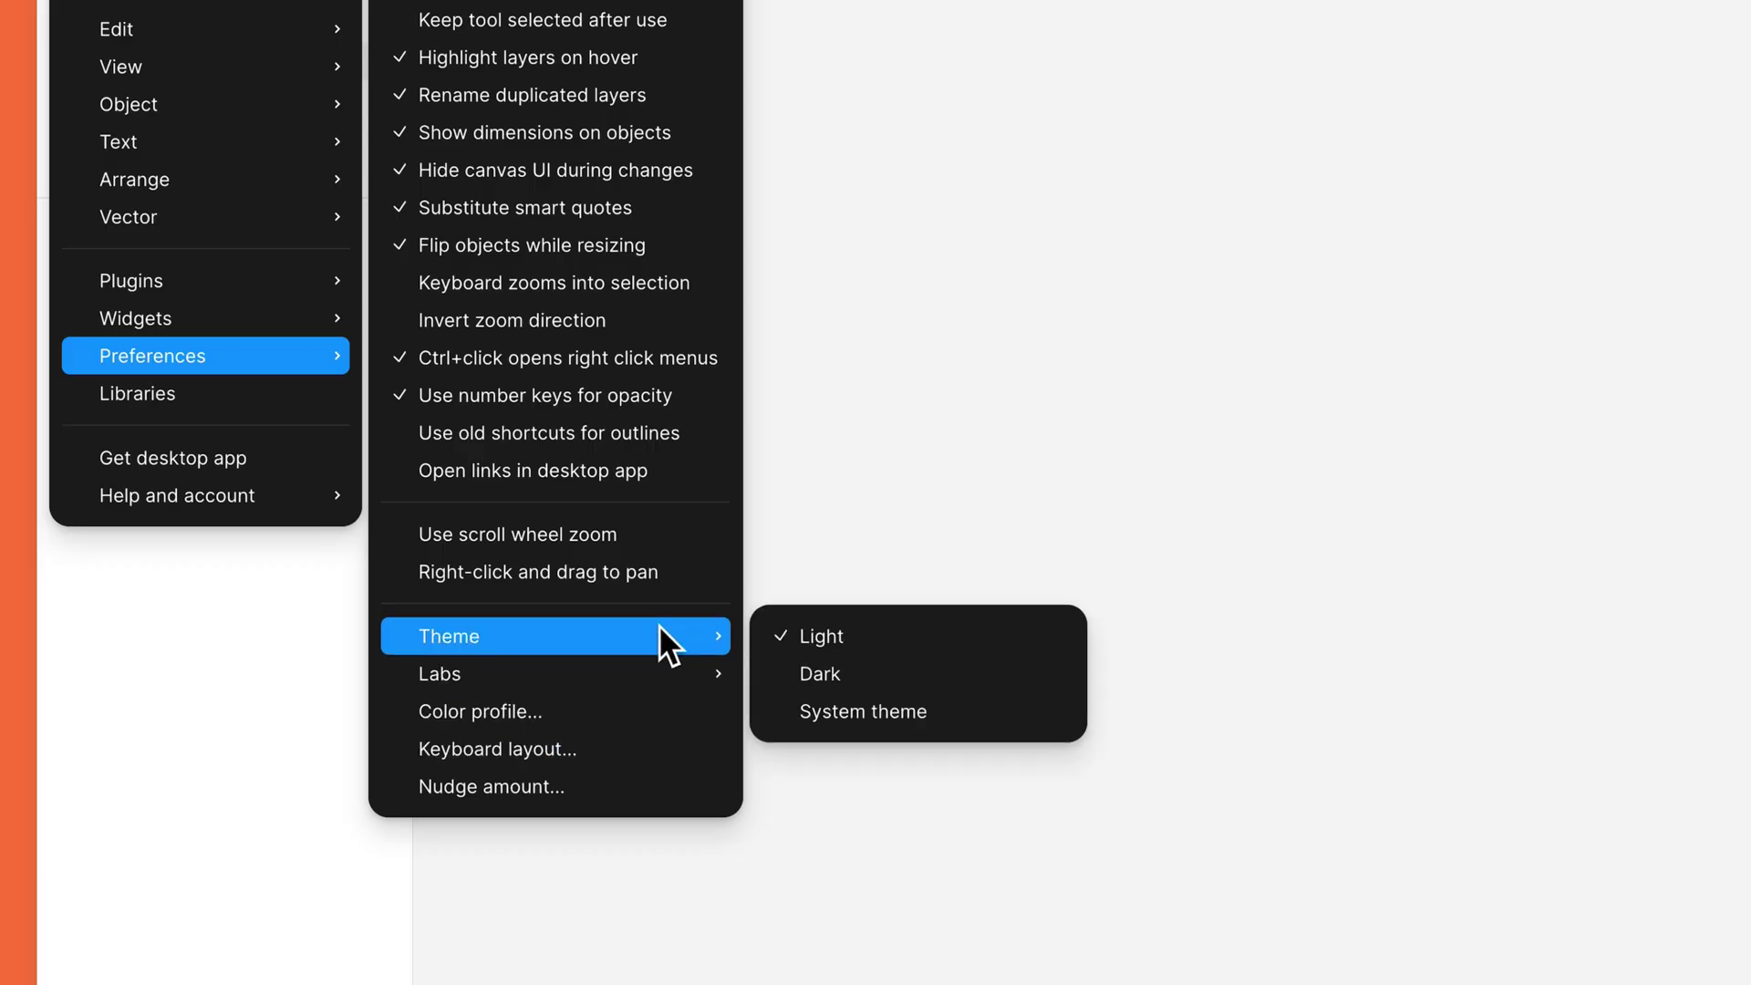
pyautogui.click(863, 673)
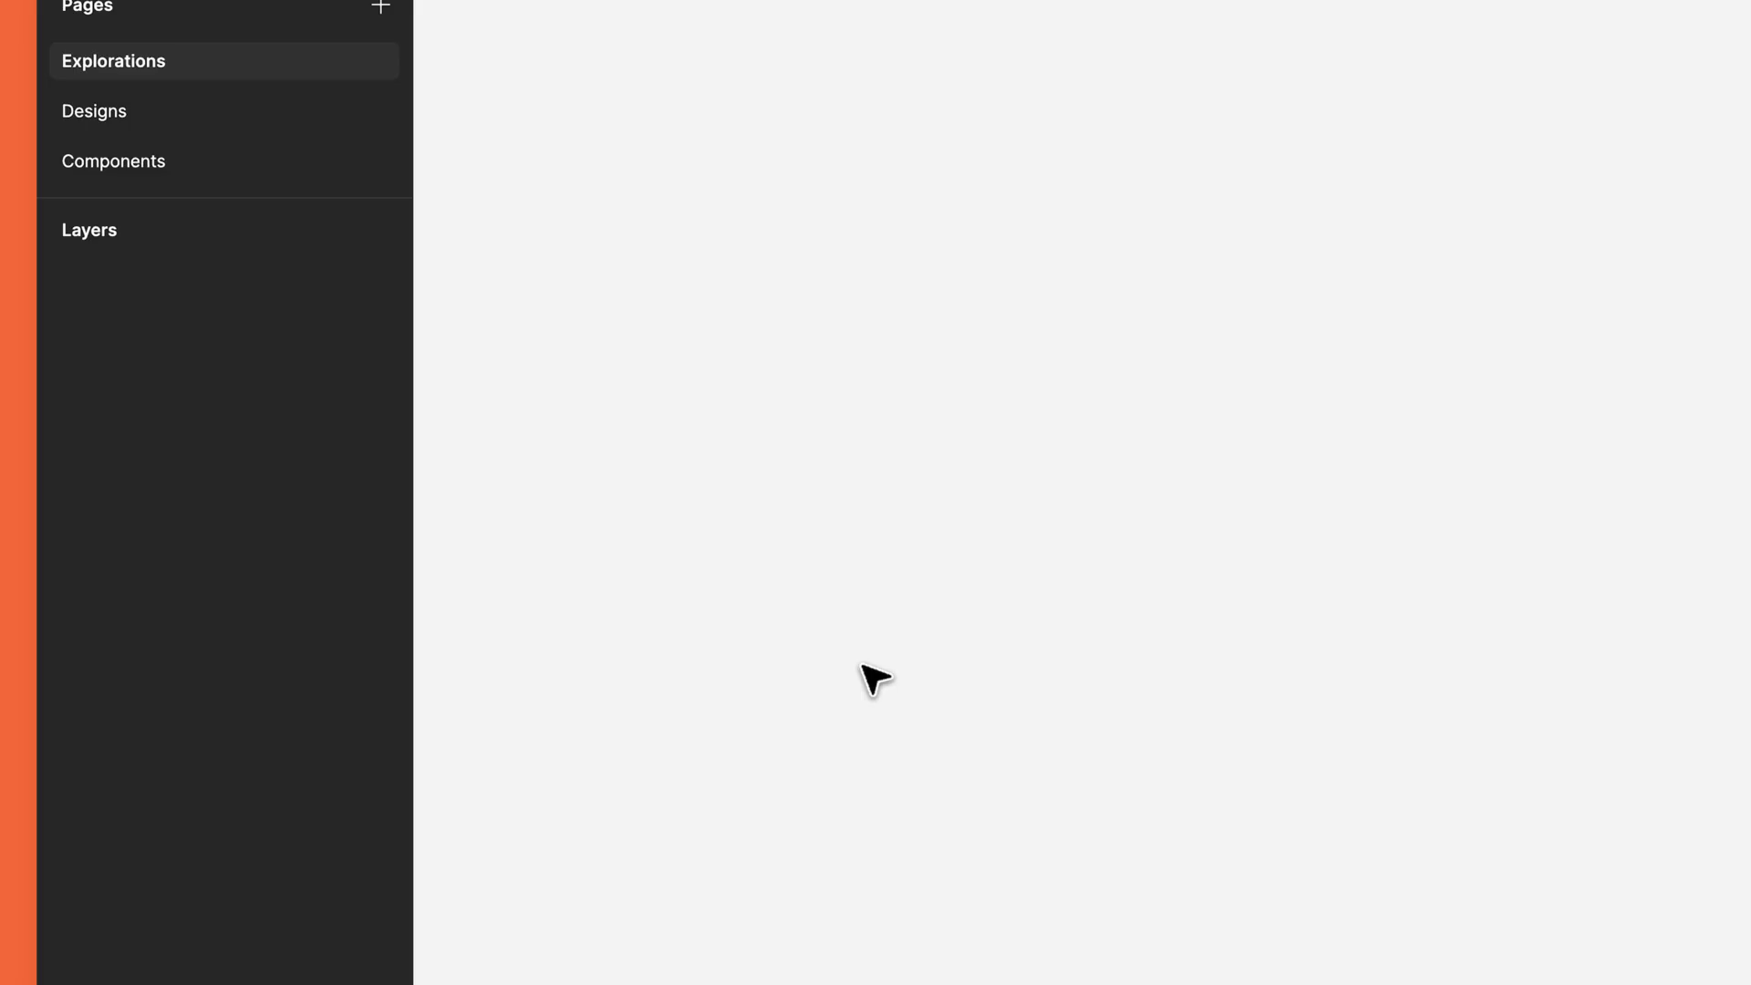